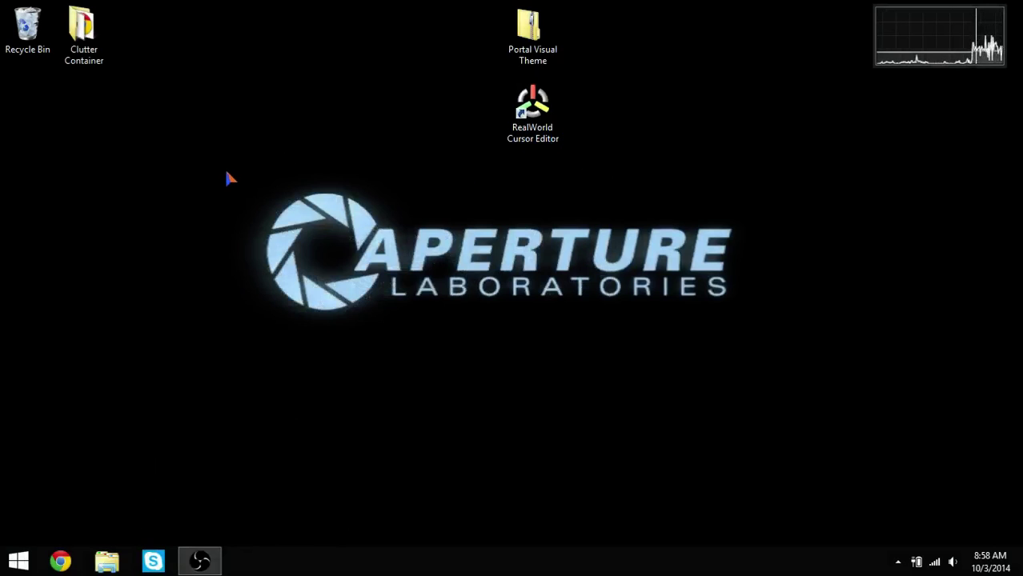
Drag the RealWorld Cursor Editor shortcut beside the Aperture Laboratories logo on the desktop.
{"action": "left_click_drag", "start_coordinate": [530, 111], "coordinate": [768, 267]}
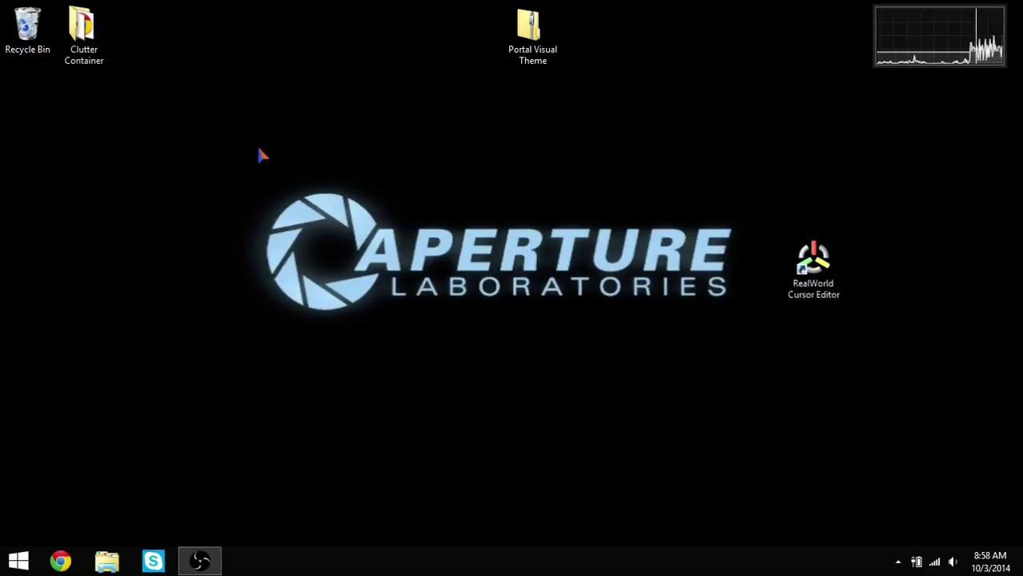
{"action": "left_click_drag", "start_coordinate": [215, 150], "coordinate": [767, 358]}
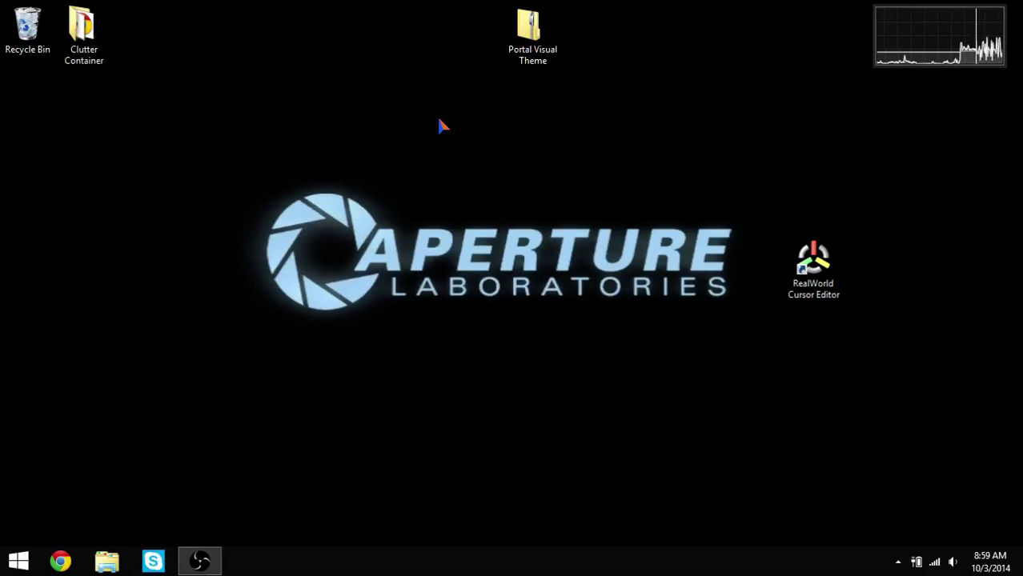
{"action": "double_click", "coordinate": [534, 32]}
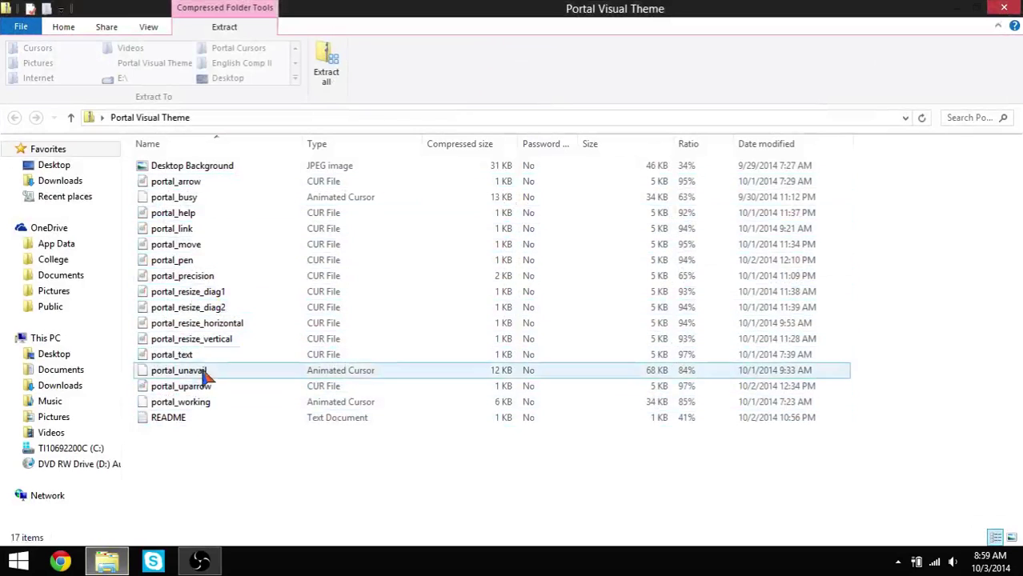
{"action": "left_click", "coordinate": [216, 168]}
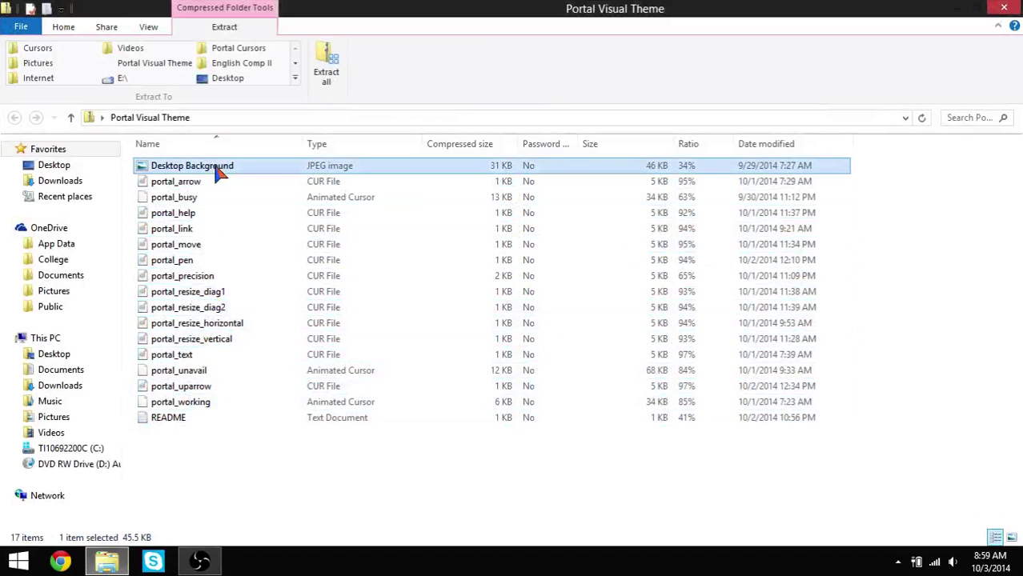
{"action": "left_click", "coordinate": [168, 420]}
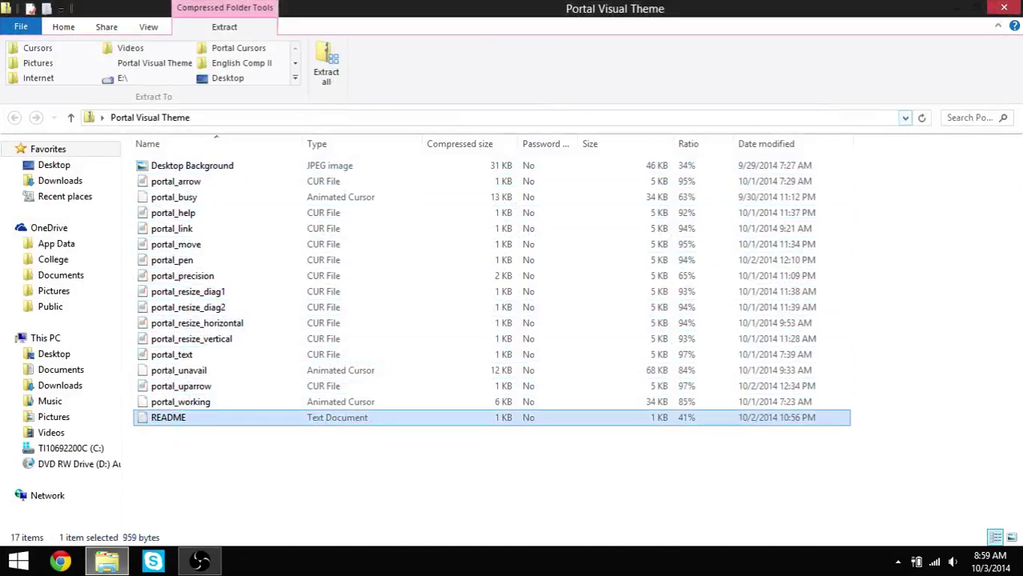
{"action": "left_click", "coordinate": [1004, 8]}
{"action": "left_click", "coordinate": [544, 88]}
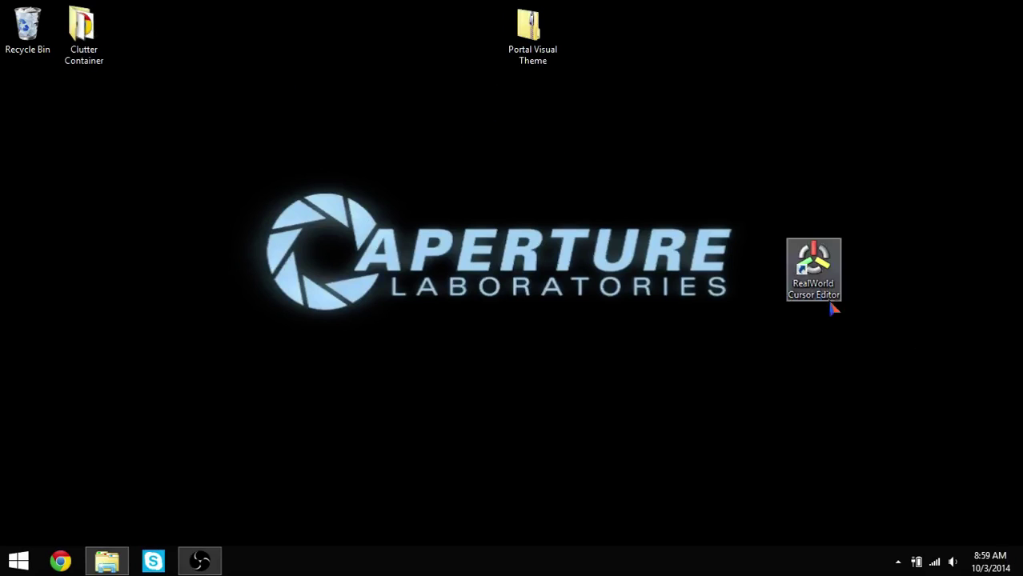
Launch RealWorld Cursor Editor and maximize its window to full screen.
{"action": "double_click", "coordinate": [814, 268]}
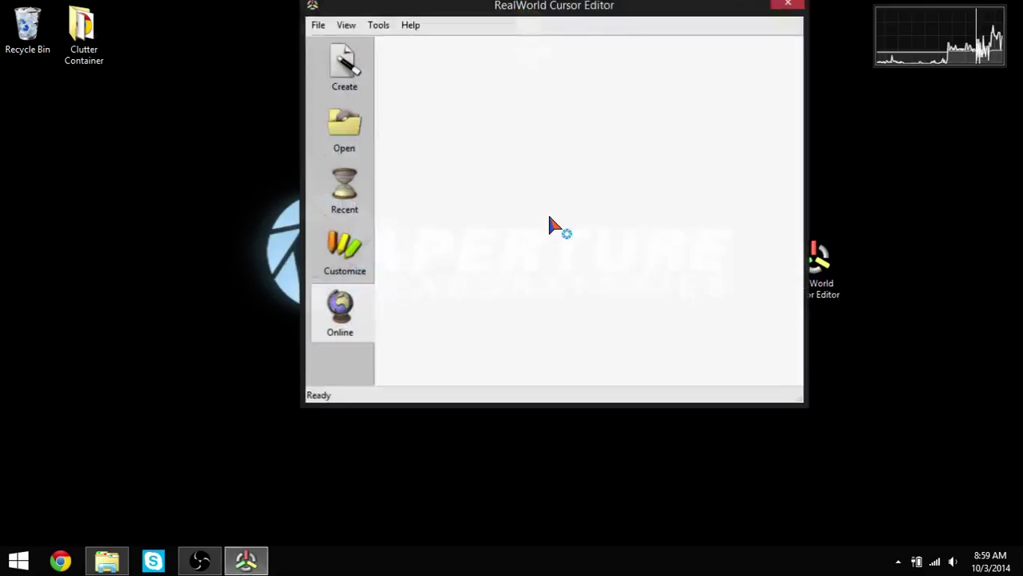
{"action": "left_click_drag", "start_coordinate": [551, 16], "coordinate": [440, 85]}
{"action": "double_click", "coordinate": [456, 72]}
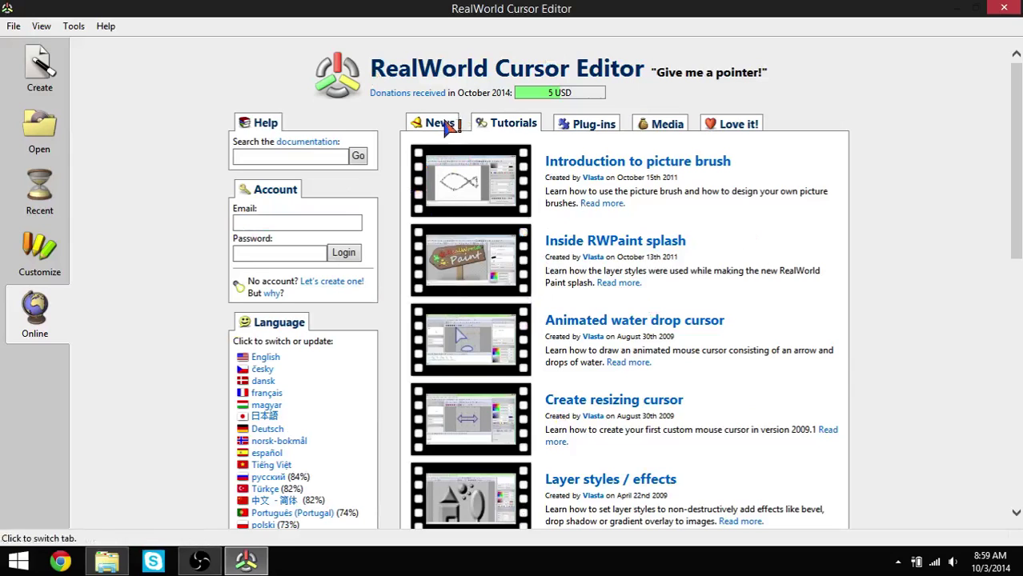
Browse the plug-ins, media packs and news tabs, then view the installed Customize cursor scheme.
{"action": "left_click", "coordinate": [594, 128]}
{"action": "left_click", "coordinate": [676, 130]}
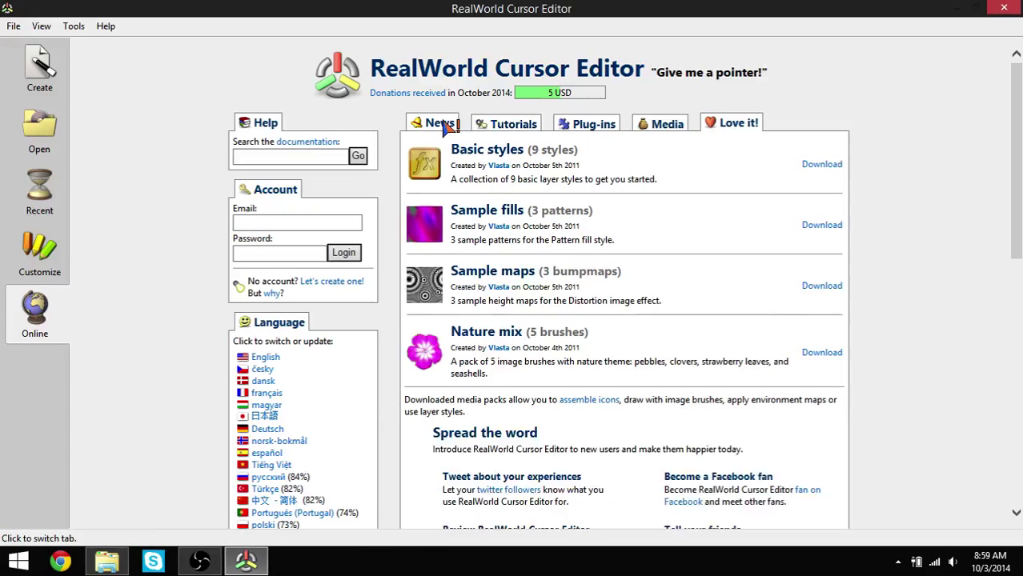
{"action": "left_click", "coordinate": [421, 127]}
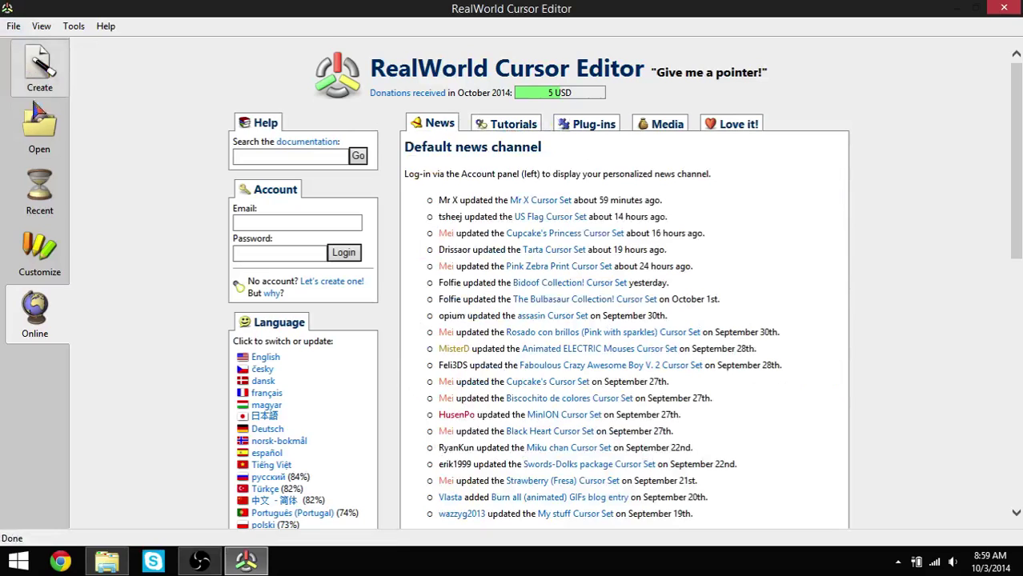
{"action": "left_click", "coordinate": [36, 249]}
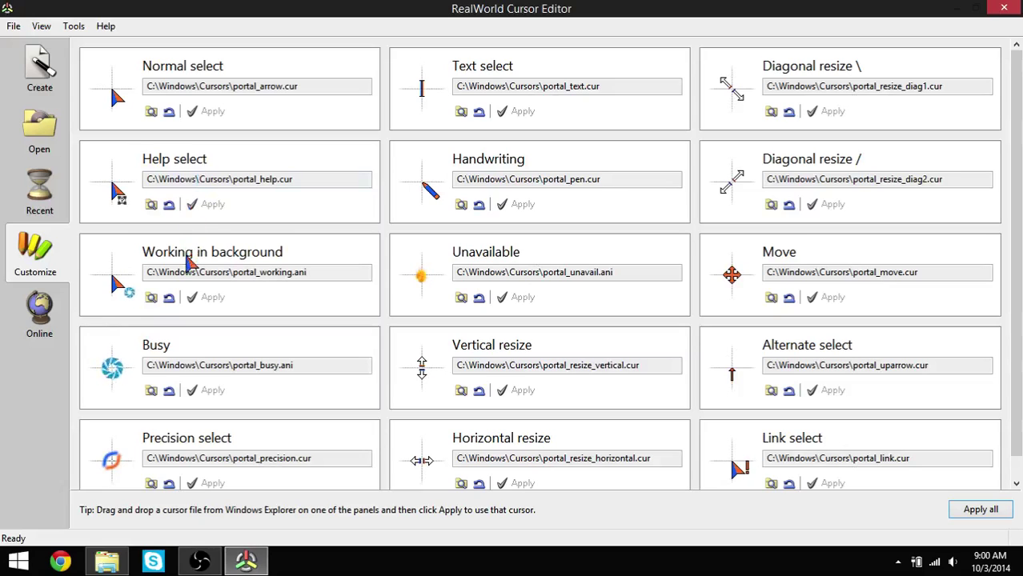
Create a new blank 32x32 mouse cursor and bring up the Animated Spinning Wheel dialog.
{"action": "left_click", "coordinate": [45, 74]}
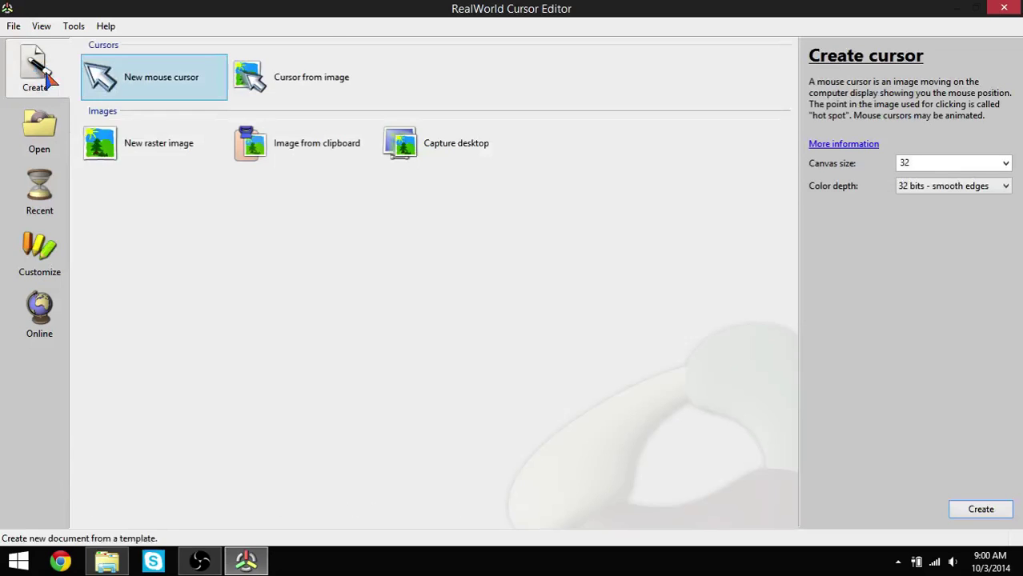
{"action": "left_click", "coordinate": [981, 510]}
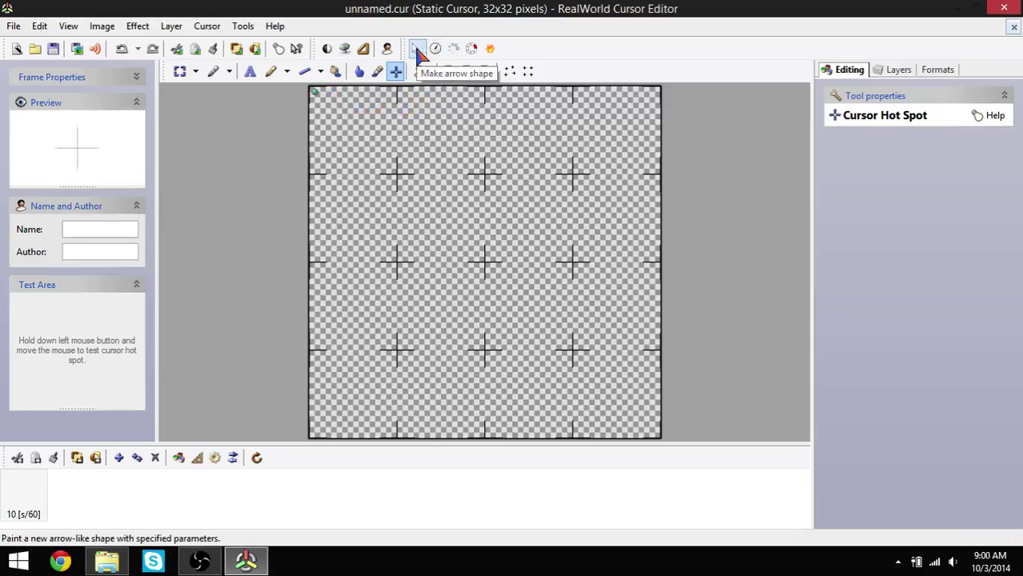
{"action": "left_click", "coordinate": [472, 50]}
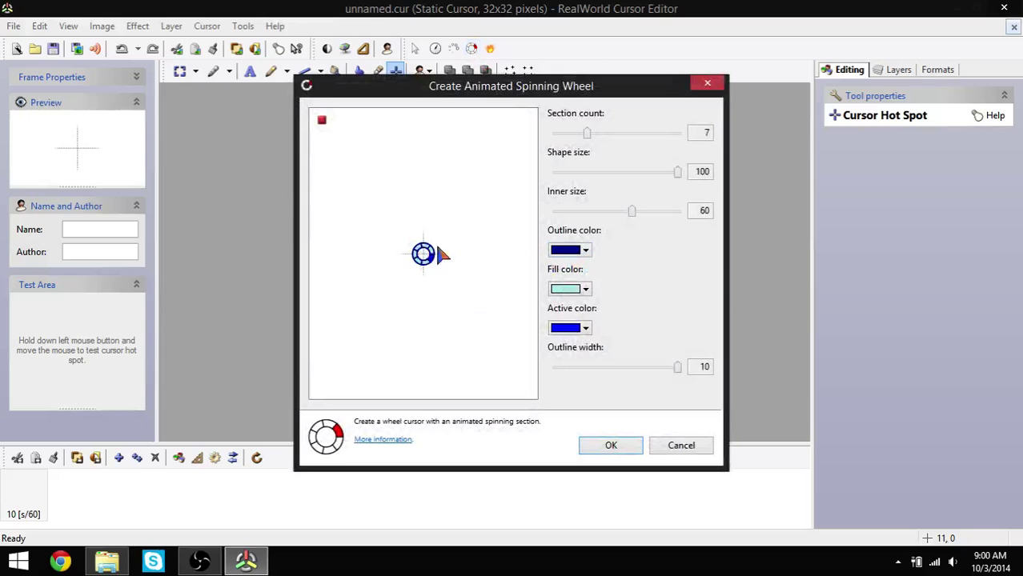
{"action": "left_click", "coordinate": [706, 85]}
{"action": "left_click", "coordinate": [453, 49]}
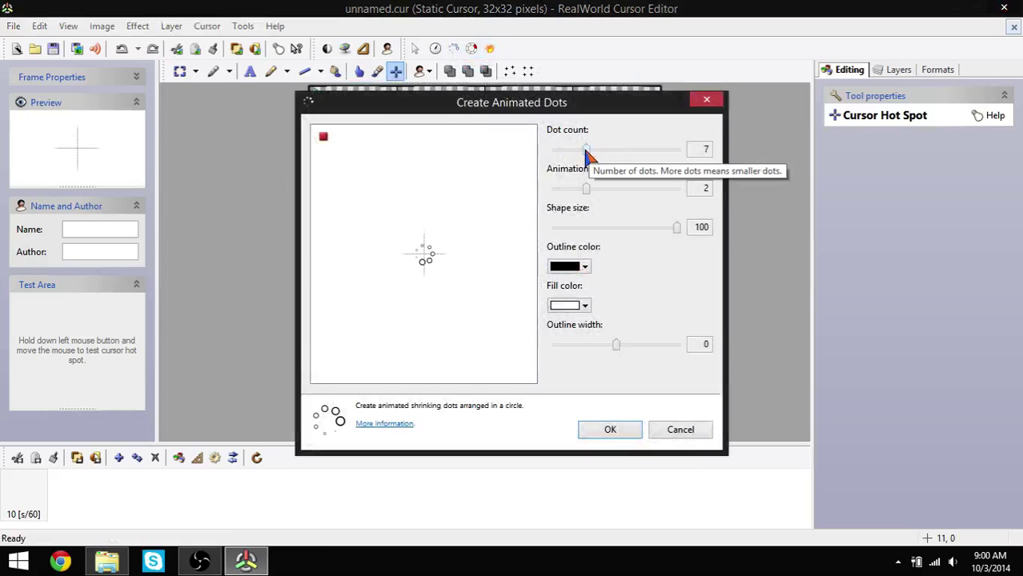
{"action": "left_click_drag", "start_coordinate": [585, 187], "coordinate": [676, 189]}
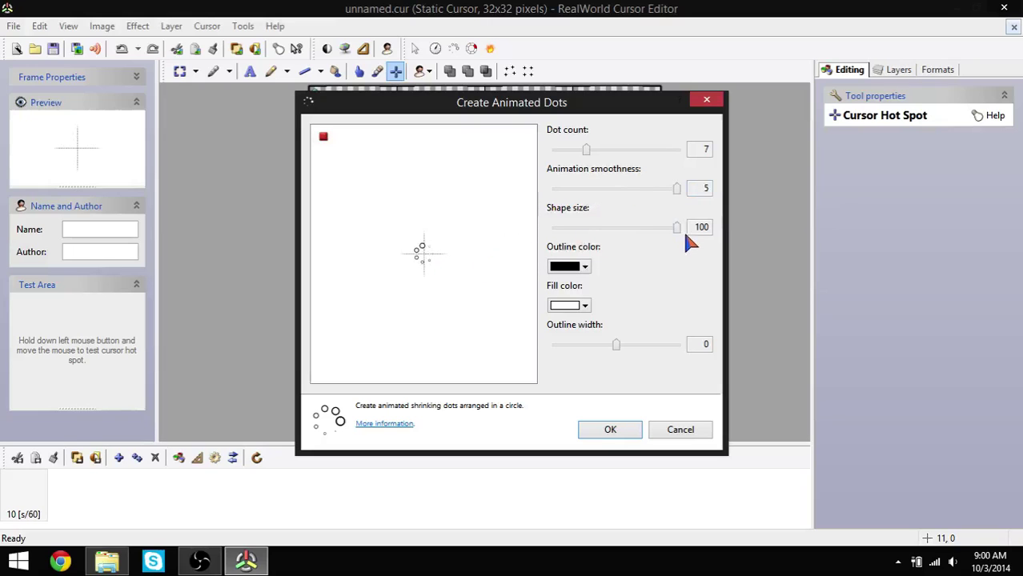
{"action": "left_click_drag", "start_coordinate": [587, 150], "coordinate": [704, 154]}
{"action": "left_click", "coordinate": [583, 267]}
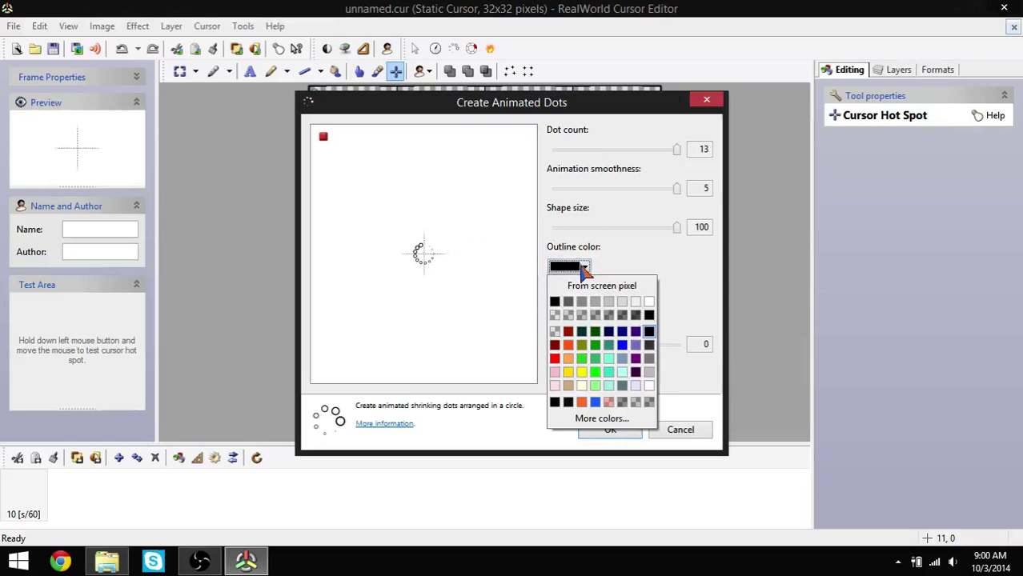
{"action": "left_click", "coordinate": [622, 345]}
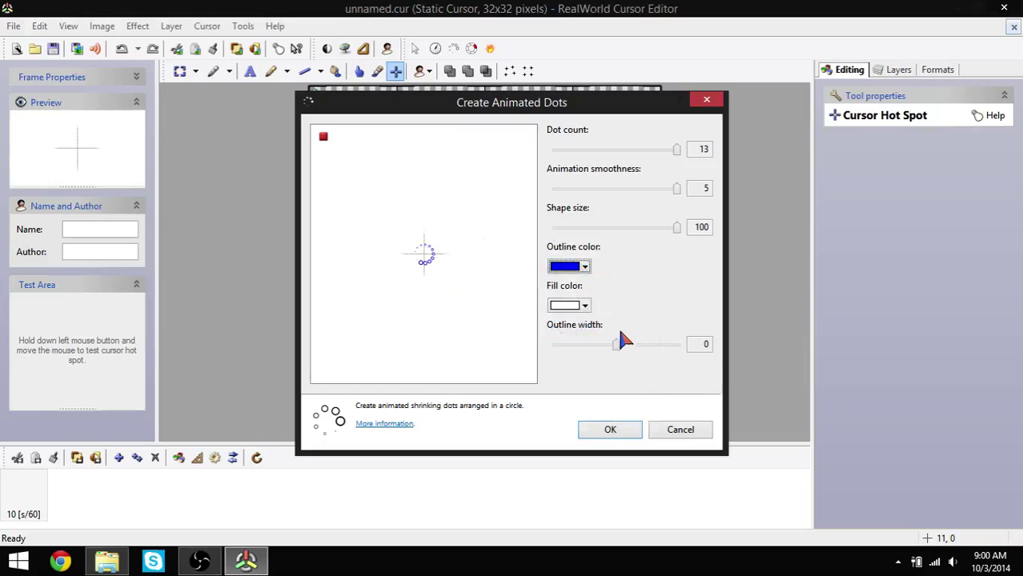
{"action": "left_click_drag", "start_coordinate": [615, 346], "coordinate": [697, 354]}
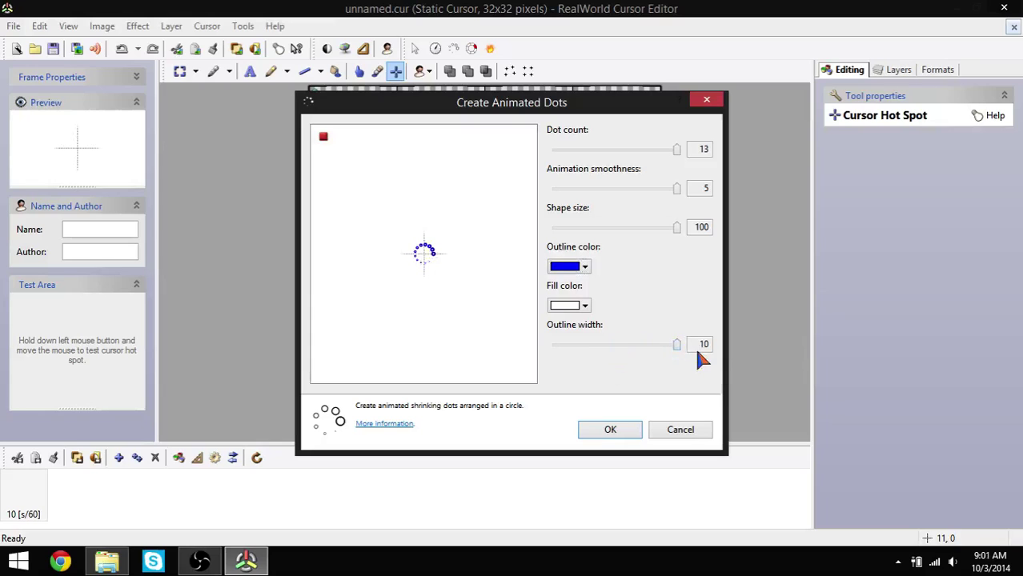
{"action": "left_click", "coordinate": [584, 305]}
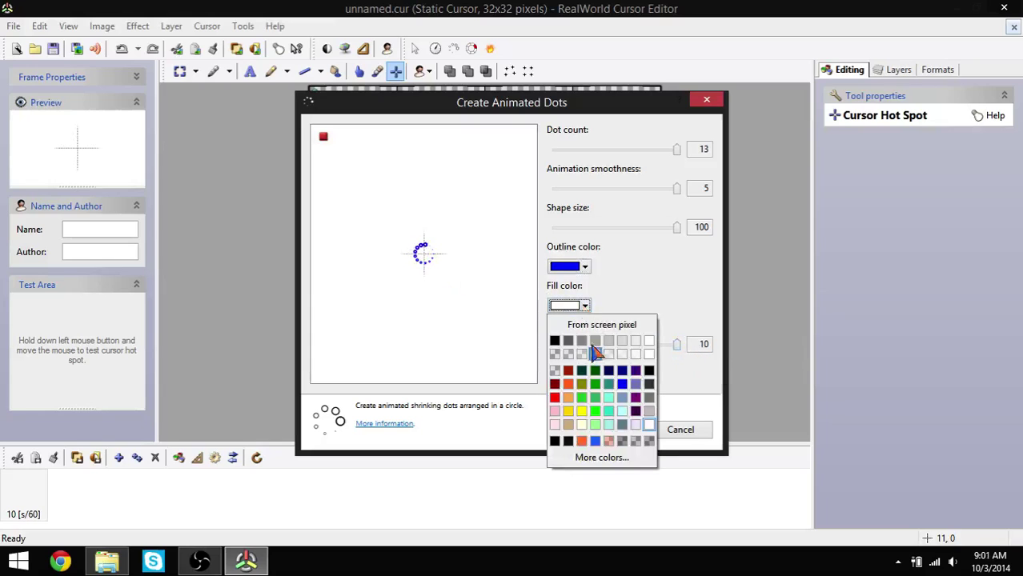
{"action": "left_click", "coordinate": [596, 442]}
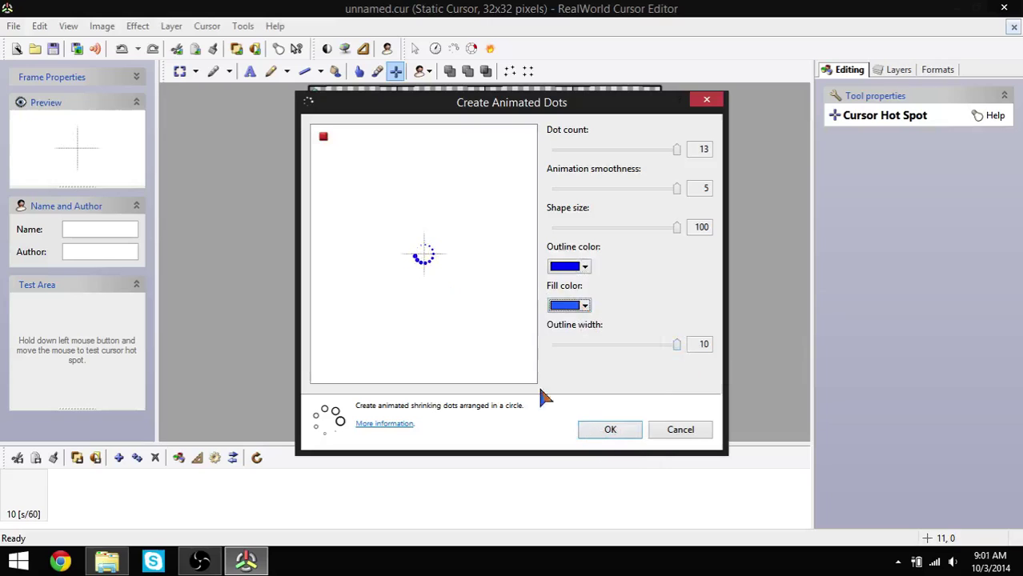
{"action": "left_click", "coordinate": [584, 305]}
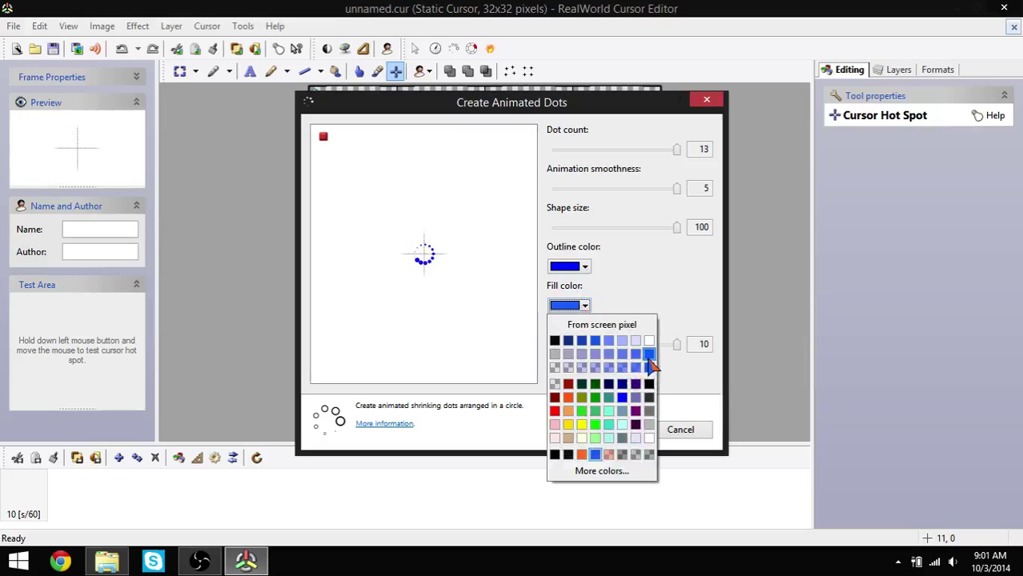
{"action": "left_click", "coordinate": [649, 369]}
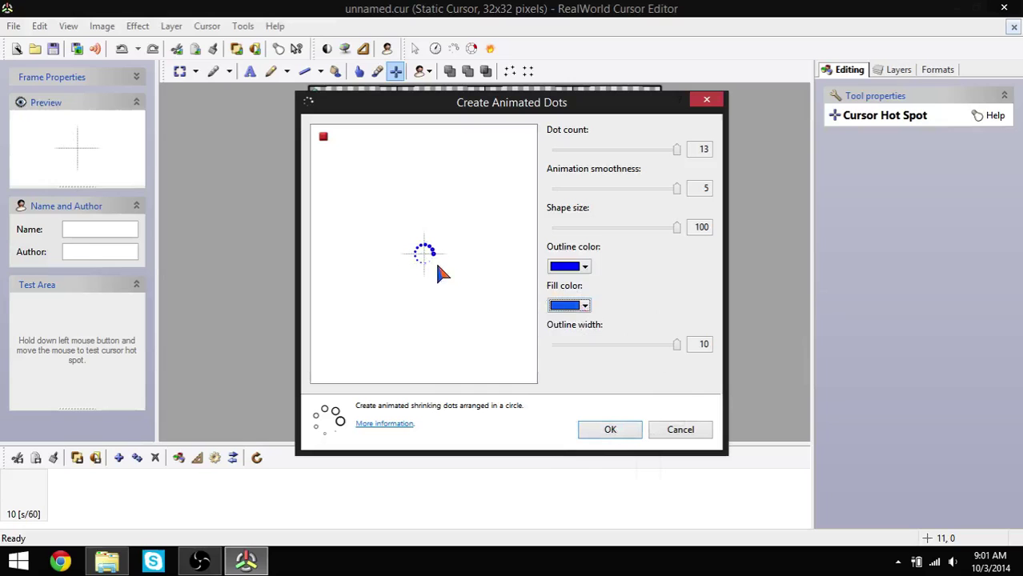
{"action": "left_click", "coordinate": [613, 430]}
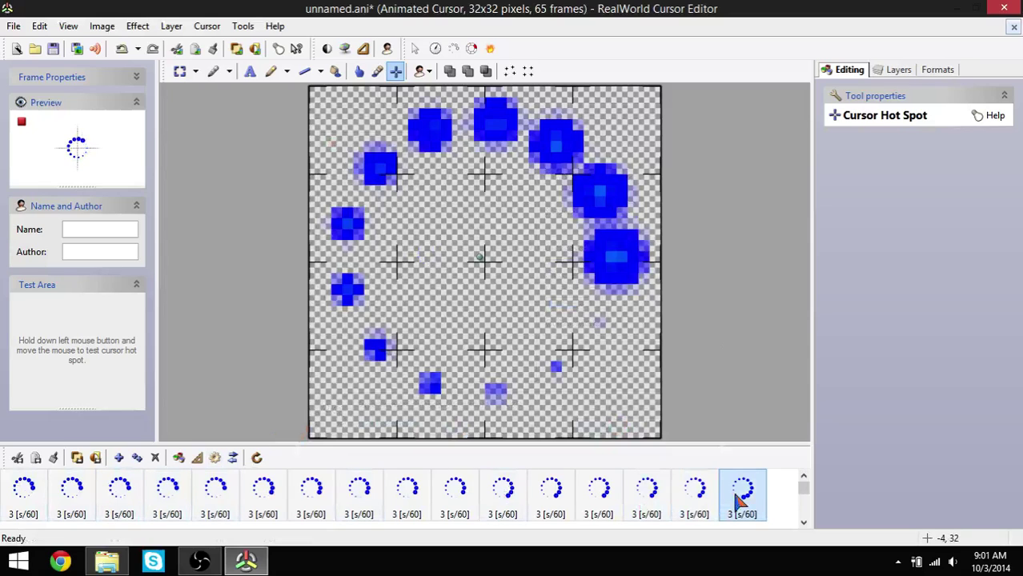
{"action": "mouse_move", "coordinate": [803, 486]}
{"action": "left_mouse_down"}
{"action": "mouse_move", "coordinate": [804, 514]}
{"action": "mouse_move", "coordinate": [808, 488]}
{"action": "left_mouse_up"}
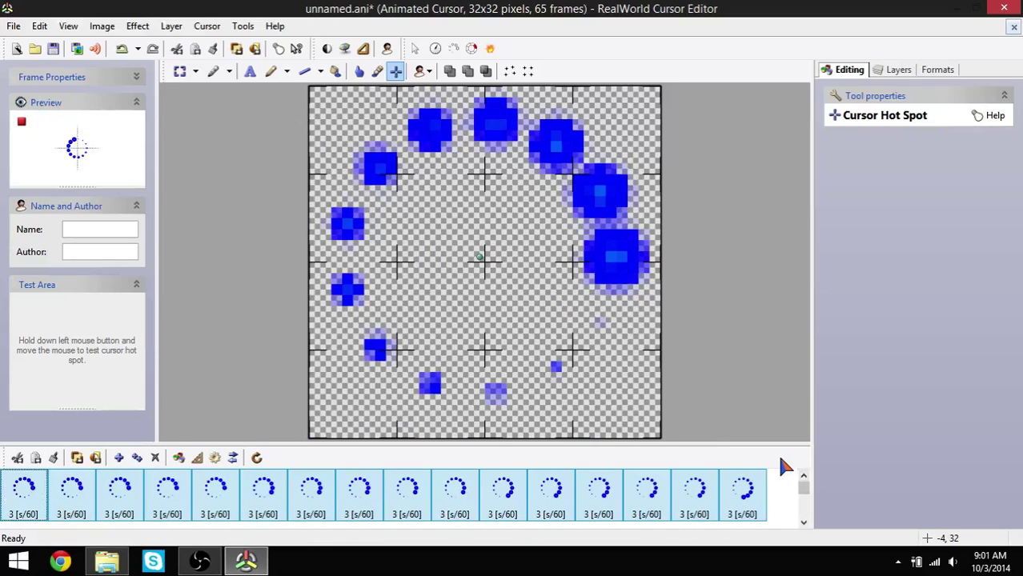
{"action": "key", "text": "ctrl+w"}
Shape the spinning wheel with 5 sections, size 10 and inner hole 10.
{"action": "left_click", "coordinate": [471, 49]}
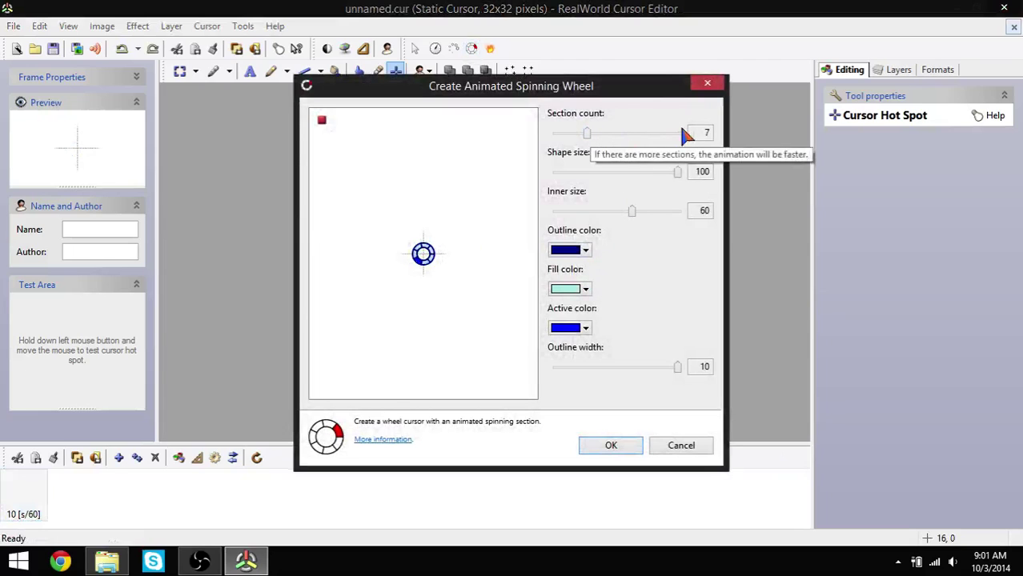
{"action": "left_click", "coordinate": [712, 132]}
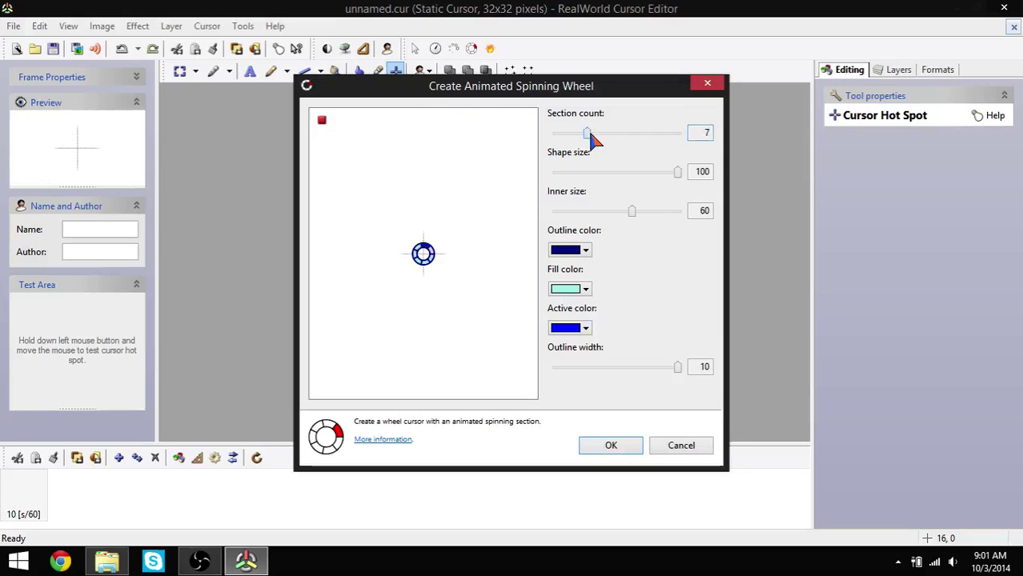
{"action": "left_click_drag", "start_coordinate": [573, 134], "coordinate": [556, 136]}
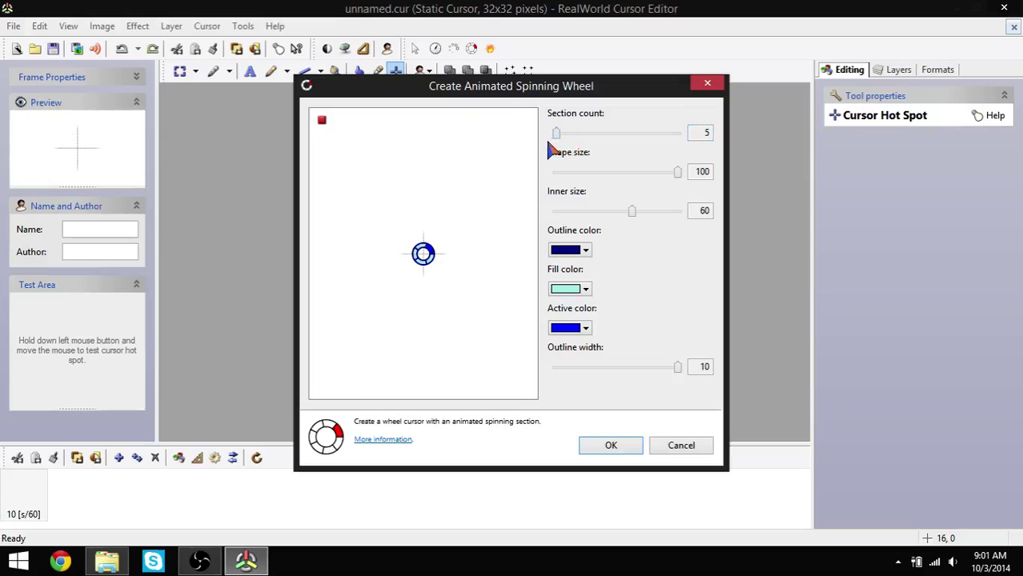
{"action": "double_click", "coordinate": [708, 134]}
{"action": "left_click_drag", "start_coordinate": [676, 170], "coordinate": [708, 181]}
{"action": "mouse_move", "coordinate": [633, 213]}
{"action": "left_mouse_down"}
{"action": "mouse_move", "coordinate": [533, 213]}
{"action": "mouse_move", "coordinate": [679, 212]}
{"action": "mouse_move", "coordinate": [630, 212]}
{"action": "mouse_move", "coordinate": [637, 225]}
{"action": "left_mouse_up"}
Color the wheel with a dark red outline, orange fill and yellow active section, outline width -10.
{"action": "left_click", "coordinate": [588, 252]}
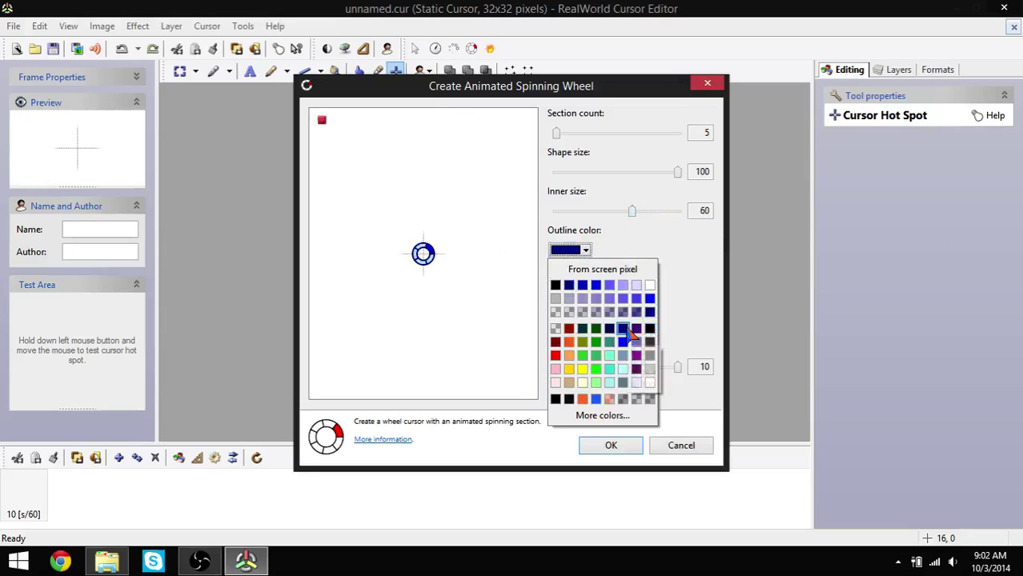
{"action": "left_click", "coordinate": [569, 329]}
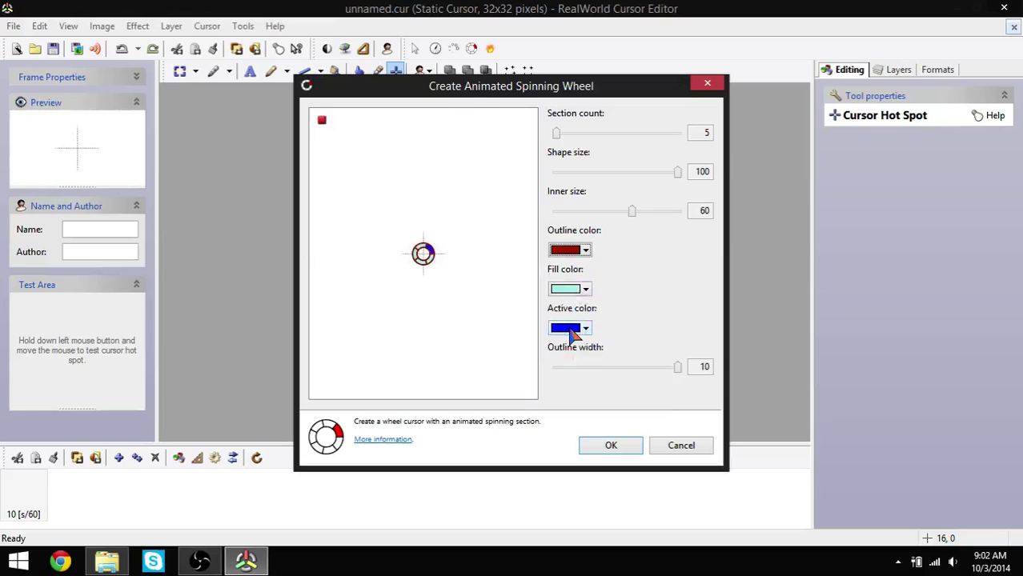
{"action": "left_click", "coordinate": [586, 290]}
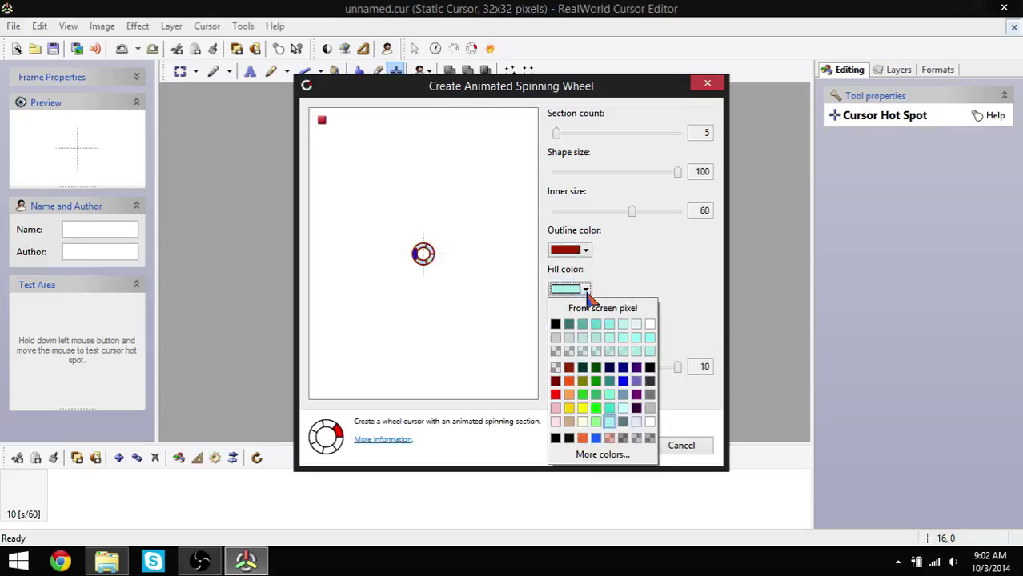
{"action": "left_click", "coordinate": [570, 382]}
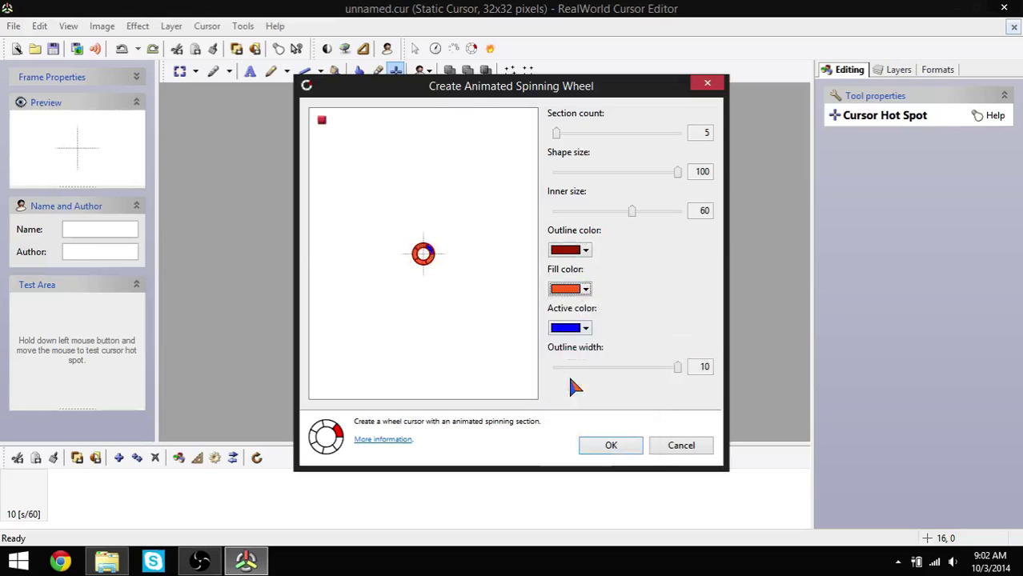
{"action": "left_click", "coordinate": [586, 328]}
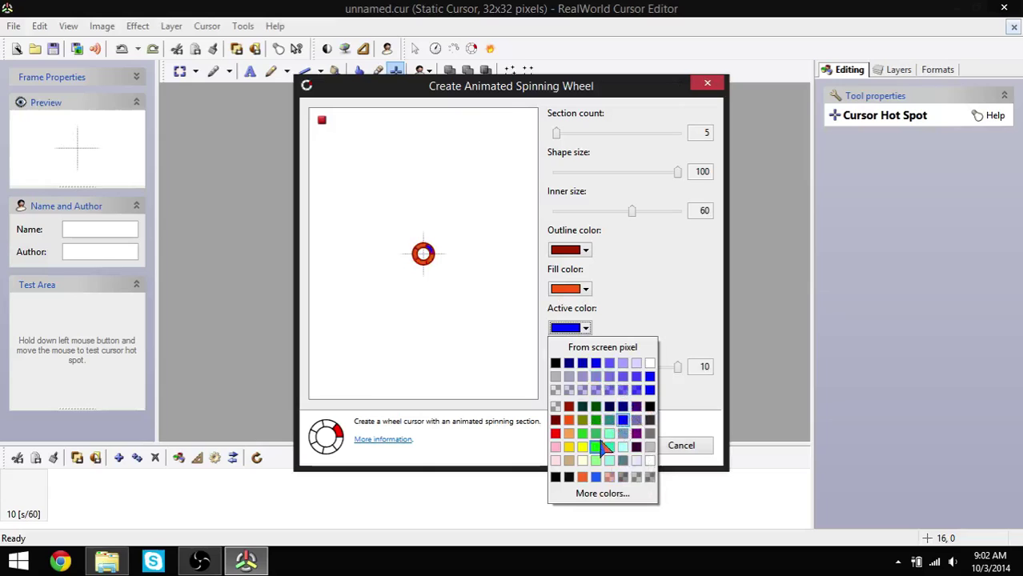
{"action": "left_click", "coordinate": [573, 448]}
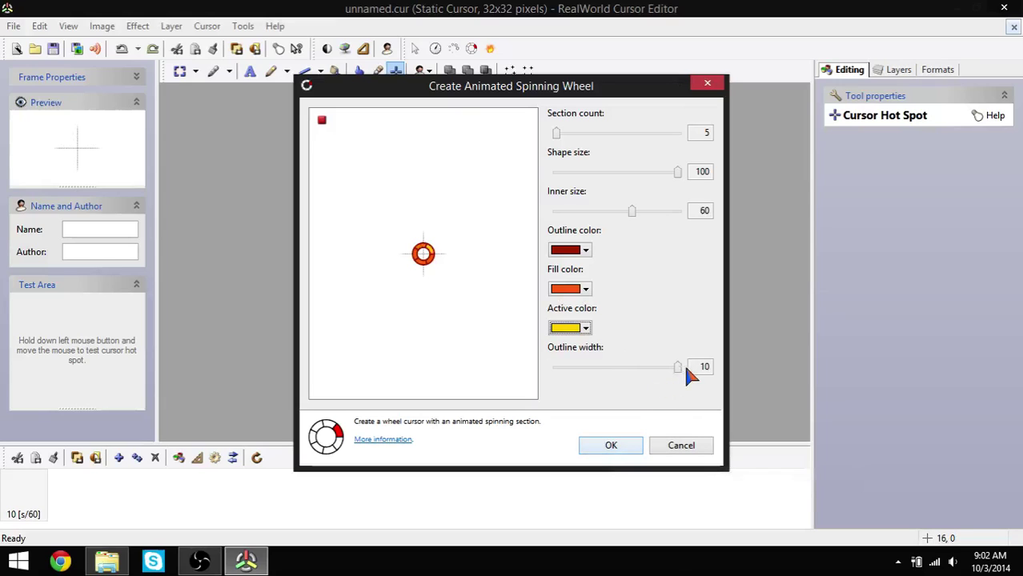
{"action": "mouse_move", "coordinate": [677, 367]}
{"action": "left_mouse_down"}
{"action": "mouse_move", "coordinate": [553, 371]}
{"action": "mouse_move", "coordinate": [677, 367]}
{"action": "left_mouse_up"}
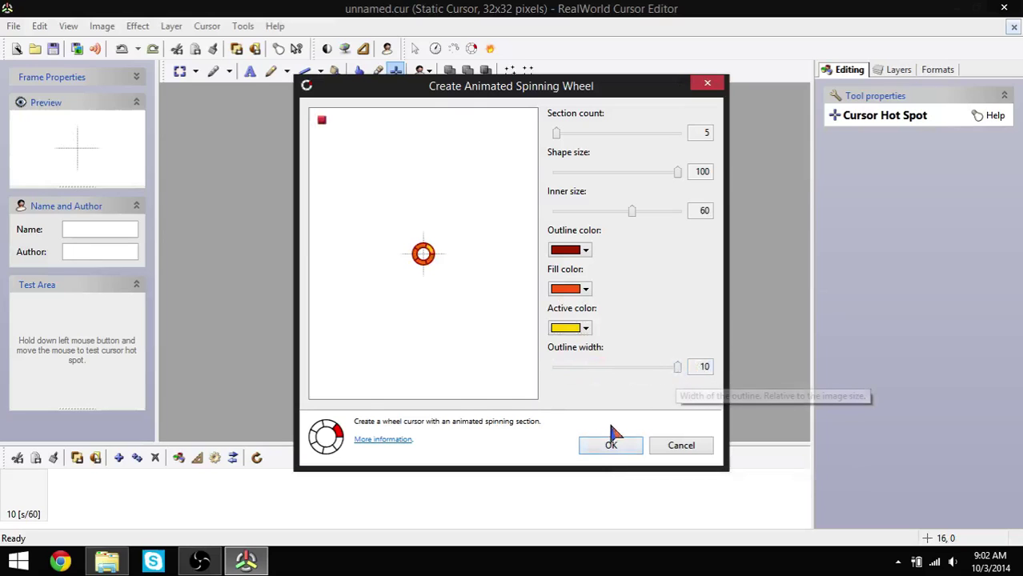
{"action": "left_click_drag", "start_coordinate": [681, 368], "coordinate": [550, 366]}
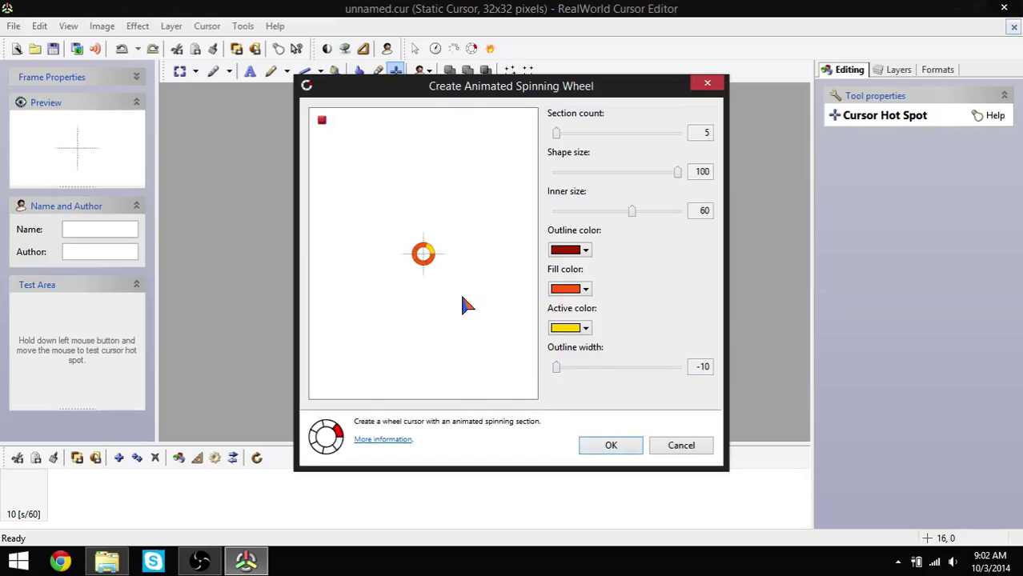
{"action": "left_click", "coordinate": [611, 446]}
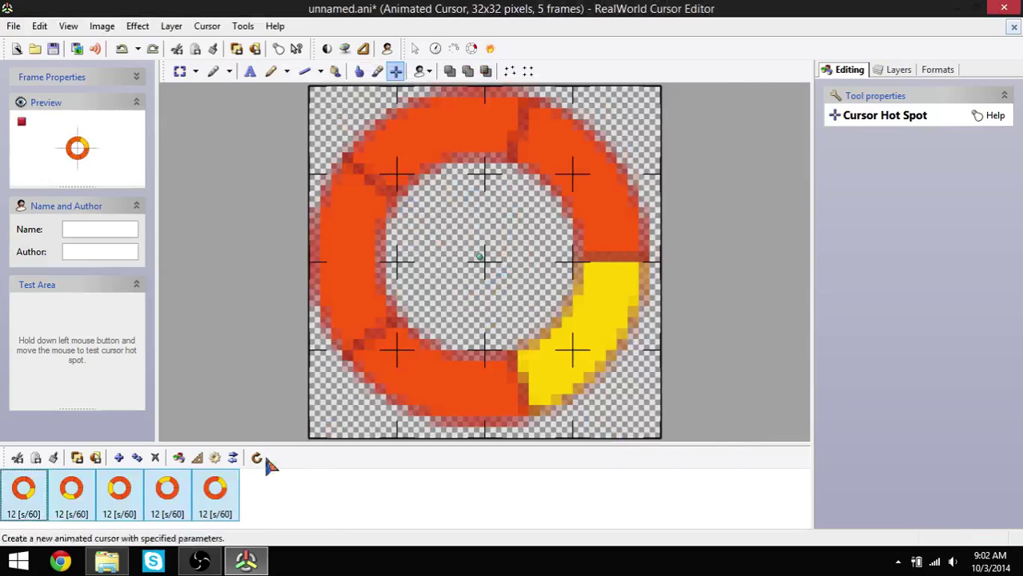
{"action": "left_click", "coordinate": [30, 496]}
{"action": "left_click", "coordinate": [73, 492]}
{"action": "left_click", "coordinate": [120, 492]}
{"action": "left_click", "coordinate": [166, 493]}
{"action": "left_click", "coordinate": [212, 498]}
{"action": "left_click", "coordinate": [40, 492]}
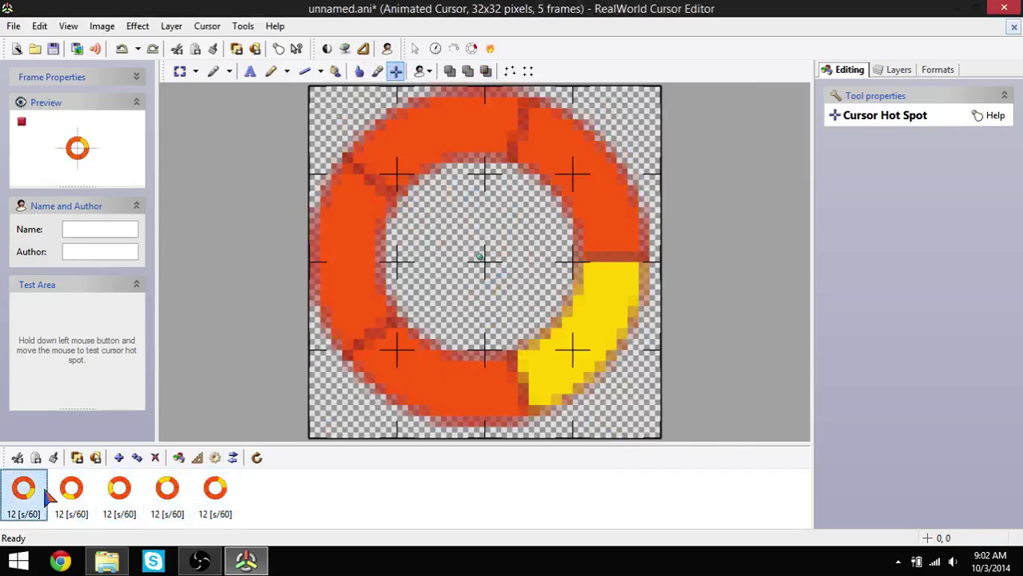
{"action": "left_click", "coordinate": [70, 491]}
{"action": "left_click", "coordinate": [120, 493]}
{"action": "left_click", "coordinate": [182, 498]}
{"action": "left_click", "coordinate": [213, 495]}
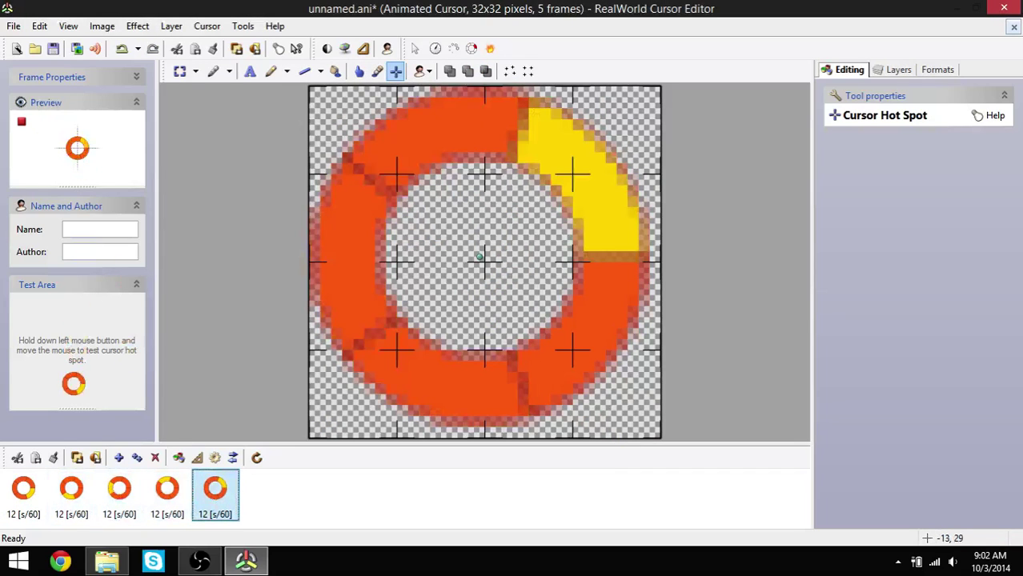
{"action": "mouse_move", "coordinate": [80, 377]}
{"action": "left_mouse_down"}
{"action": "mouse_move", "coordinate": [45, 372]}
{"action": "mouse_move", "coordinate": [47, 359]}
{"action": "mouse_move", "coordinate": [63, 356]}
{"action": "mouse_move", "coordinate": [72, 373]}
{"action": "mouse_move", "coordinate": [99, 379]}
{"action": "mouse_move", "coordinate": [95, 367]}
{"action": "mouse_move", "coordinate": [71, 380]}
{"action": "mouse_move", "coordinate": [57, 362]}
{"action": "mouse_move", "coordinate": [105, 370]}
{"action": "left_mouse_up"}
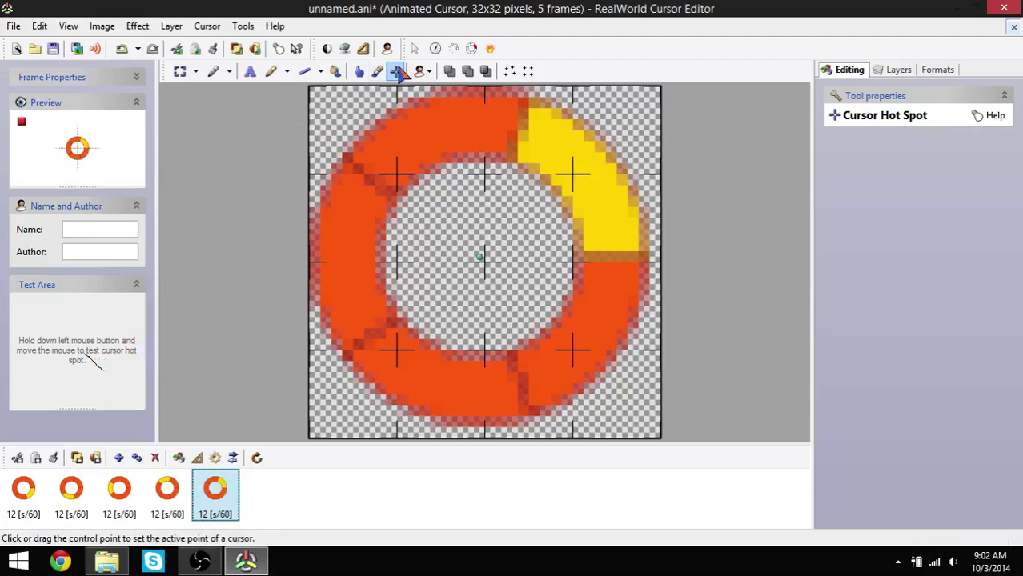
Place the hot spot on the top-left pixel, review frames 1–5, and test it in the Test Area.
{"action": "left_click", "coordinate": [161, 496]}
{"action": "left_click", "coordinate": [22, 490]}
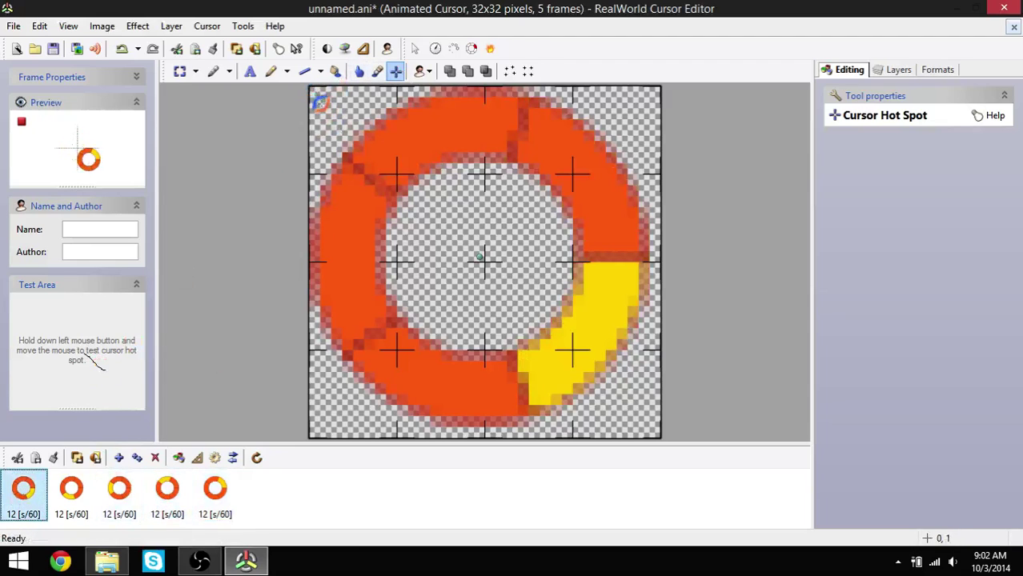
{"action": "left_click", "coordinate": [76, 490]}
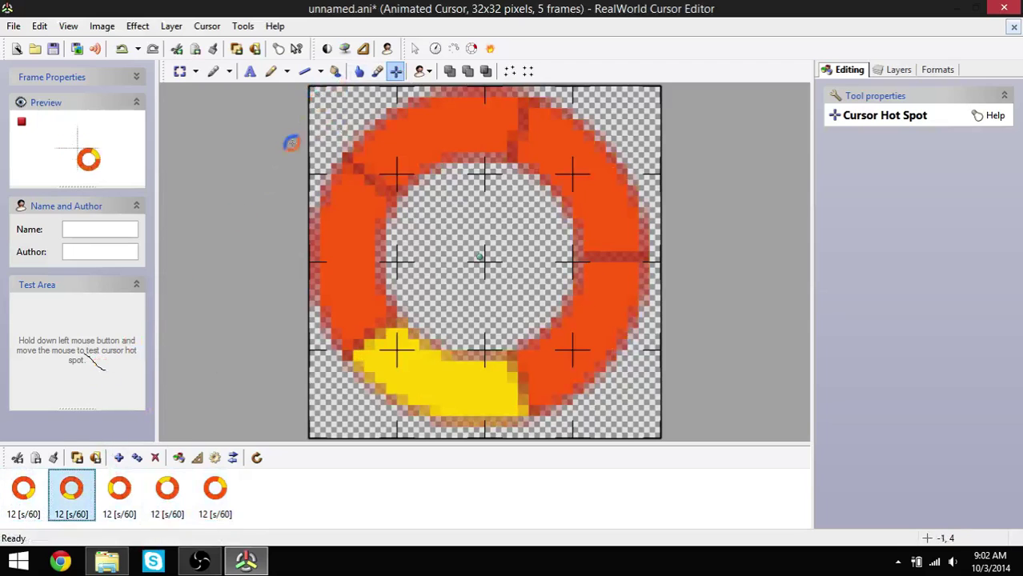
{"action": "left_click", "coordinate": [315, 93]}
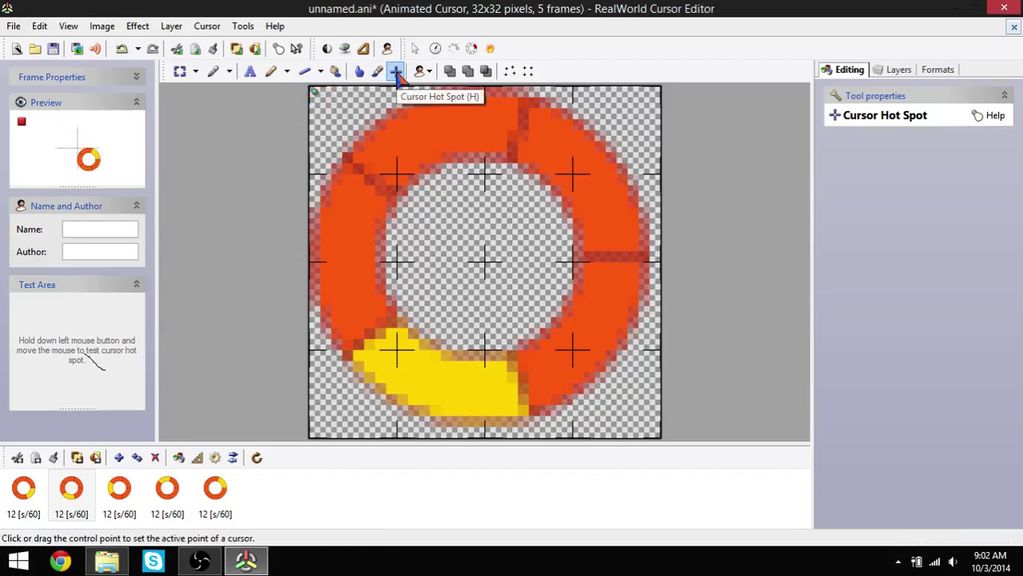
{"action": "left_click", "coordinate": [119, 490]}
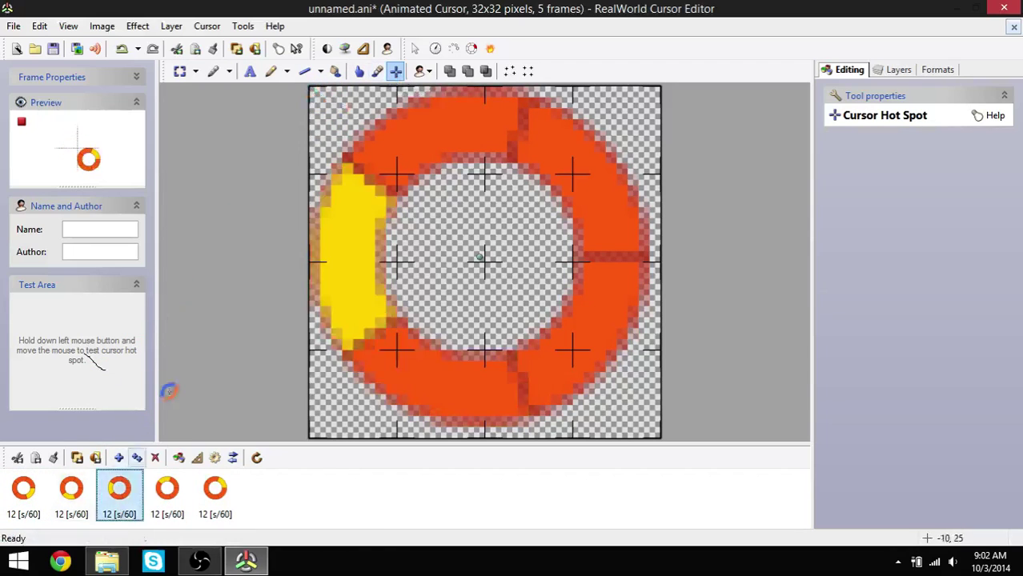
{"action": "left_click", "coordinate": [178, 502]}
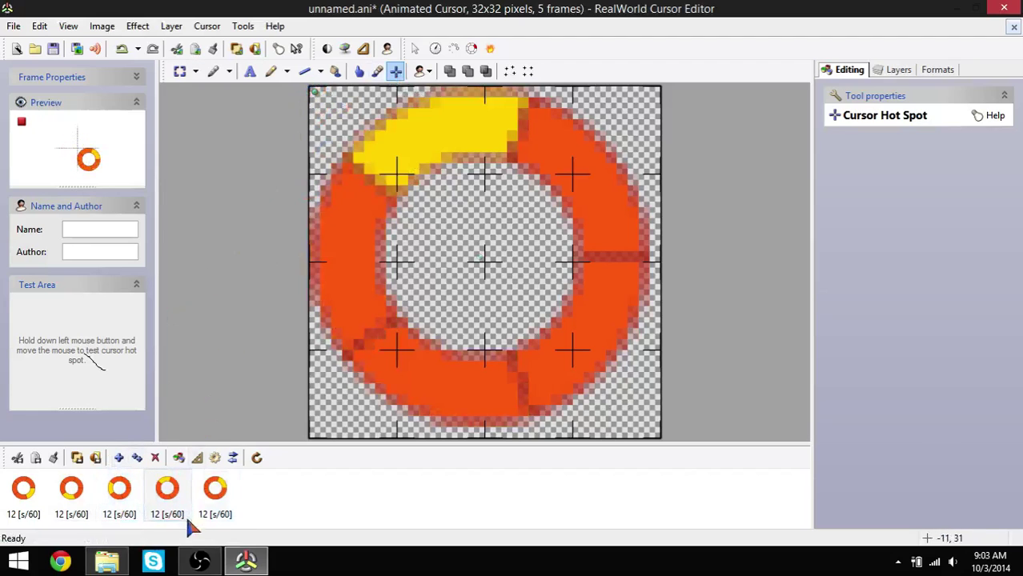
{"action": "left_click", "coordinate": [218, 503]}
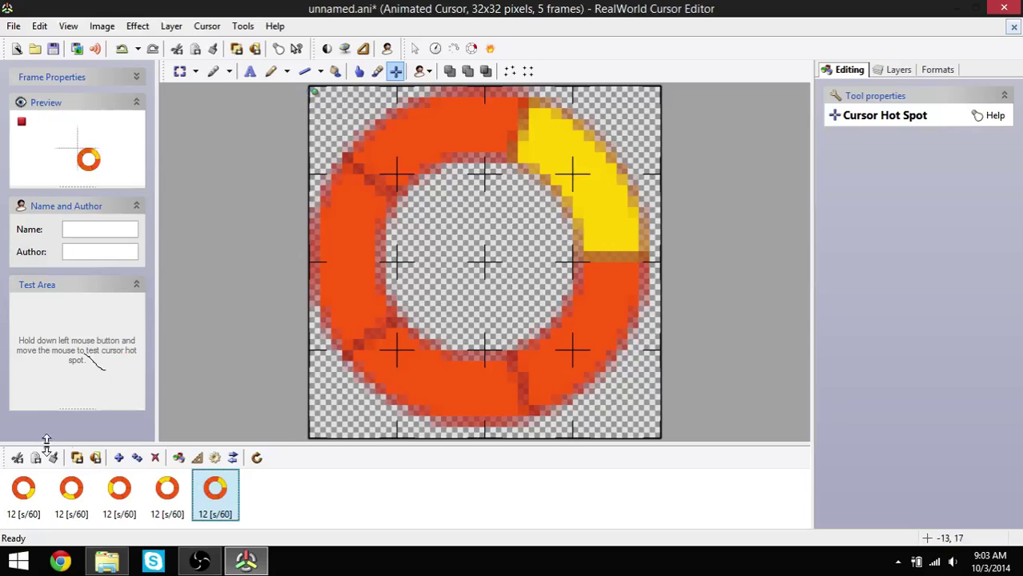
{"action": "left_click_drag", "start_coordinate": [76, 335], "coordinate": [87, 353]}
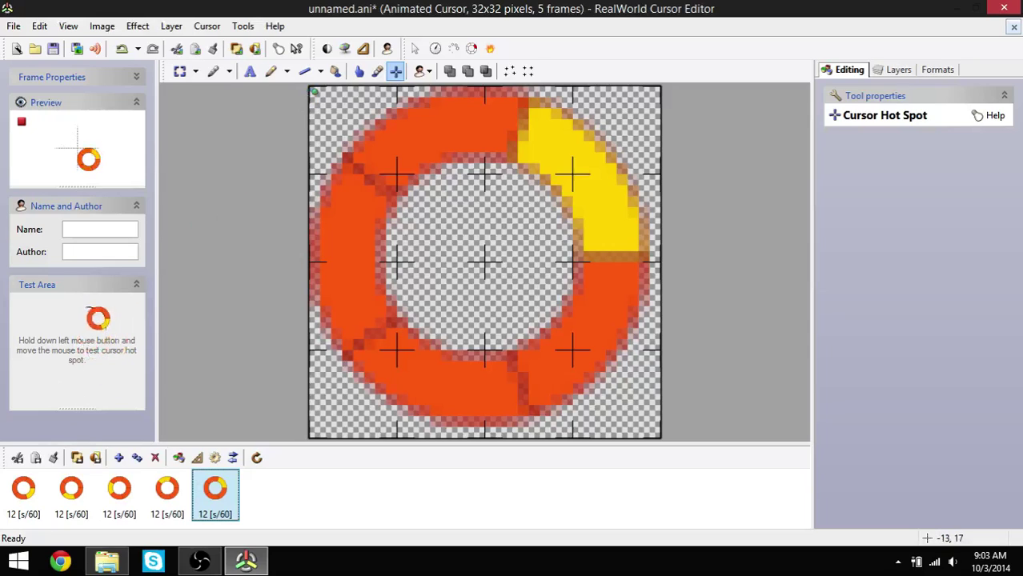
{"action": "mouse_move", "coordinate": [69, 319]}
{"action": "left_mouse_down"}
{"action": "mouse_move", "coordinate": [48, 325]}
{"action": "mouse_move", "coordinate": [45, 354]}
{"action": "left_mouse_up"}
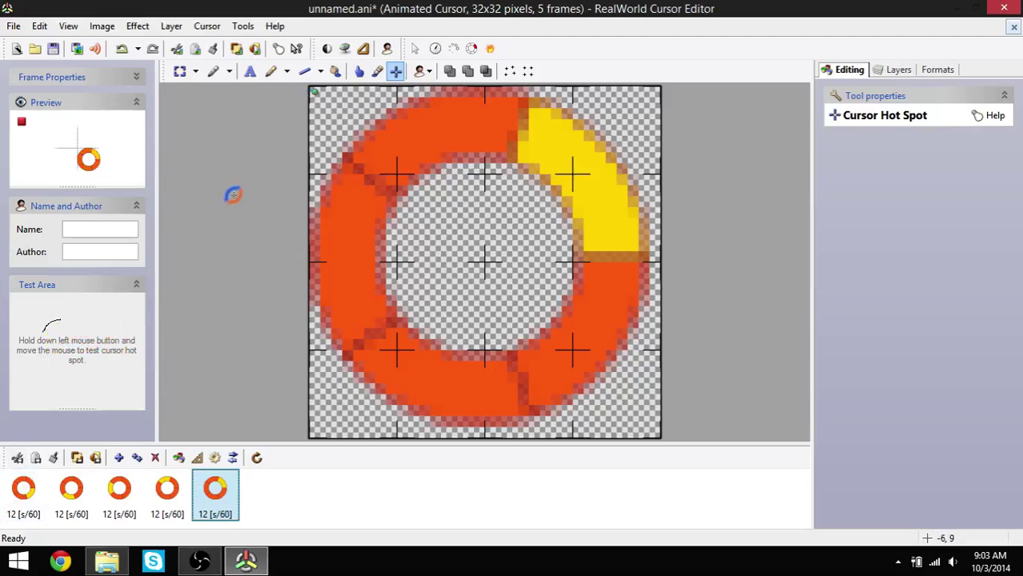
Shrink the ring into the lower-right quarter on frames 5, 2 and 1.
{"action": "left_click", "coordinate": [181, 74]}
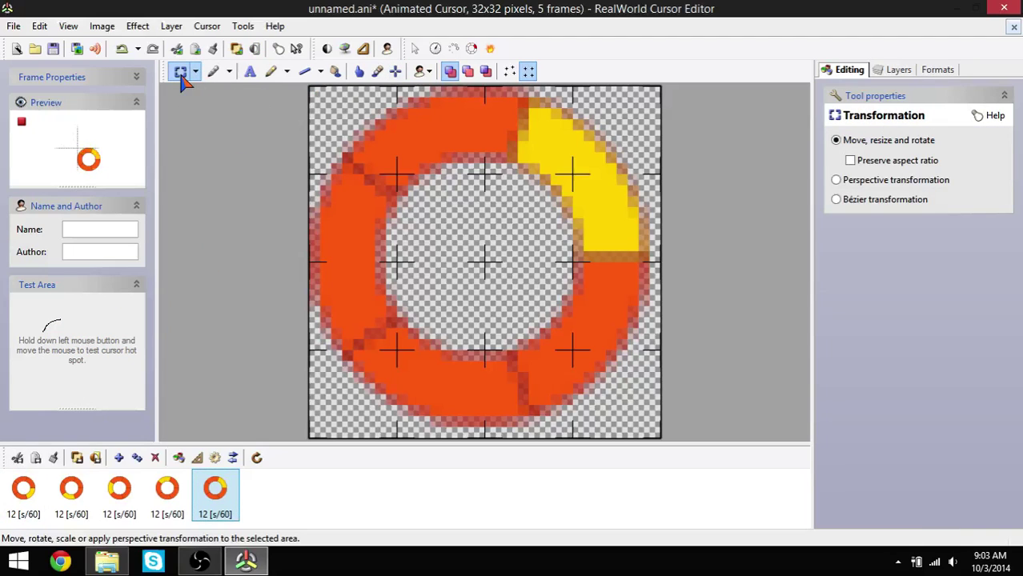
{"action": "left_click", "coordinate": [263, 124]}
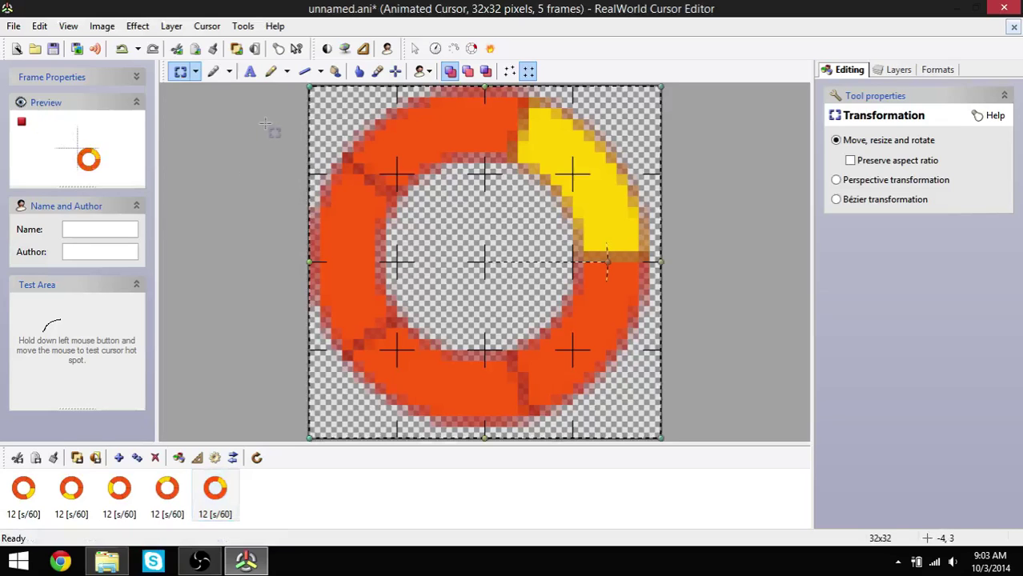
{"action": "left_click_drag", "start_coordinate": [316, 95], "coordinate": [485, 263]}
{"action": "left_click", "coordinate": [71, 490]}
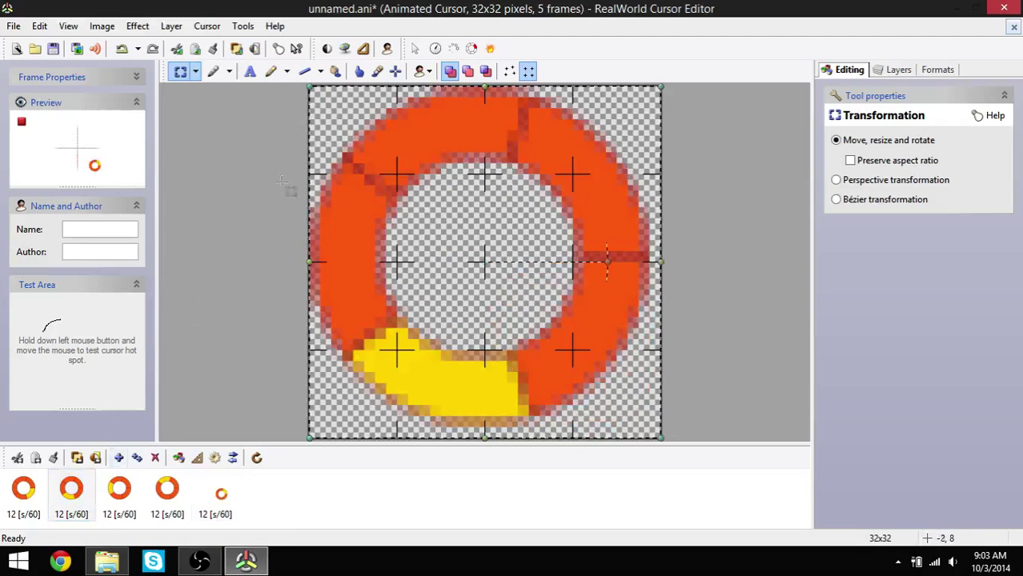
{"action": "left_click_drag", "start_coordinate": [316, 94], "coordinate": [485, 265]}
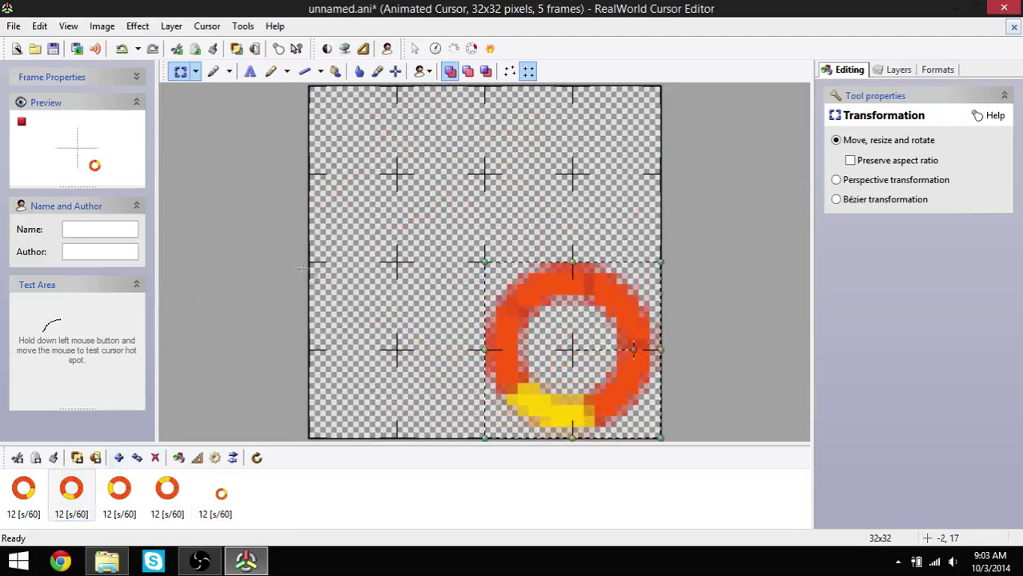
{"action": "left_click", "coordinate": [39, 498]}
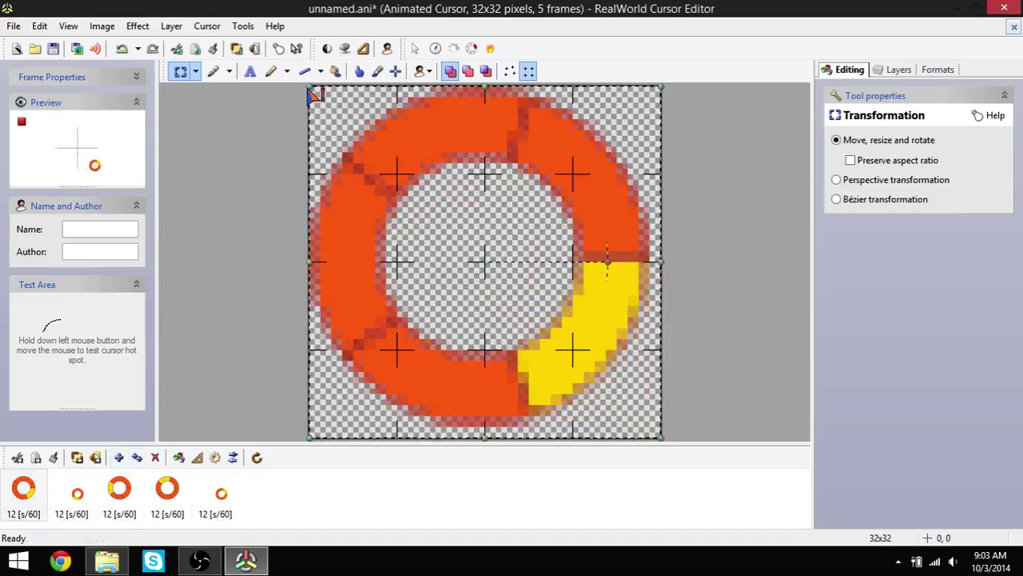
{"action": "left_click_drag", "start_coordinate": [328, 90], "coordinate": [488, 269]}
{"action": "left_click", "coordinate": [258, 253]}
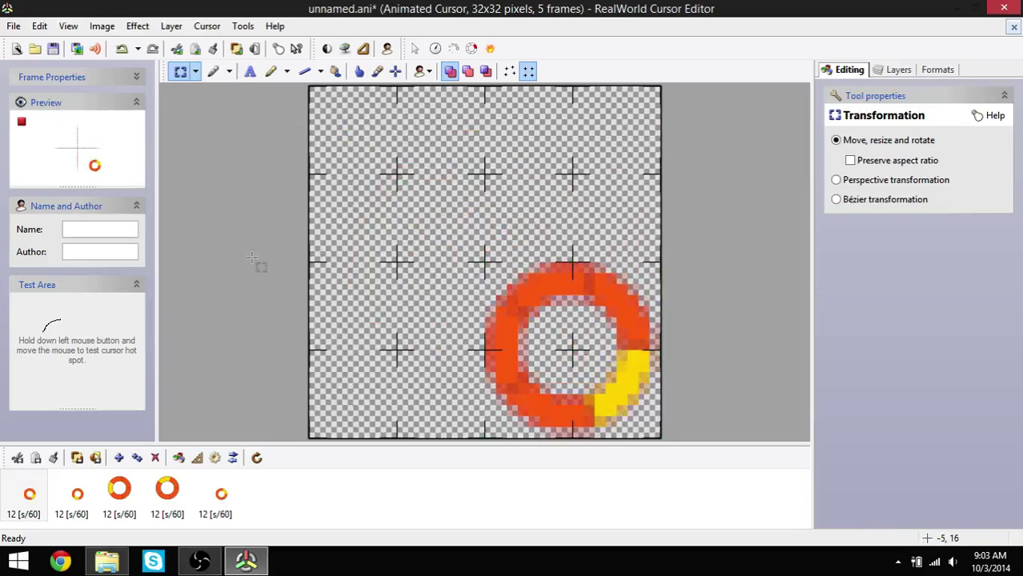
Shrink frames 3 and 4's rings into the lower-right quarter, then test the cursor.
{"action": "left_click", "coordinate": [124, 485]}
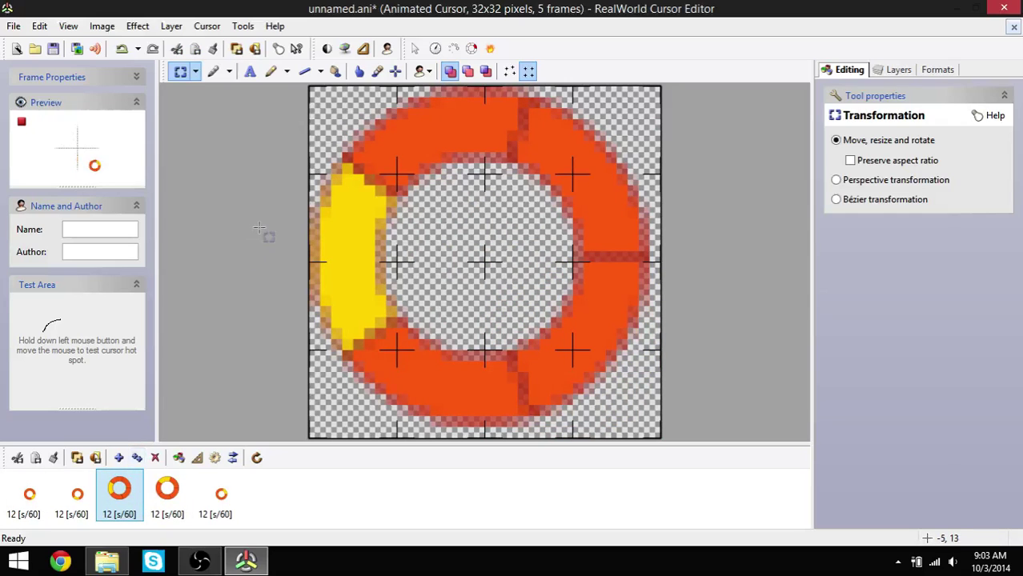
{"action": "key", "text": "ctrl+a"}
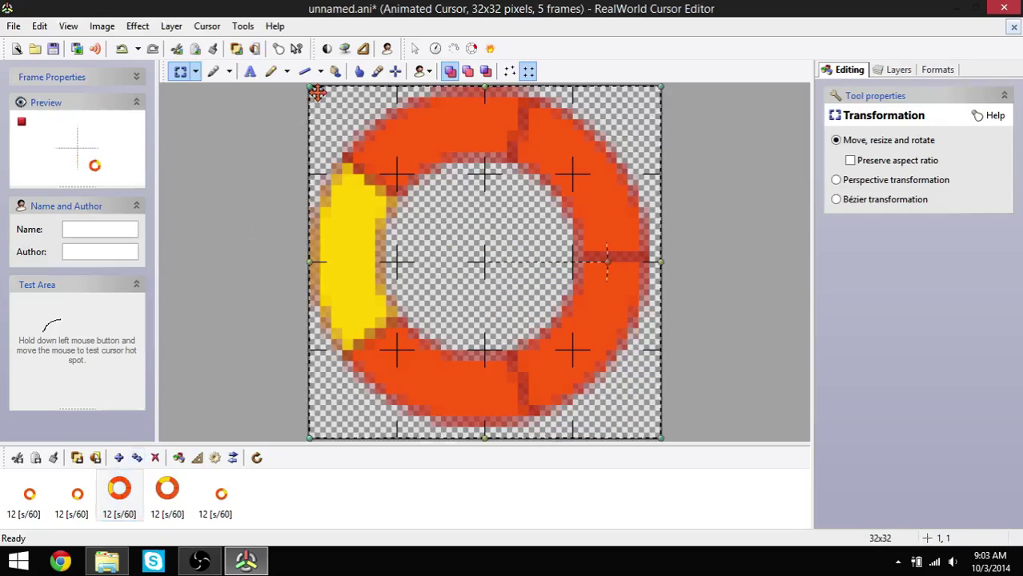
{"action": "left_click_drag", "start_coordinate": [317, 94], "coordinate": [491, 273]}
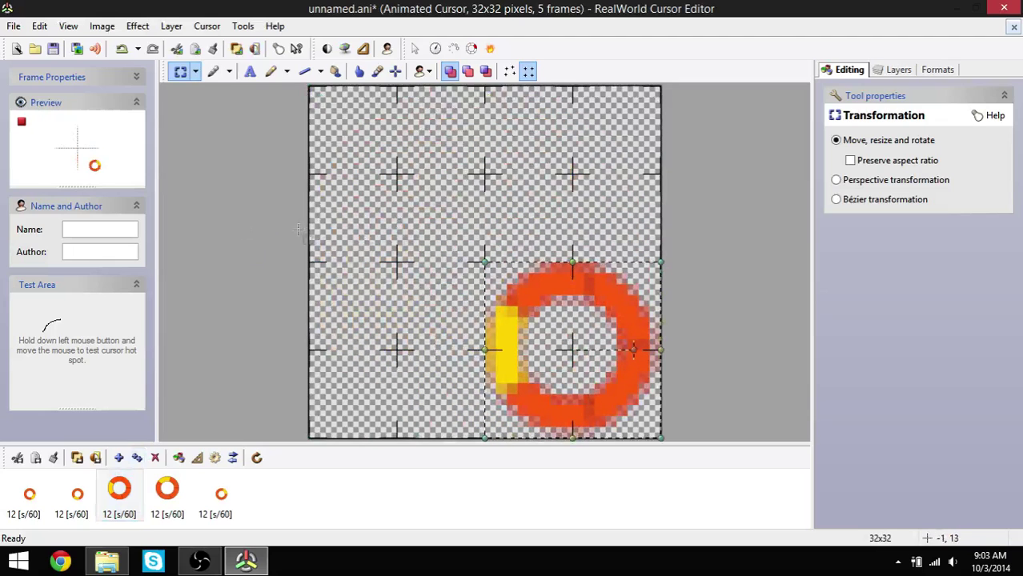
{"action": "left_click", "coordinate": [269, 226]}
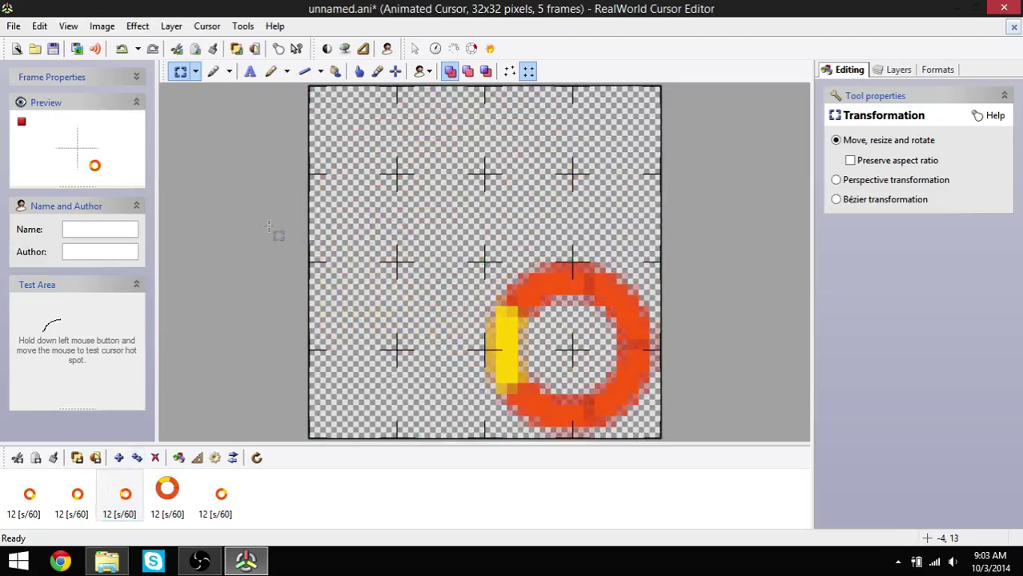
{"action": "left_click", "coordinate": [171, 509]}
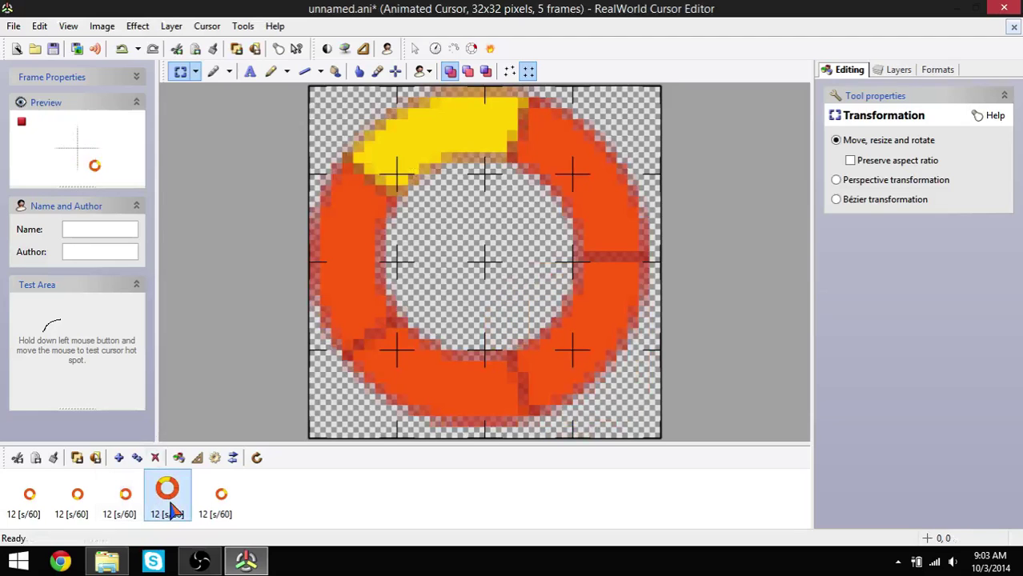
{"action": "key", "text": "ctrl+a"}
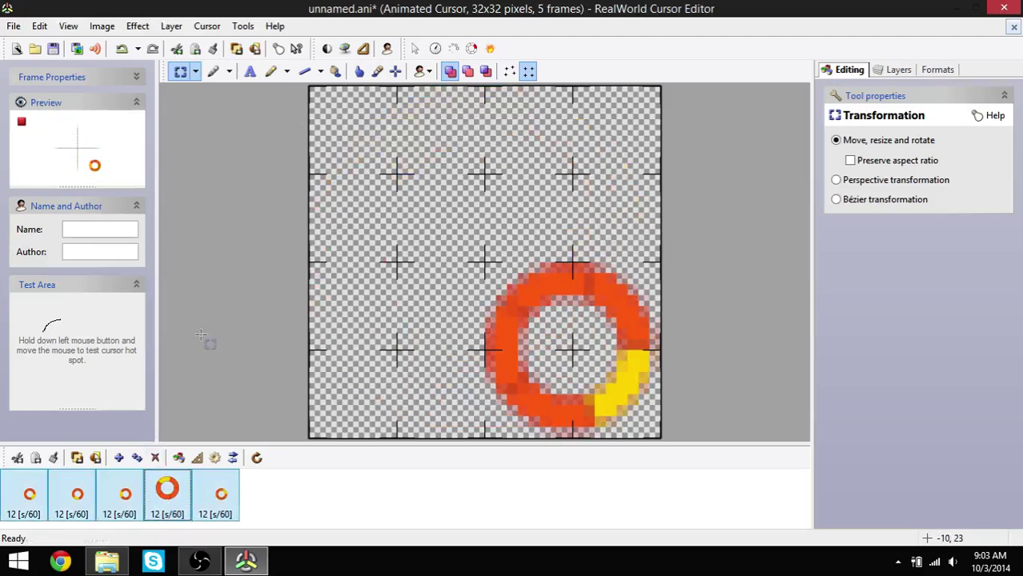
{"action": "left_click", "coordinate": [171, 497]}
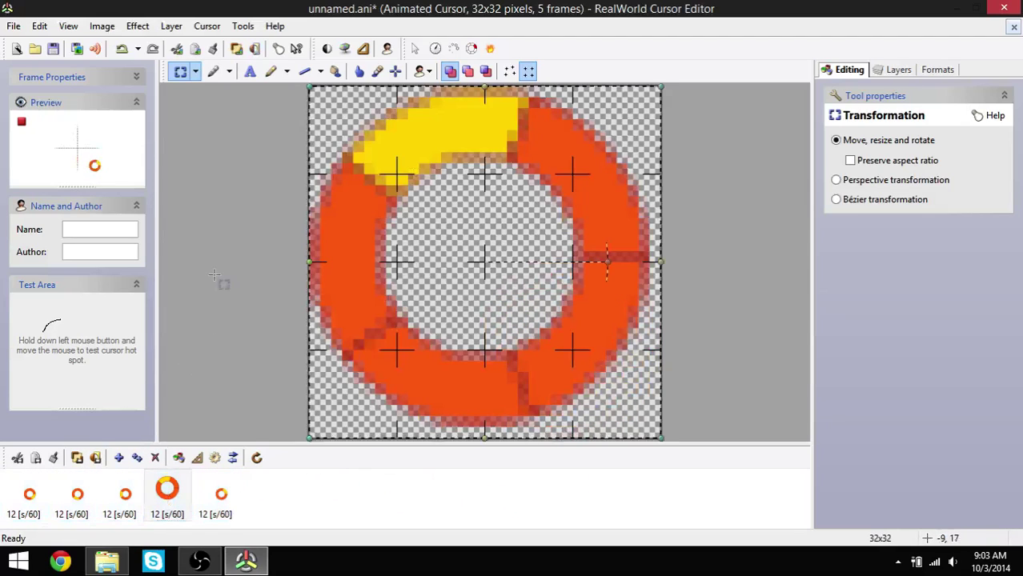
{"action": "left_click_drag", "start_coordinate": [311, 88], "coordinate": [483, 257]}
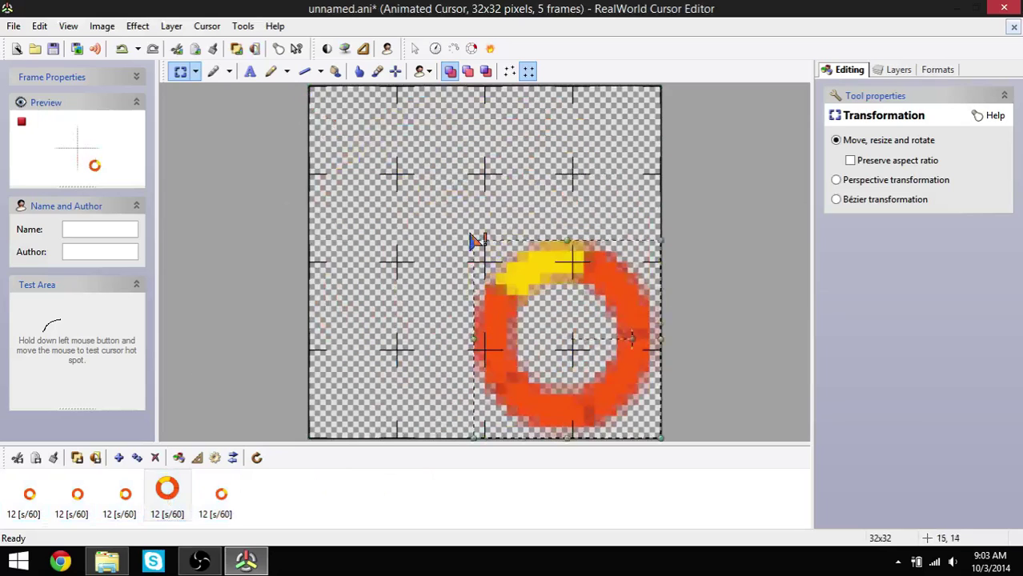
{"action": "key", "text": "Return"}
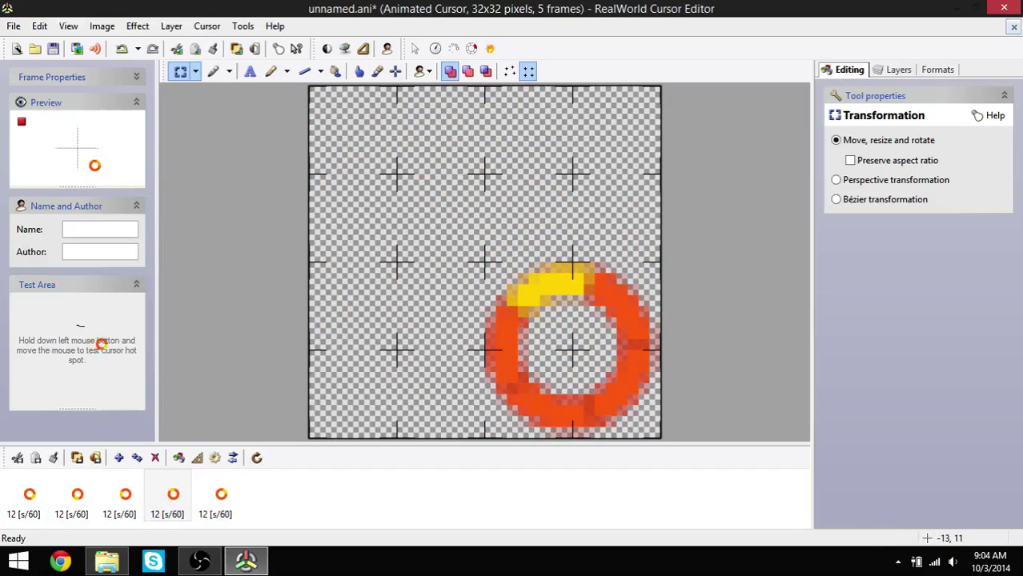
{"action": "left_click_drag", "start_coordinate": [121, 340], "coordinate": [60, 346]}
{"action": "left_click", "coordinate": [416, 49]}
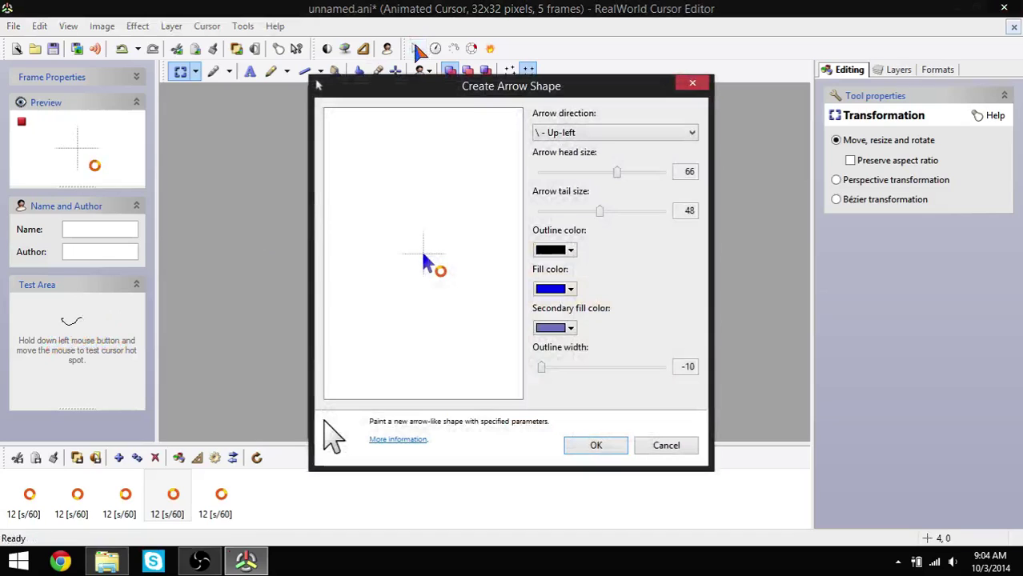
{"action": "left_click", "coordinate": [570, 289]}
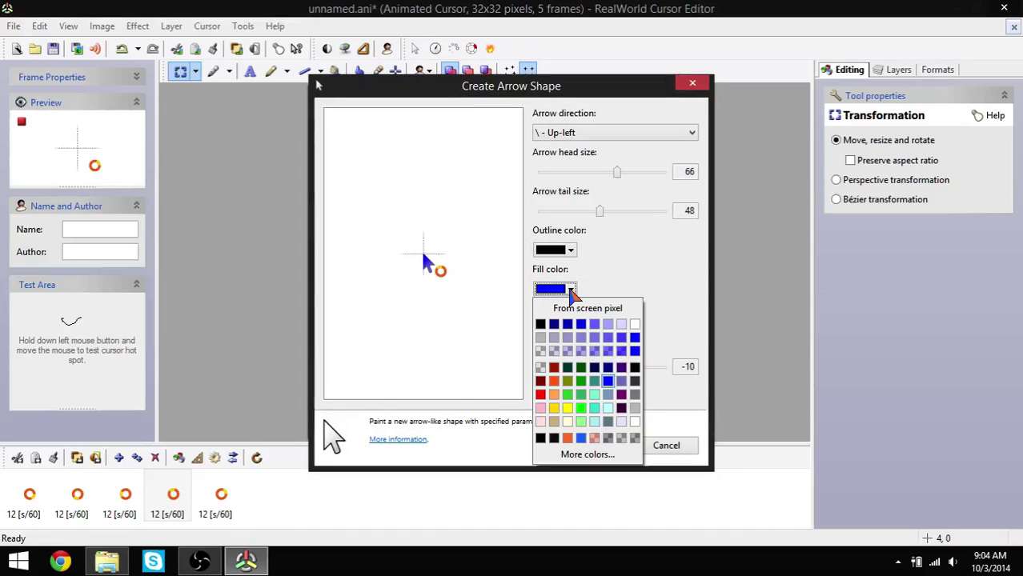
{"action": "left_click", "coordinate": [553, 369]}
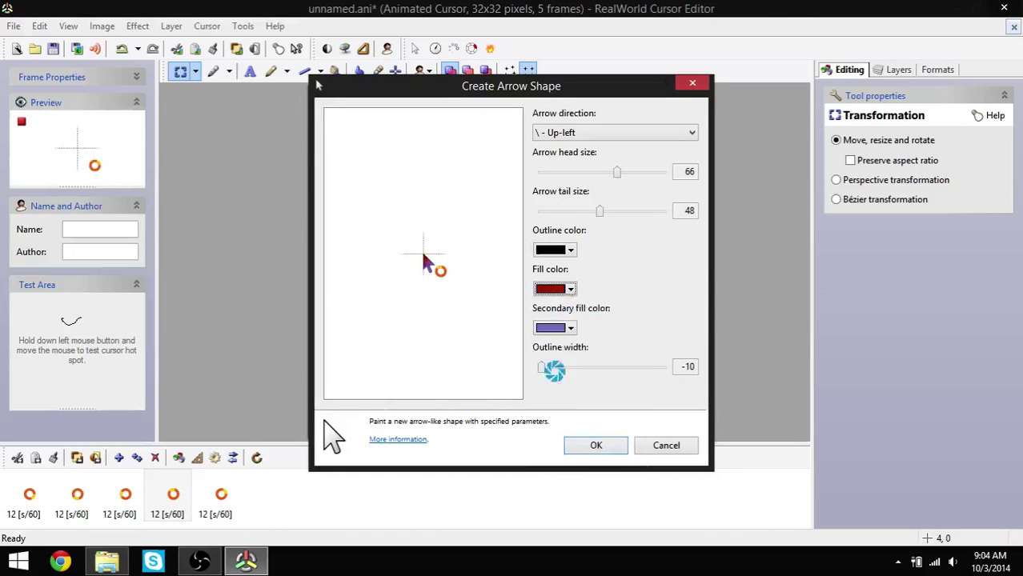
{"action": "left_click", "coordinate": [570, 328]}
{"action": "left_click", "coordinate": [556, 417]}
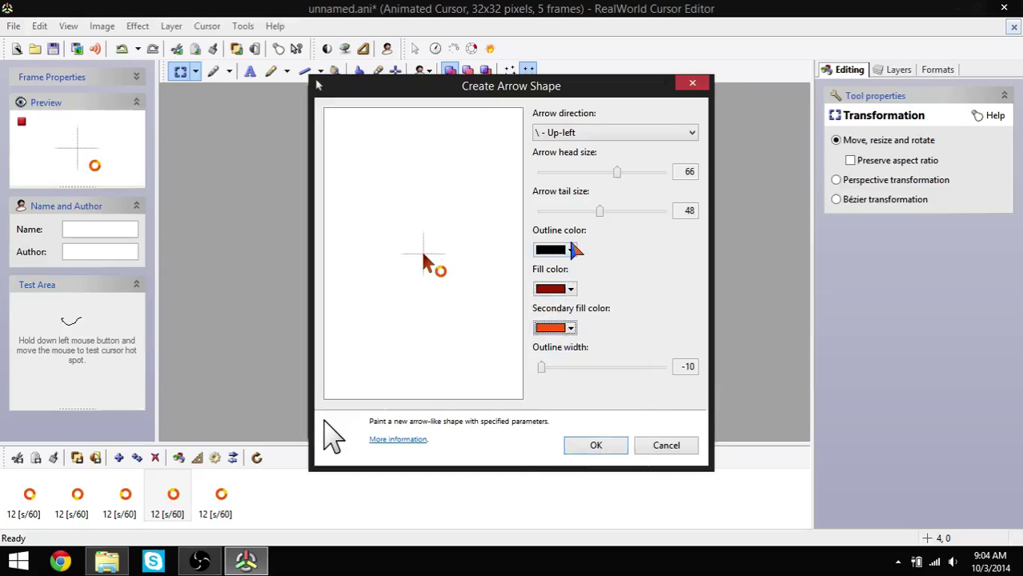
{"action": "left_click", "coordinate": [571, 289]}
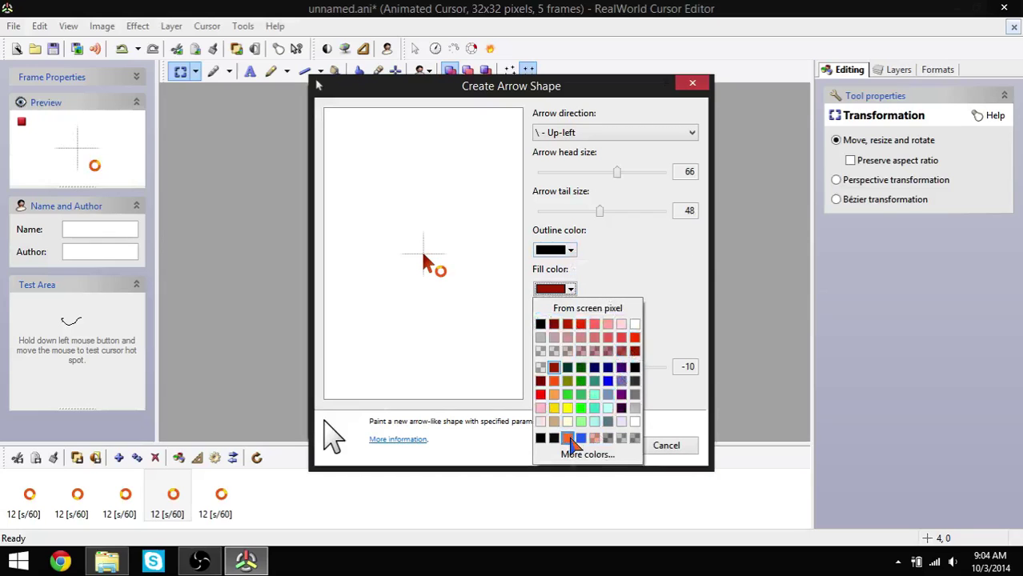
{"action": "left_click", "coordinate": [616, 282]}
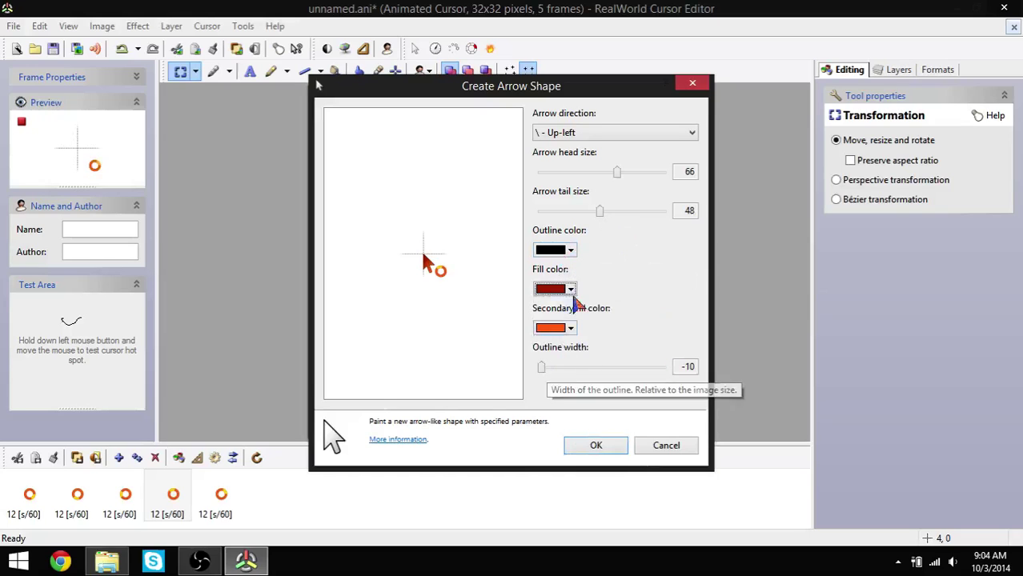
{"action": "left_click", "coordinate": [571, 250]}
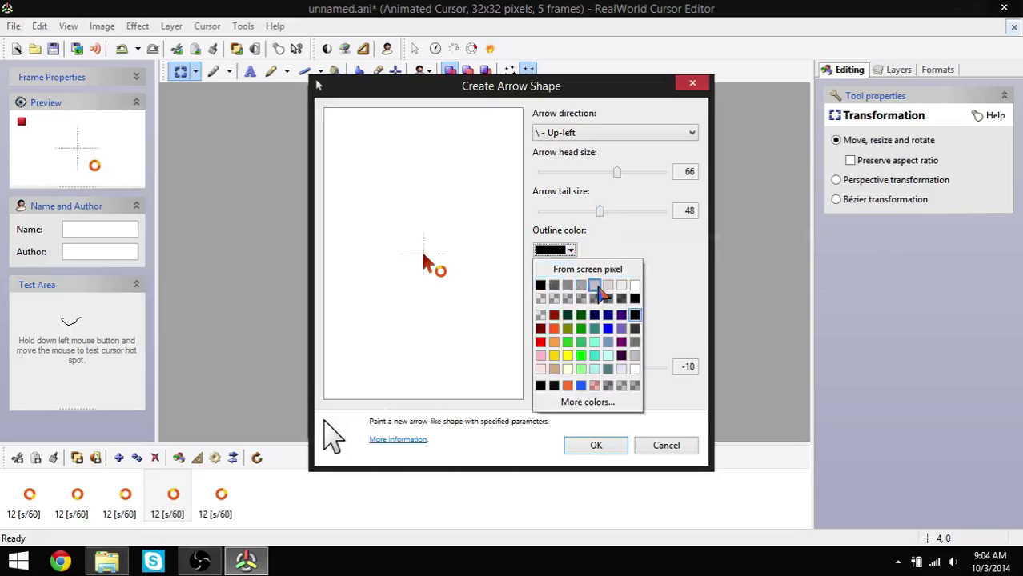
{"action": "left_click", "coordinate": [540, 299]}
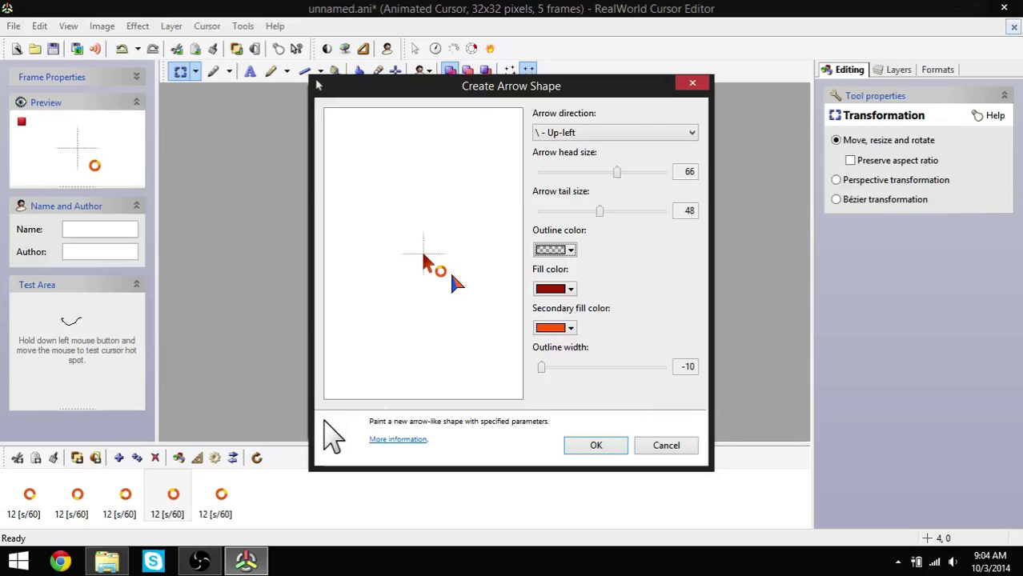
{"action": "left_click", "coordinate": [657, 447]}
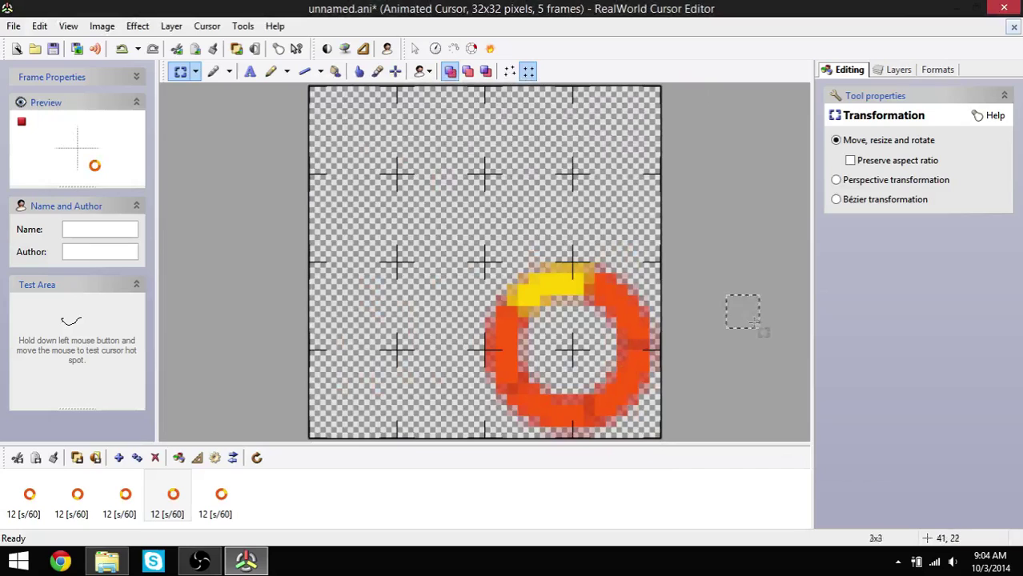
{"action": "left_click", "coordinate": [489, 49]}
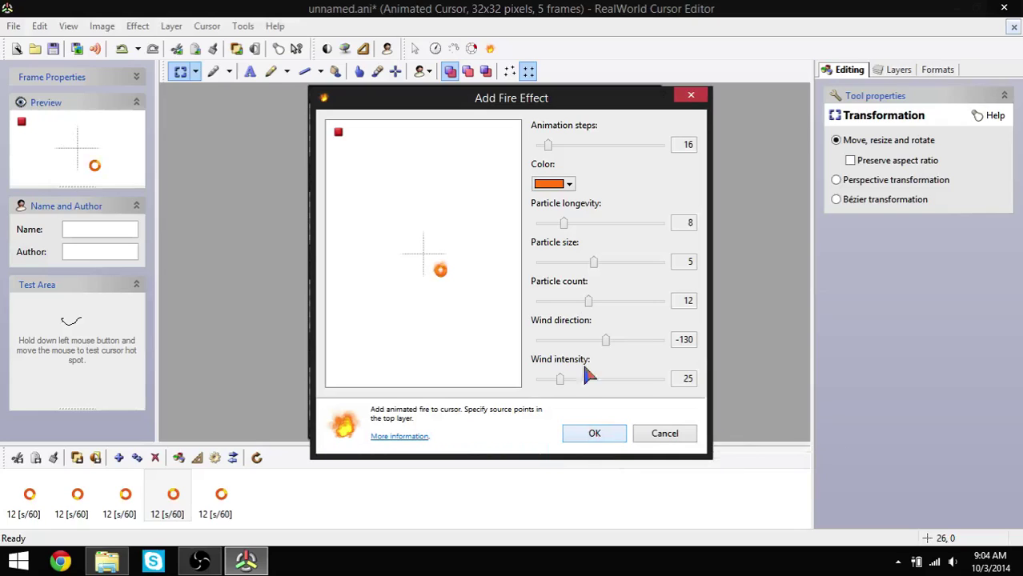
{"action": "left_click_drag", "start_coordinate": [548, 144], "coordinate": [669, 143]}
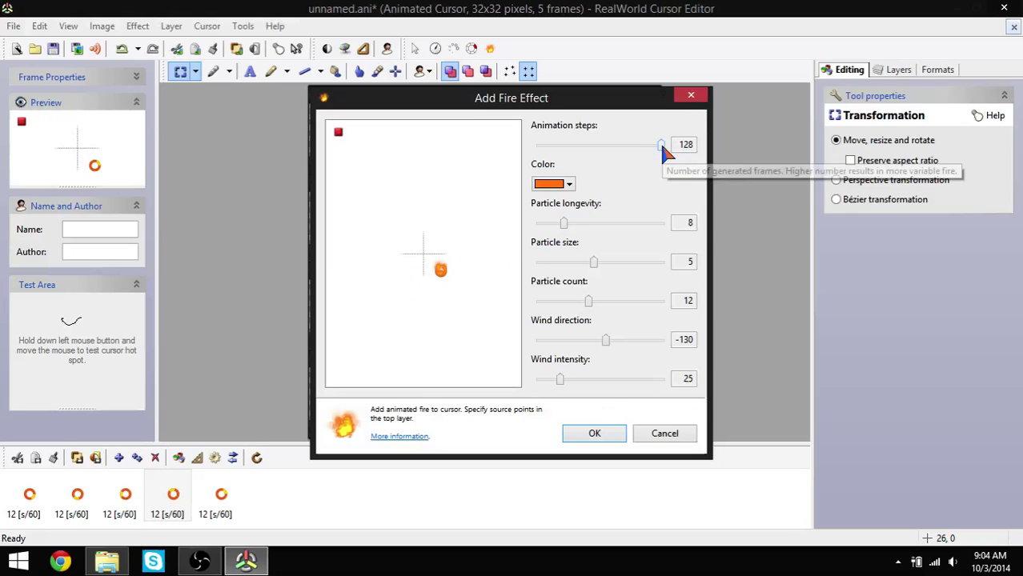
{"action": "left_click_drag", "start_coordinate": [673, 144], "coordinate": [708, 146]}
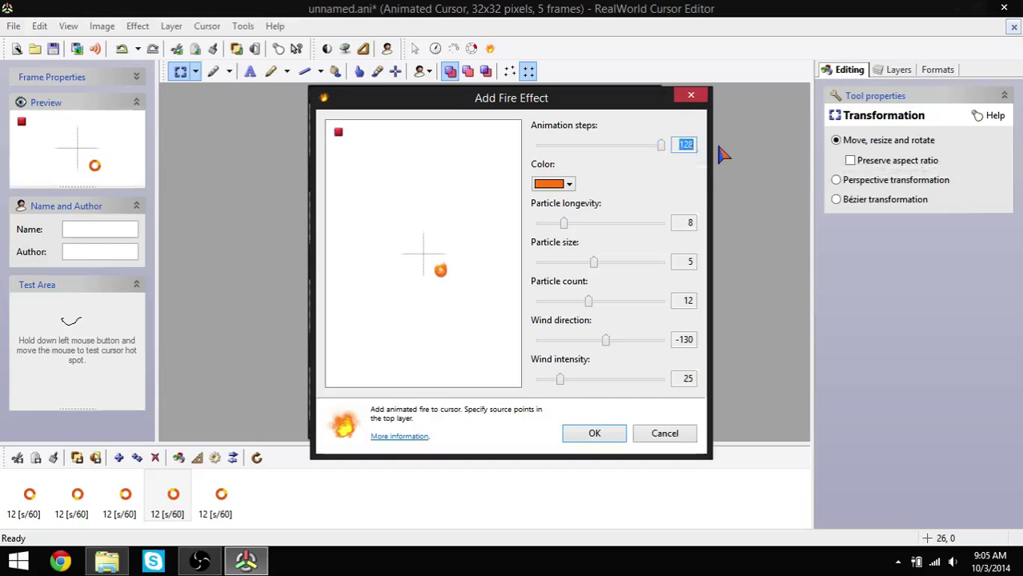
{"action": "left_click", "coordinate": [661, 147]}
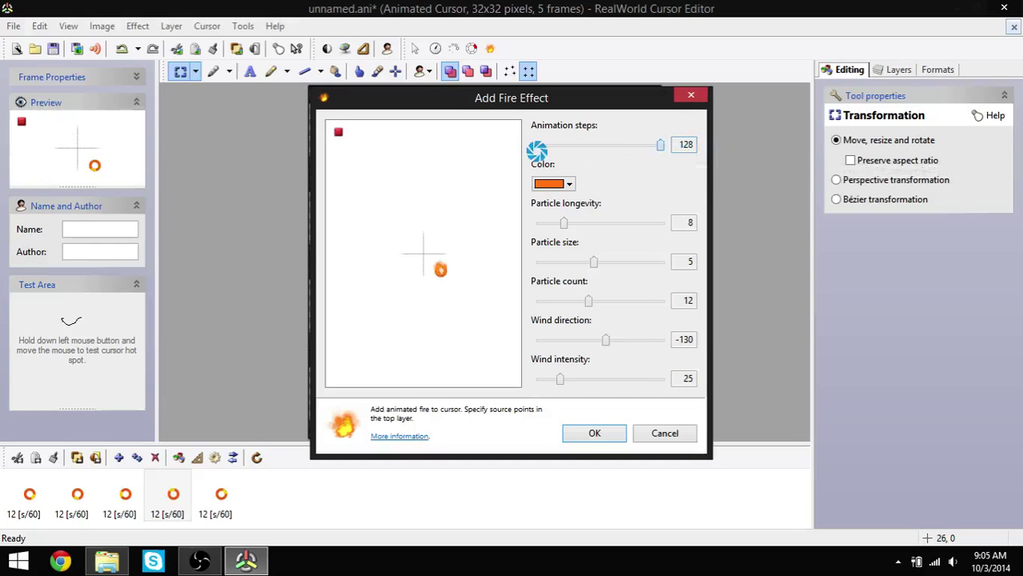
{"action": "key", "text": "Home"}
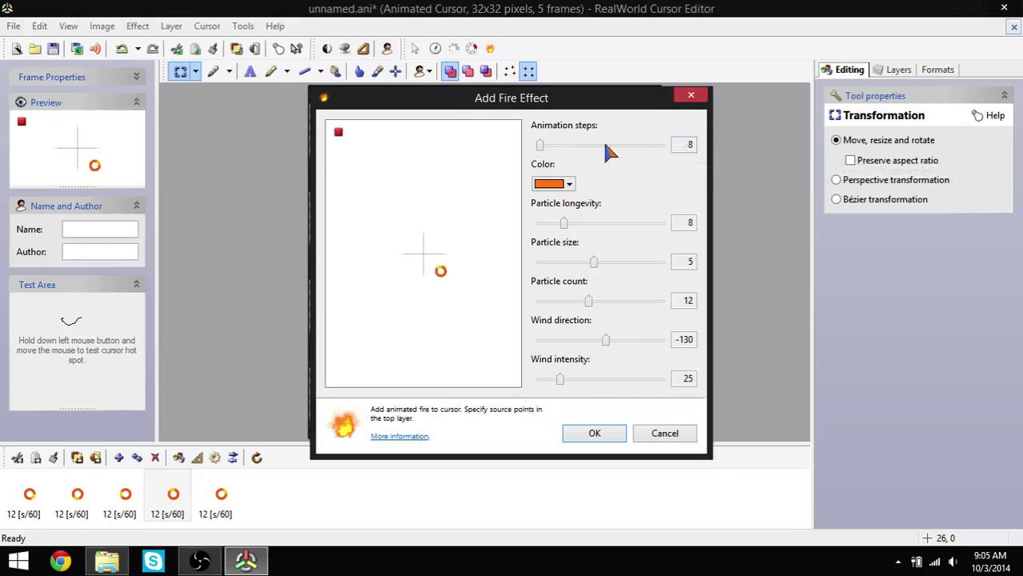
{"action": "key", "text": "Right"}
{"action": "key", "text": "Right"}
{"action": "left_click", "coordinate": [664, 433]}
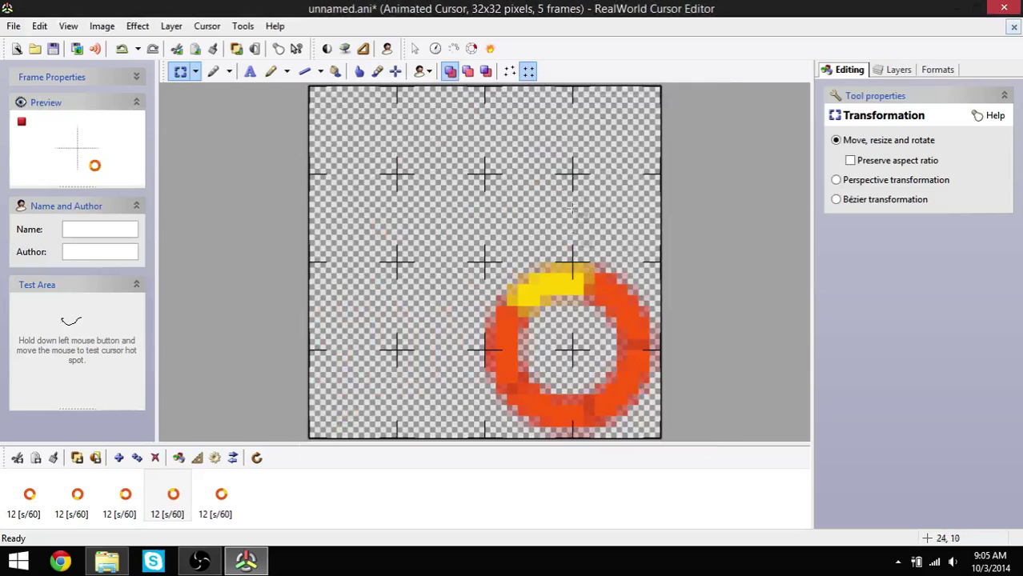
Paint an up-left arrow with orange-red fill and yellow secondary fill onto frame 4.
{"action": "left_click", "coordinate": [415, 49]}
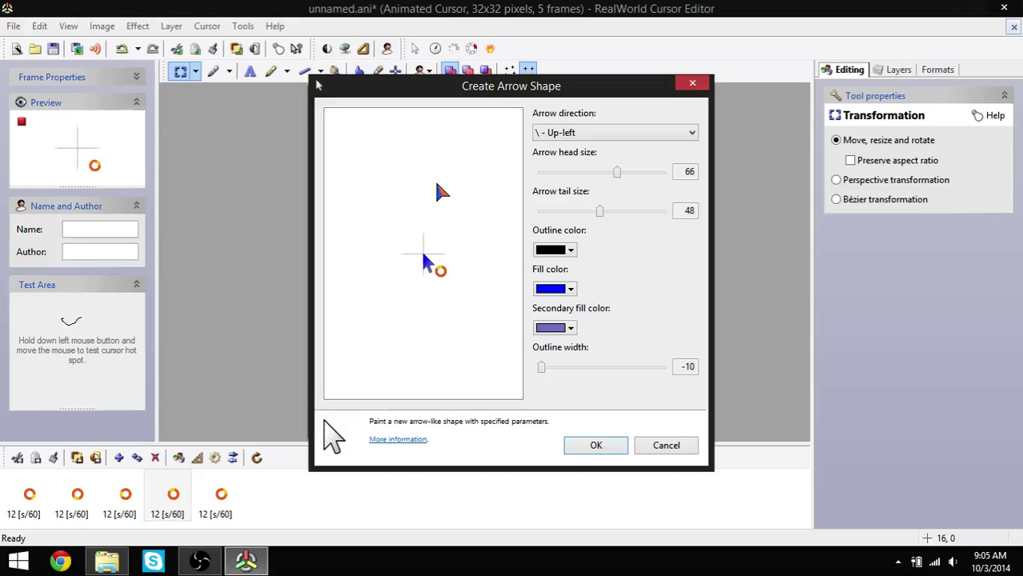
{"action": "left_click", "coordinate": [571, 289]}
{"action": "left_click", "coordinate": [554, 381]}
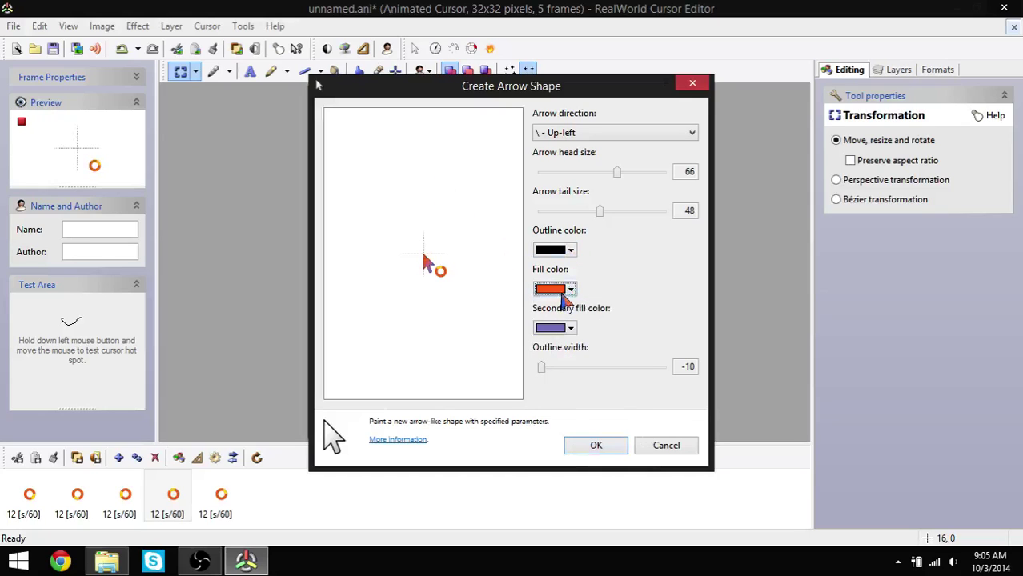
{"action": "left_click", "coordinate": [571, 328]}
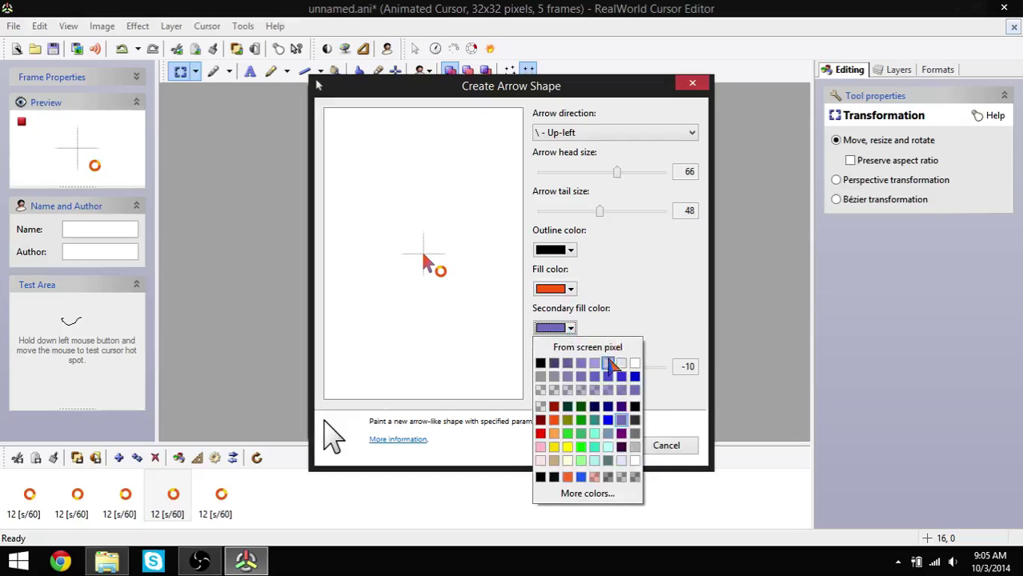
{"action": "left_click", "coordinate": [566, 450]}
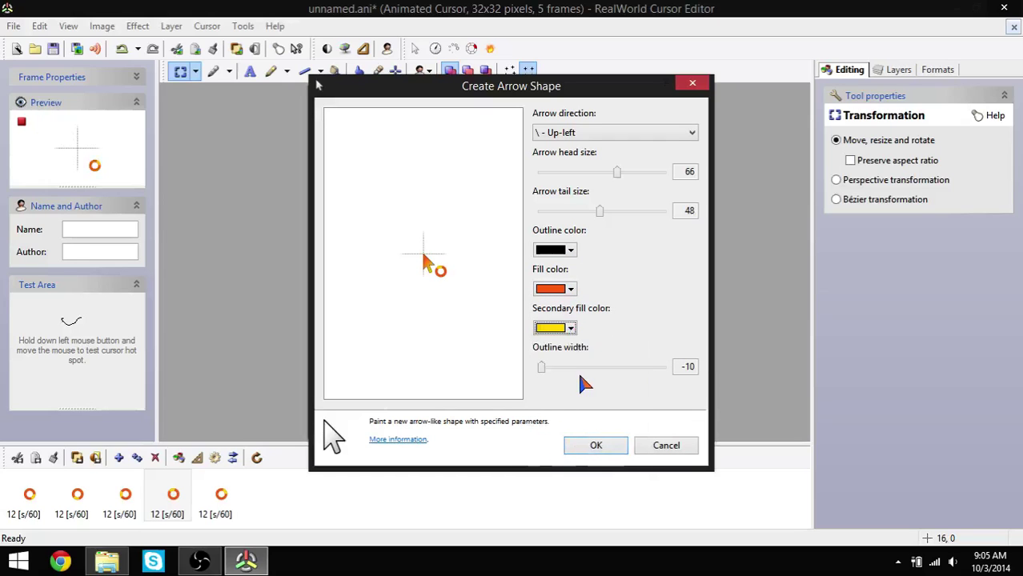
{"action": "left_click", "coordinate": [622, 449]}
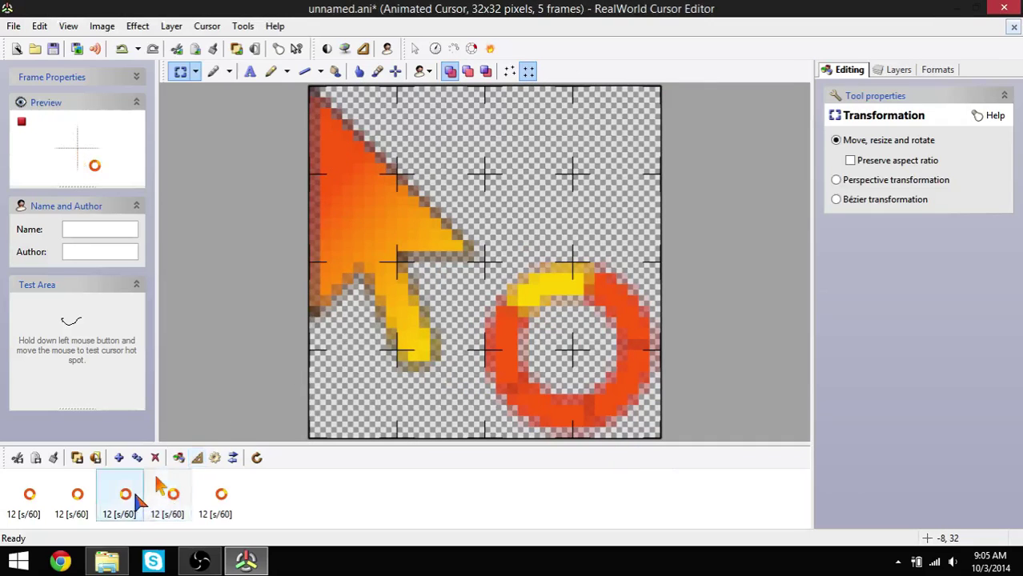
Review frames 1–3, then select the arrow region on frame 4's left side.
{"action": "left_click", "coordinate": [128, 497]}
{"action": "left_click", "coordinate": [76, 500]}
{"action": "left_click", "coordinate": [32, 497]}
{"action": "left_click", "coordinate": [164, 490]}
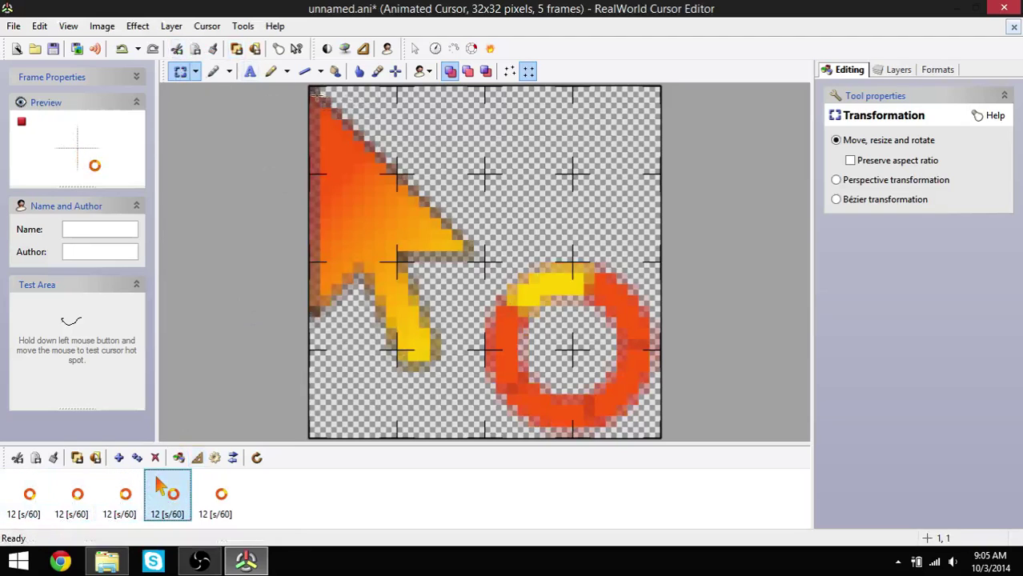
{"action": "left_click", "coordinate": [316, 95]}
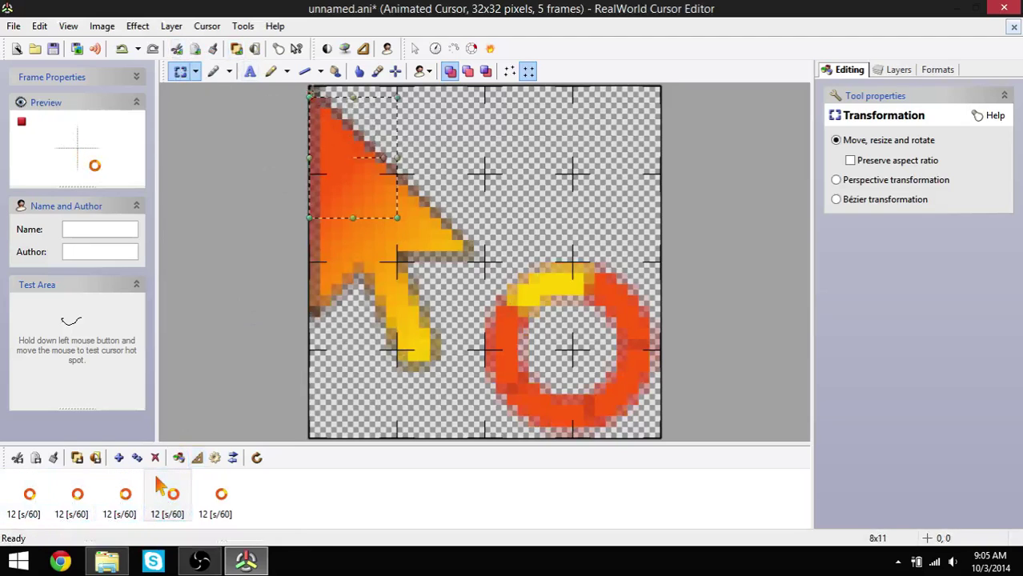
{"action": "left_click_drag", "start_coordinate": [314, 93], "coordinate": [483, 439]}
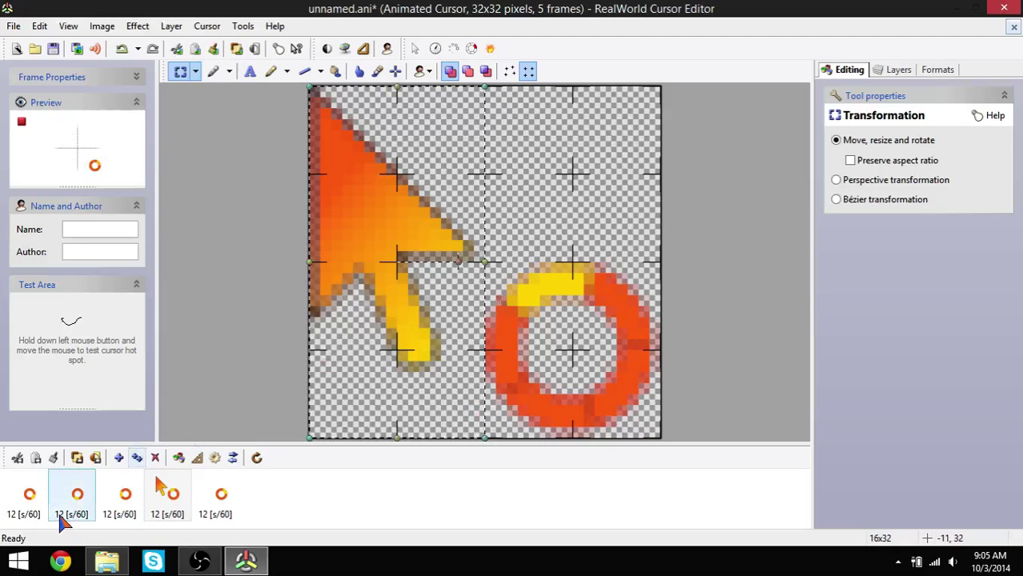
Paste the arrow into frames 1, 2, 3 and 5 and commit it.
{"action": "left_click", "coordinate": [25, 500]}
{"action": "key", "text": "ctrl+v"}
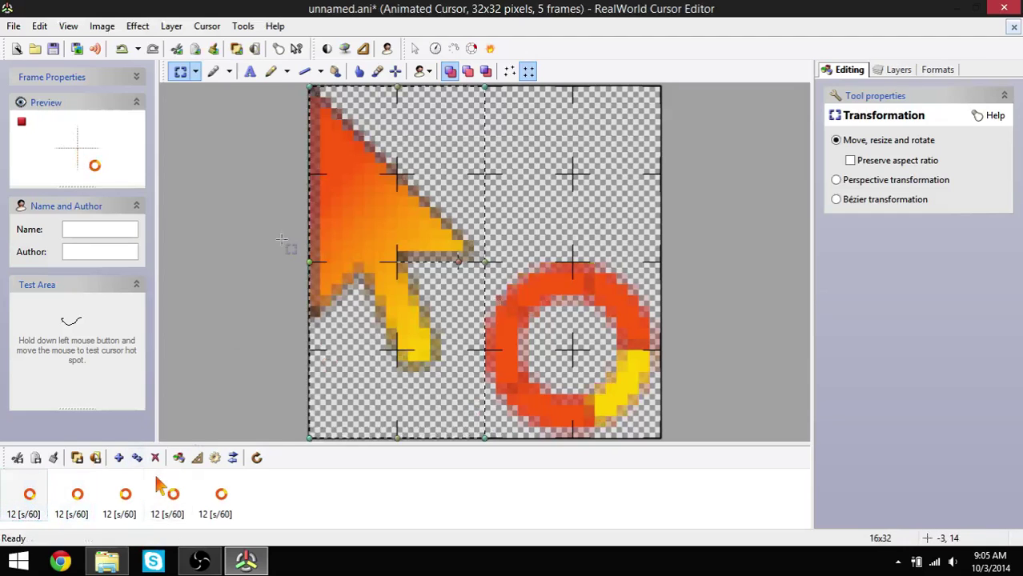
{"action": "left_click", "coordinate": [80, 492]}
{"action": "key", "text": "ctrl+v"}
{"action": "left_click", "coordinate": [118, 492]}
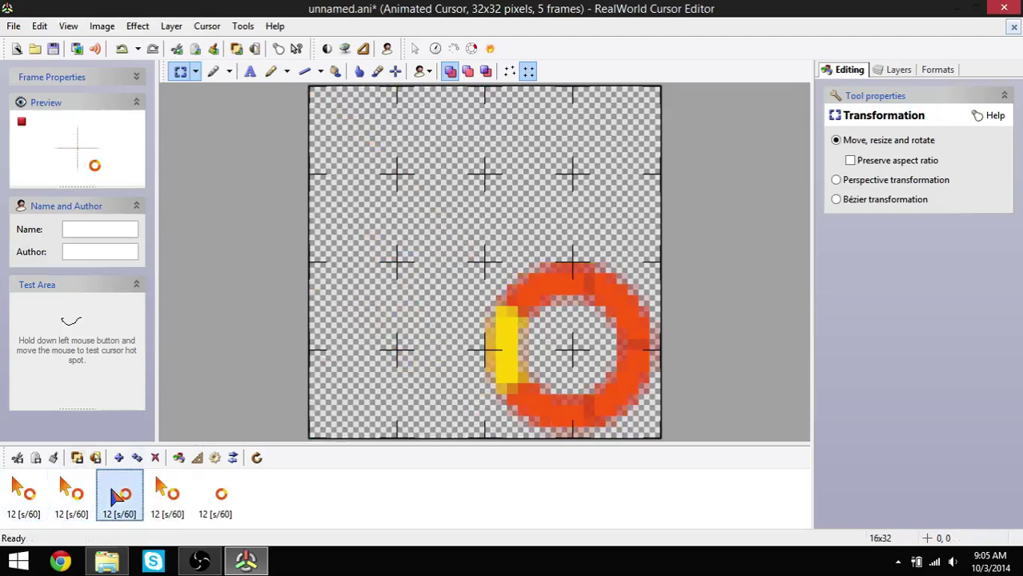
{"action": "key", "text": "ctrl+v"}
{"action": "left_click", "coordinate": [218, 495]}
{"action": "key", "text": "ctrl+v"}
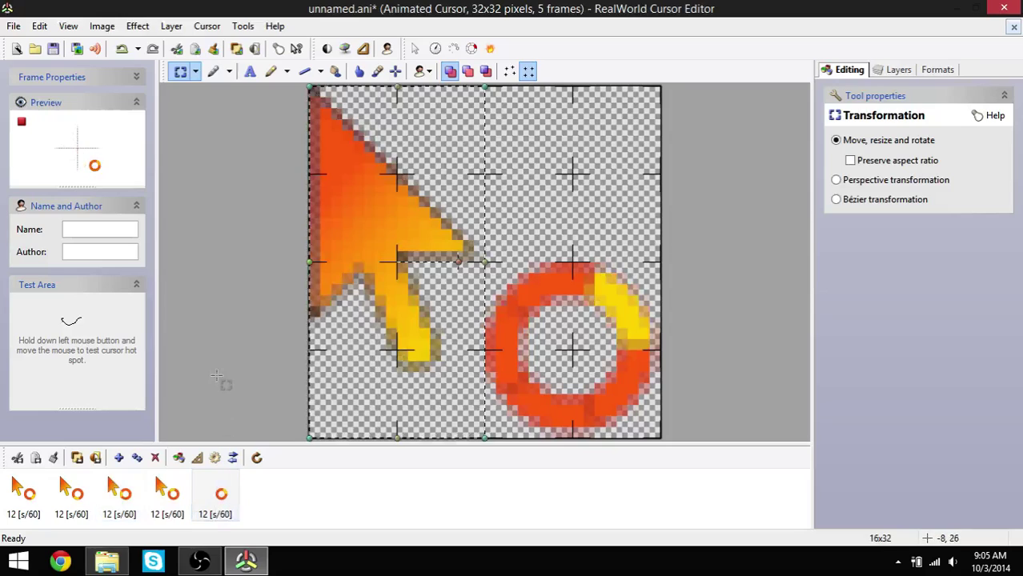
{"action": "left_click", "coordinate": [216, 375]}
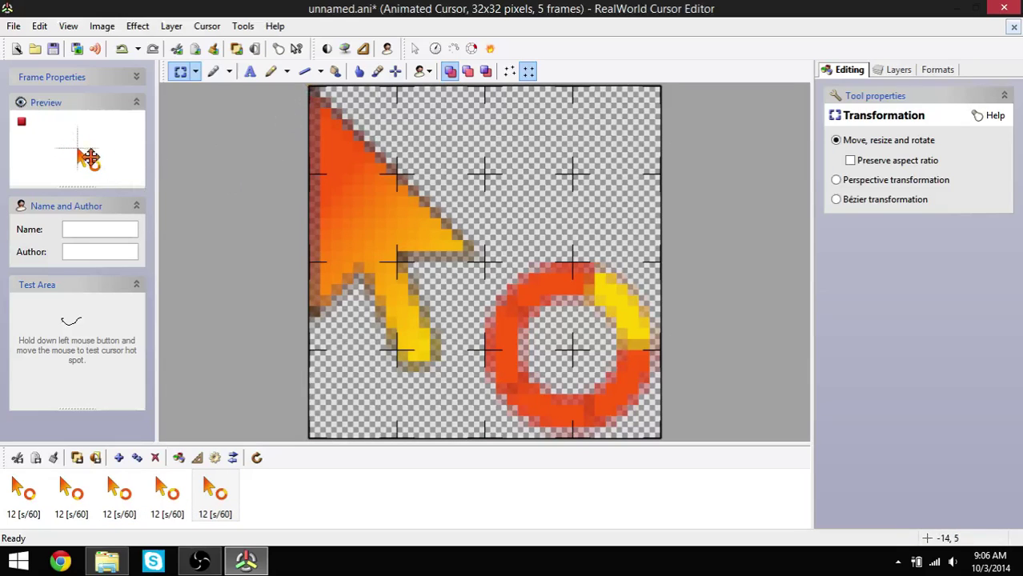
Drag in the Test Area to try the finished arrow-and-ring cursor's hot spot.
{"action": "mouse_move", "coordinate": [53, 316]}
{"action": "left_mouse_down"}
{"action": "mouse_move", "coordinate": [35, 314]}
{"action": "mouse_move", "coordinate": [94, 319]}
{"action": "mouse_move", "coordinate": [52, 320]}
{"action": "mouse_move", "coordinate": [29, 342]}
{"action": "mouse_move", "coordinate": [58, 390]}
{"action": "mouse_move", "coordinate": [95, 375]}
{"action": "mouse_move", "coordinate": [68, 322]}
{"action": "mouse_move", "coordinate": [33, 346]}
{"action": "mouse_move", "coordinate": [88, 346]}
{"action": "mouse_move", "coordinate": [55, 336]}
{"action": "mouse_move", "coordinate": [80, 325]}
{"action": "mouse_move", "coordinate": [120, 330]}
{"action": "left_mouse_up"}
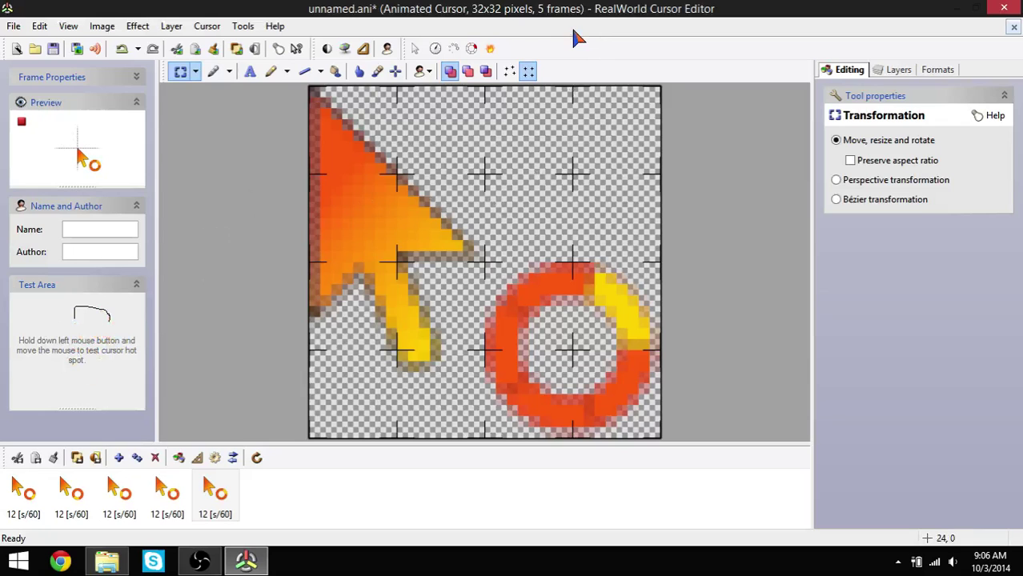
Save the animated cursor via Save as under the name orange_working.ani in the Cursors folder.
{"action": "left_click", "coordinate": [13, 26]}
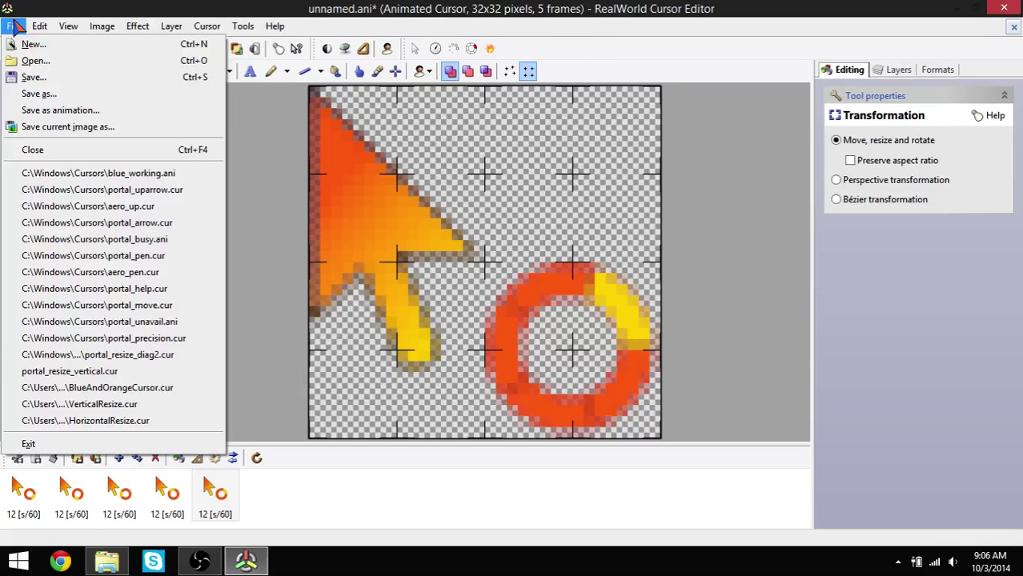
{"action": "left_click", "coordinate": [36, 94]}
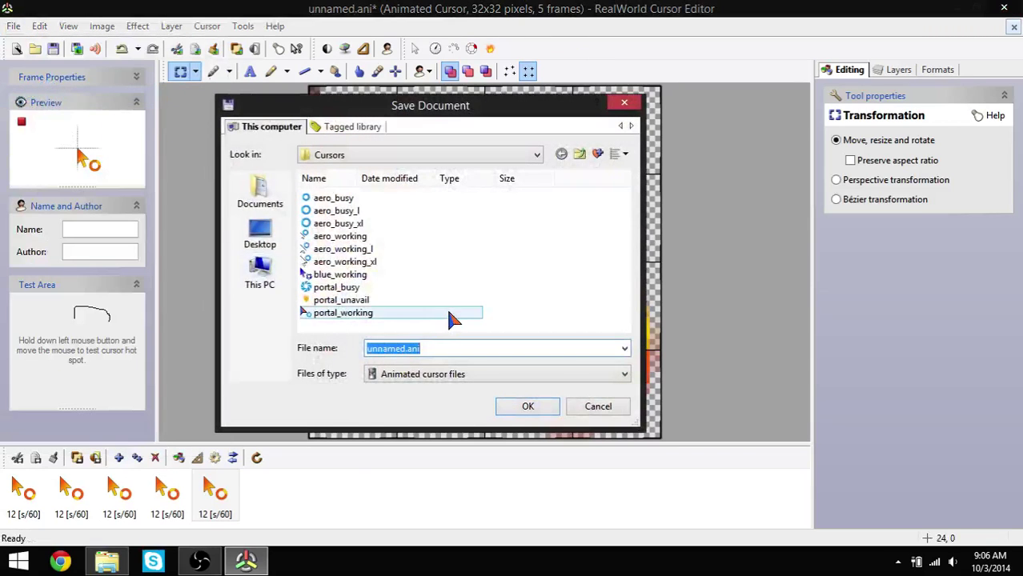
{"action": "type", "text": "orange_workin"}
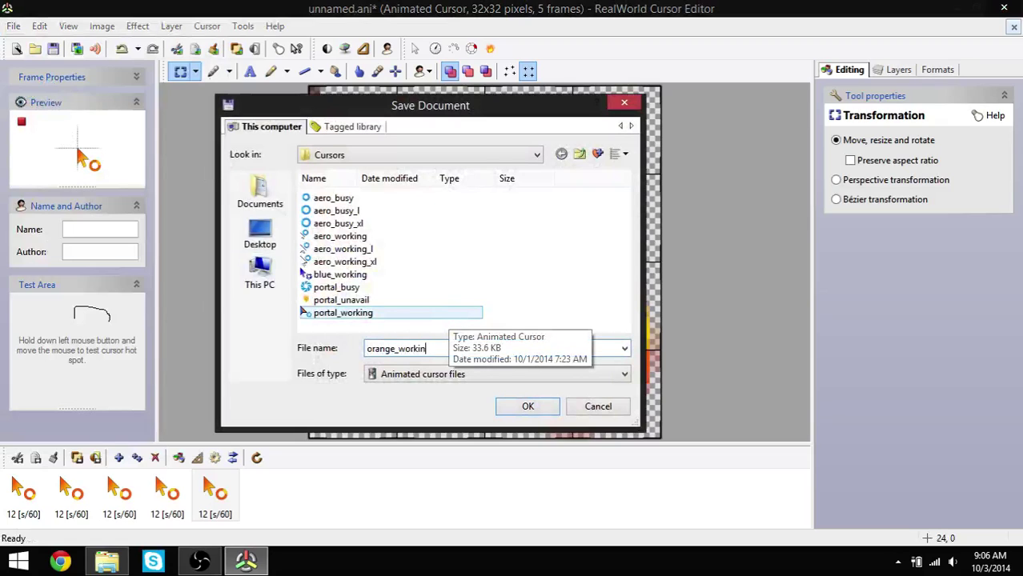
{"action": "type", "text": "g.ani"}
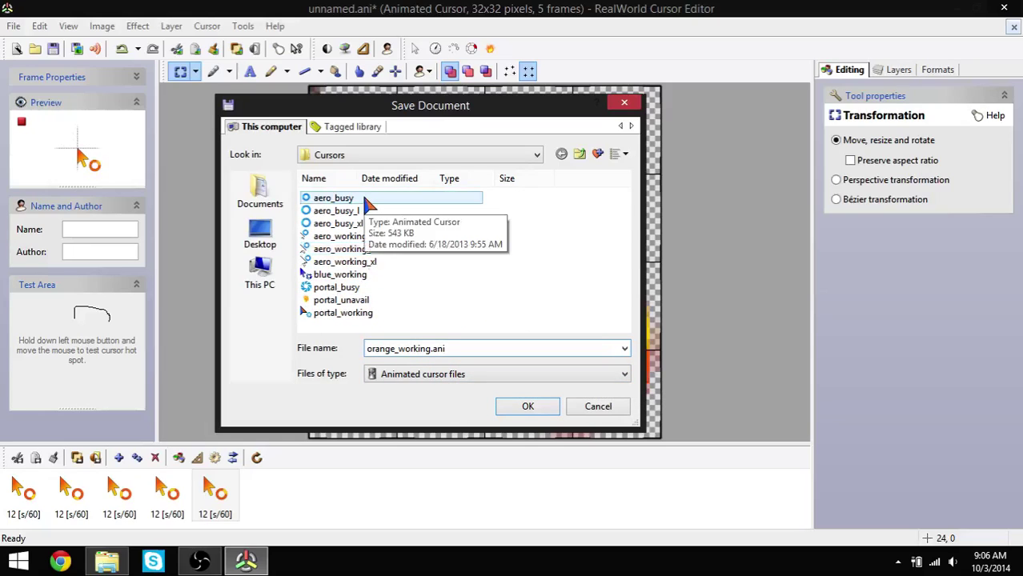
{"action": "left_click", "coordinate": [525, 409]}
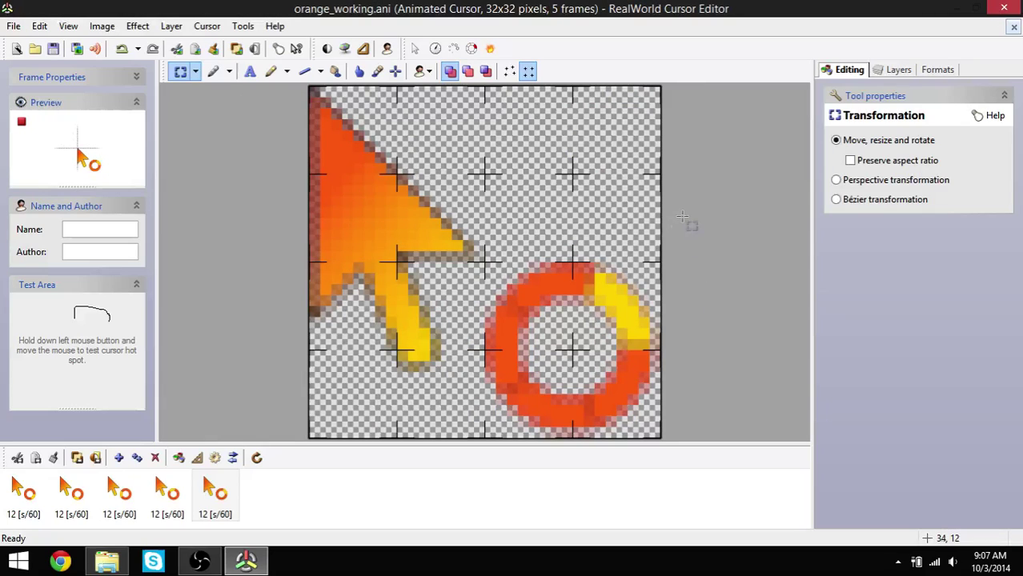
Restart RealWorld Cursor Editor and open its system cursor Customize page.
{"action": "key", "text": "alt+F4"}
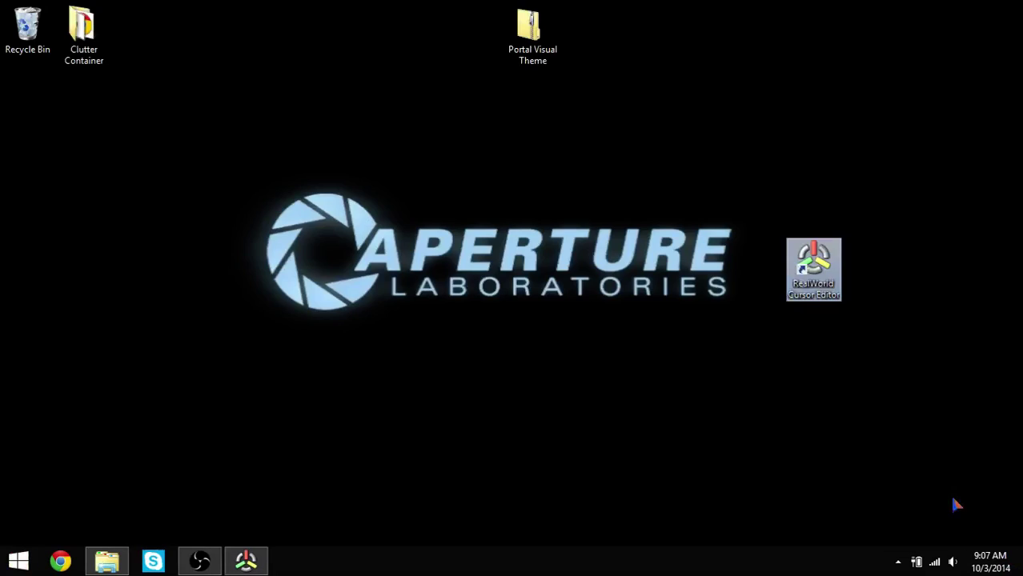
{"action": "double_click", "coordinate": [813, 268]}
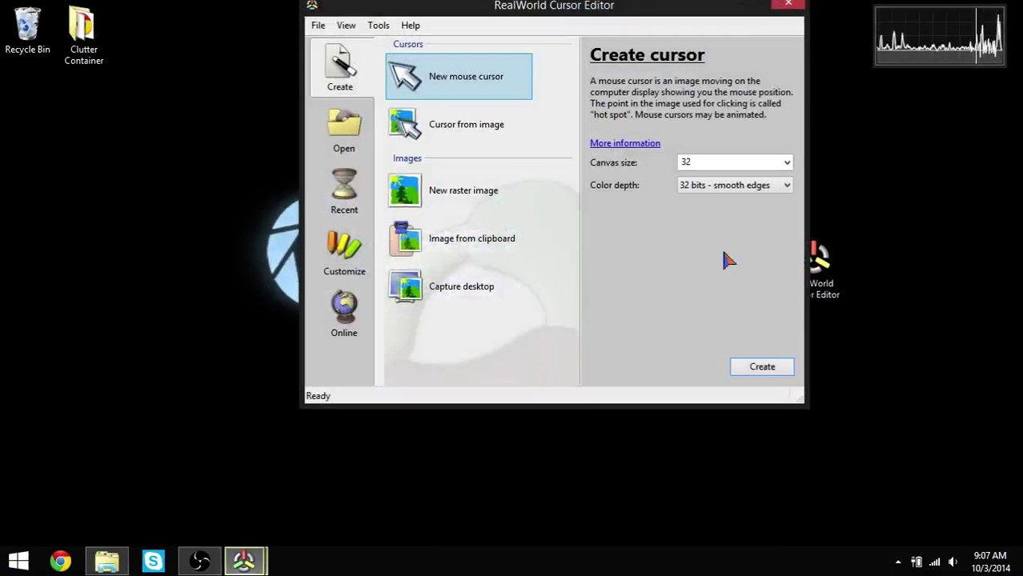
{"action": "left_click", "coordinate": [346, 253]}
{"action": "double_click", "coordinate": [761, 7]}
{"action": "left_click_drag", "start_coordinate": [762, 7], "coordinate": [389, 103]}
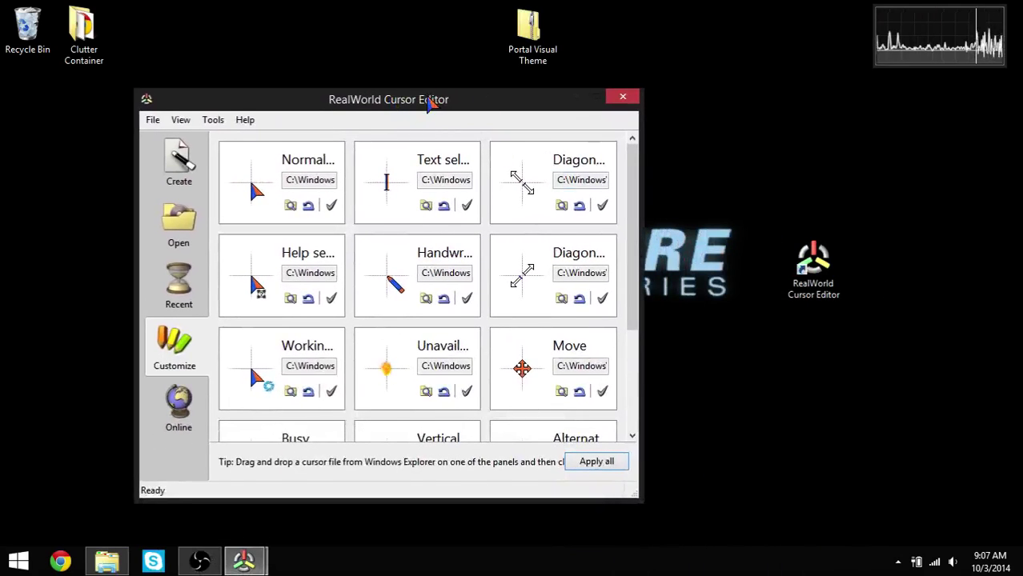
{"action": "double_click", "coordinate": [530, 96]}
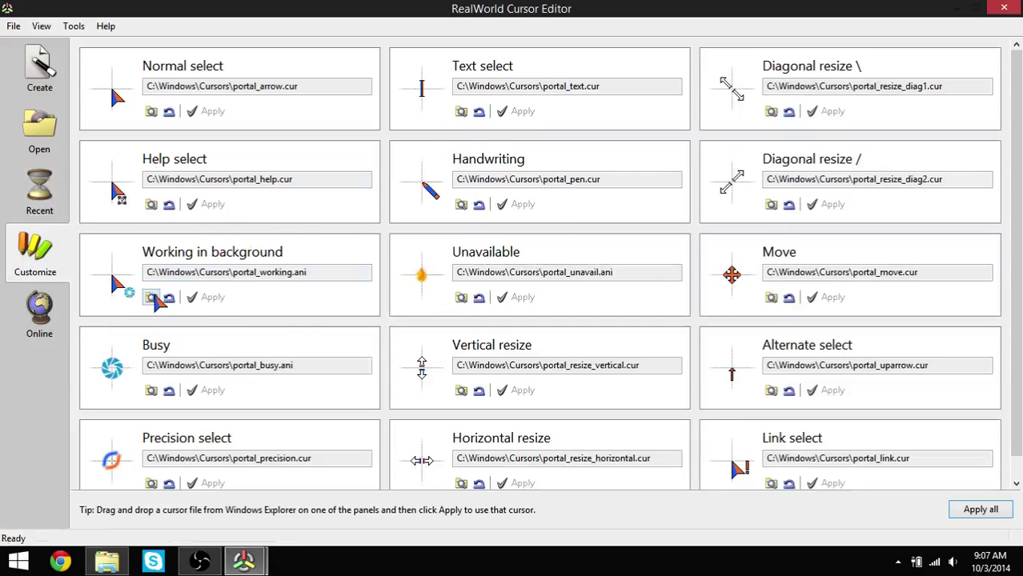
Assign orange_working.ani to Working in background, apply it, and show the desktop.
{"action": "left_click", "coordinate": [155, 293]}
{"action": "double_click", "coordinate": [516, 366]}
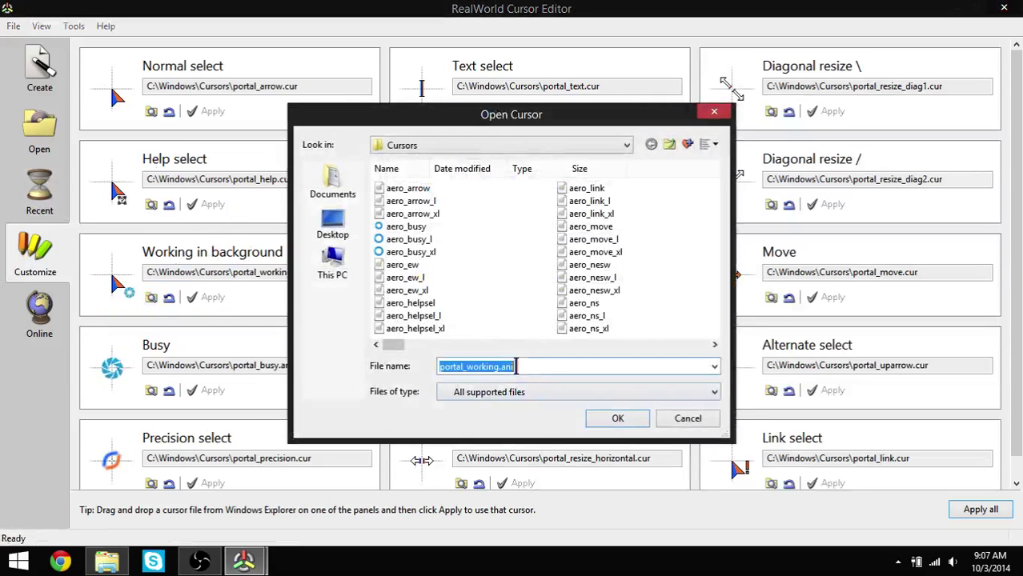
{"action": "type", "text": "o"}
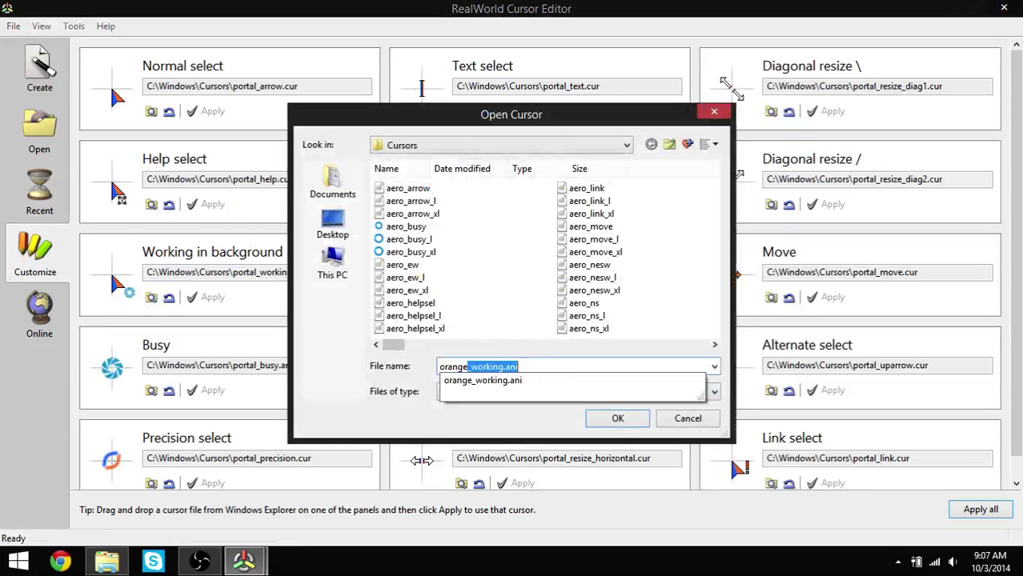
{"action": "key", "text": "Return"}
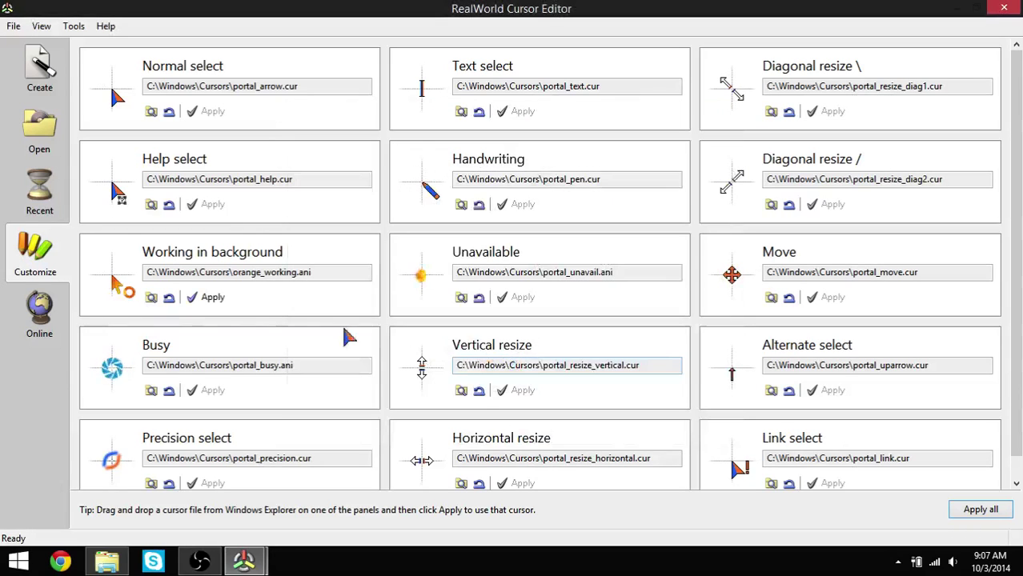
{"action": "left_click", "coordinate": [967, 512]}
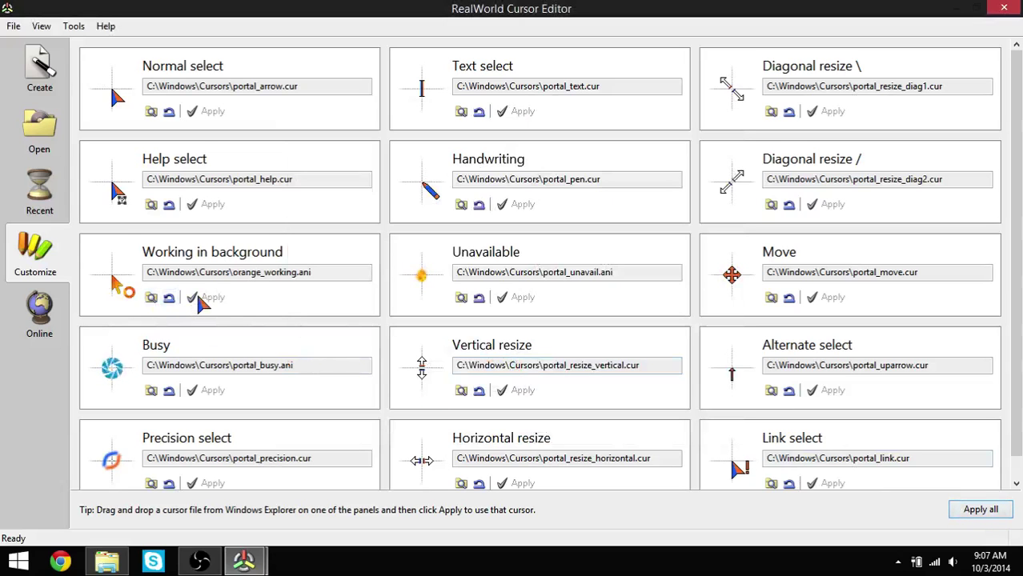
{"action": "key", "text": "super+d"}
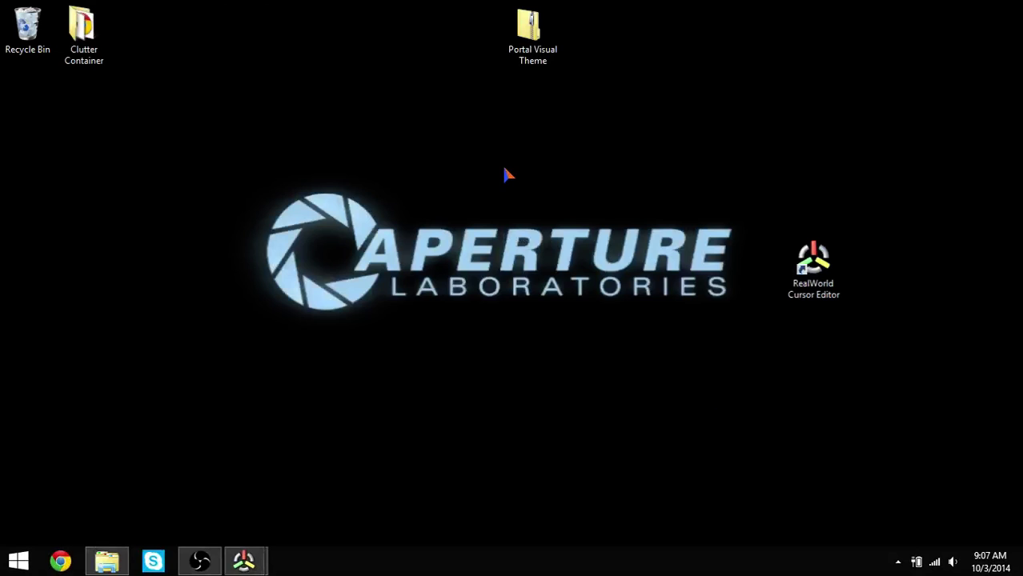
{"action": "left_click", "coordinate": [1016, 565]}
{"action": "left_click", "coordinate": [1007, 566]}
{"action": "double_click", "coordinate": [558, 14]}
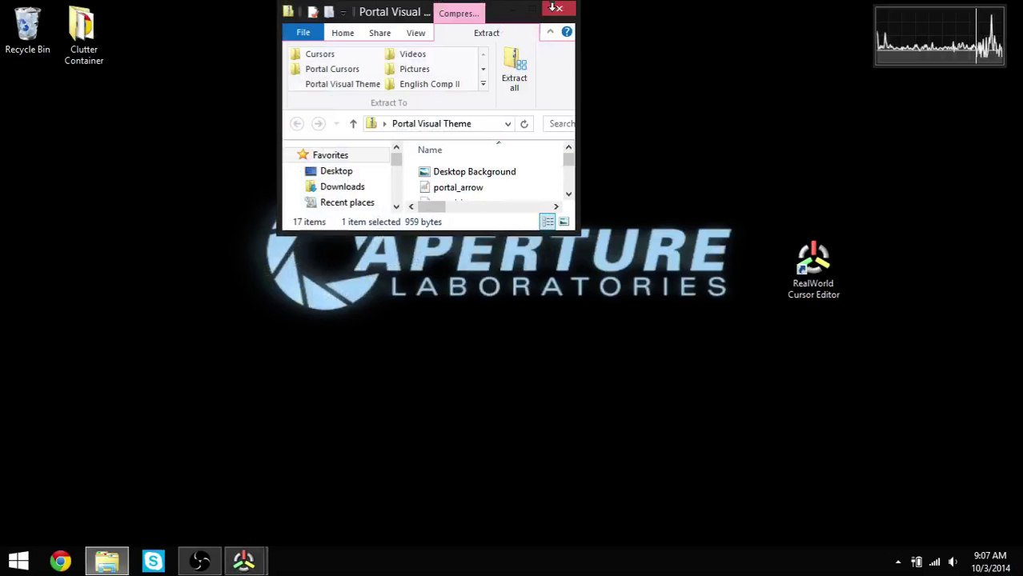
{"action": "left_click", "coordinate": [552, 7]}
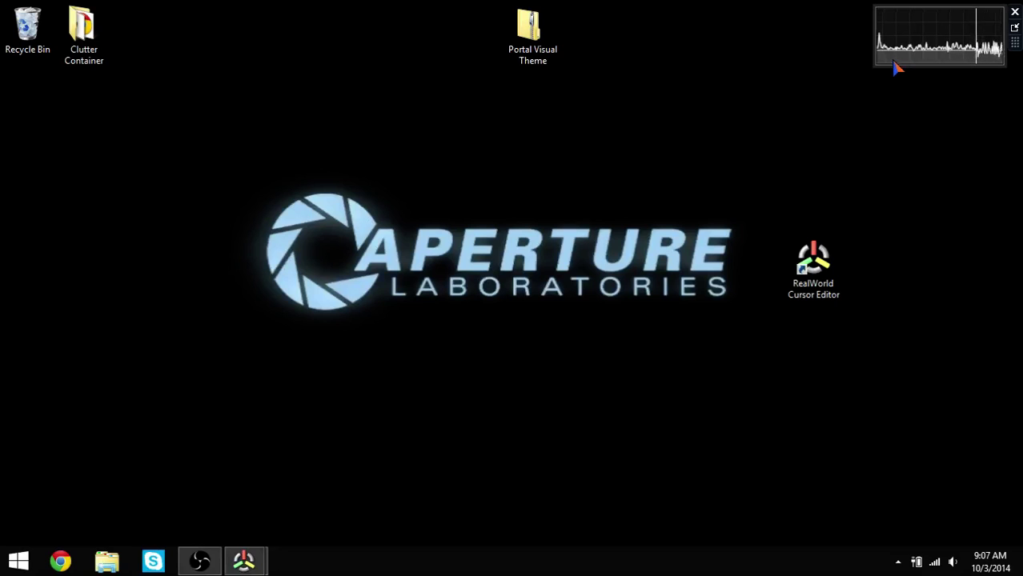
{"action": "key", "text": "ctrl+shift+Escape"}
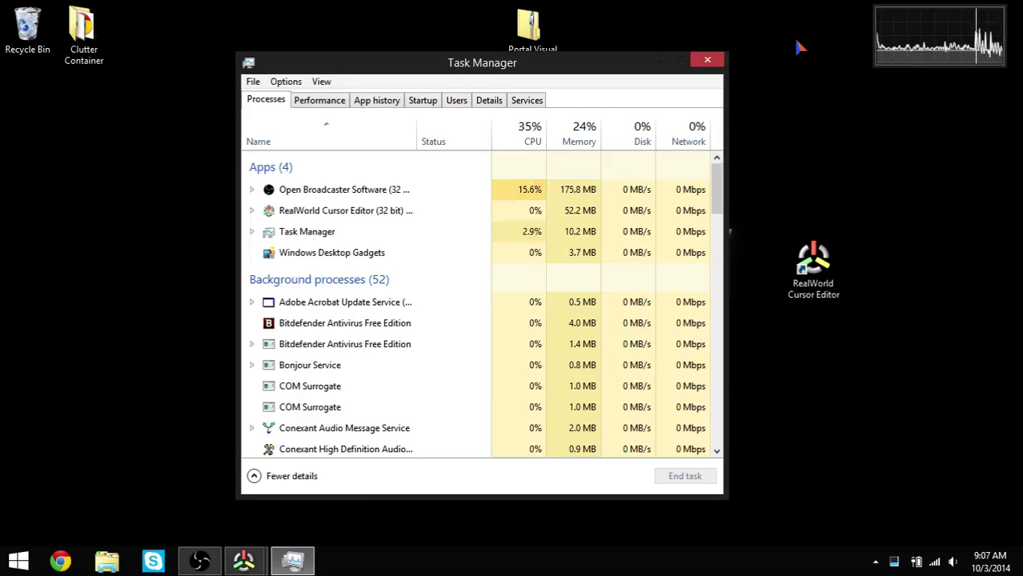
{"action": "left_click", "coordinate": [708, 60]}
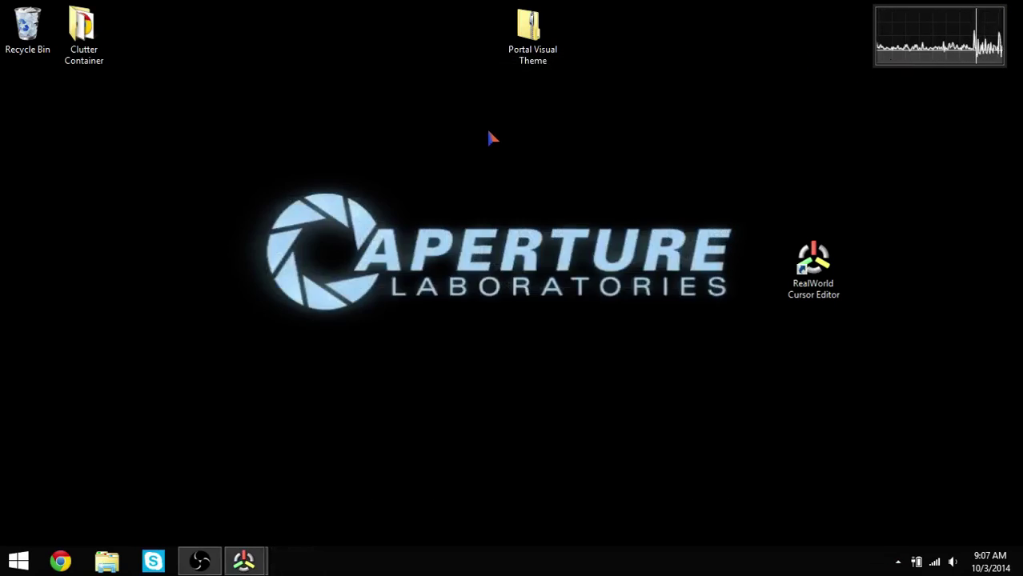
Open Mouse Properties via Personalize and select Working In Background on the Pointers tab.
{"action": "right_click", "coordinate": [455, 164]}
{"action": "left_click", "coordinate": [532, 391]}
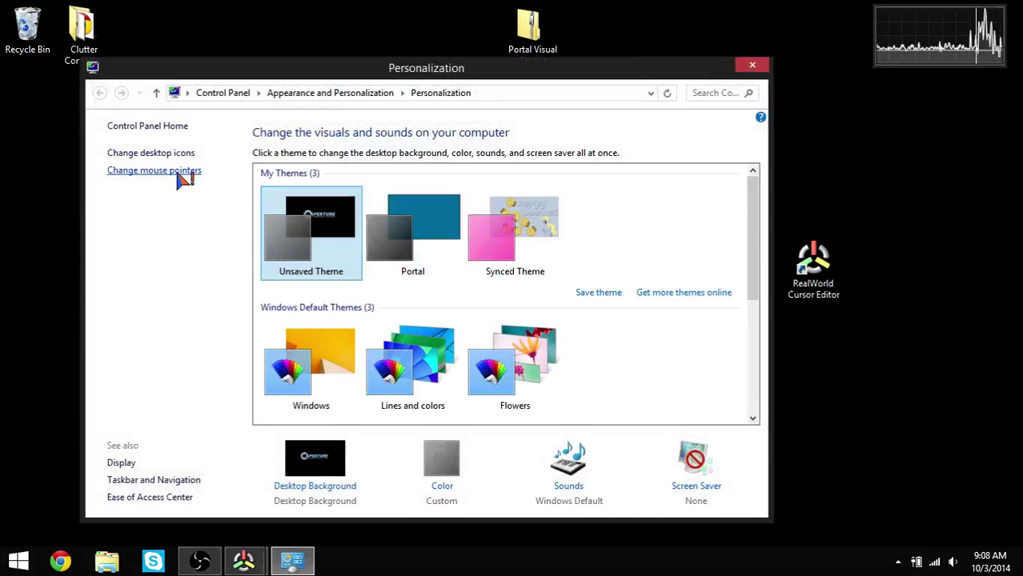
{"action": "left_click", "coordinate": [179, 176]}
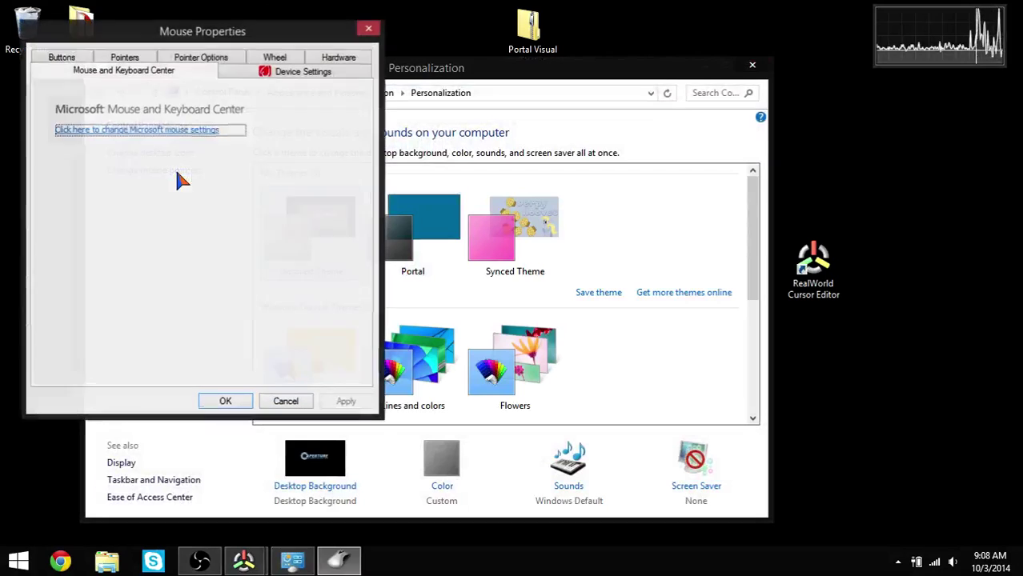
{"action": "left_click", "coordinate": [130, 60]}
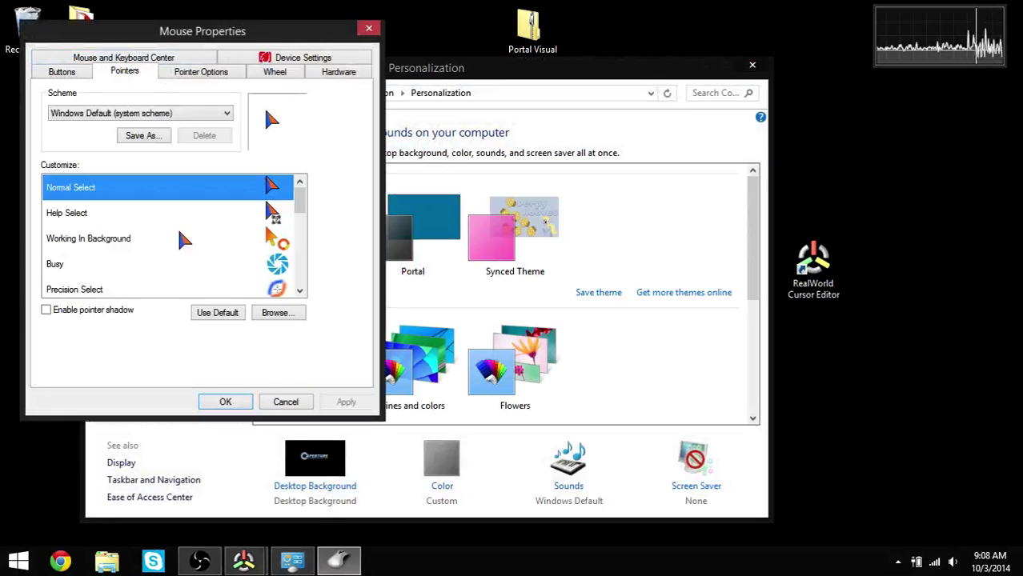
{"action": "left_click", "coordinate": [121, 241]}
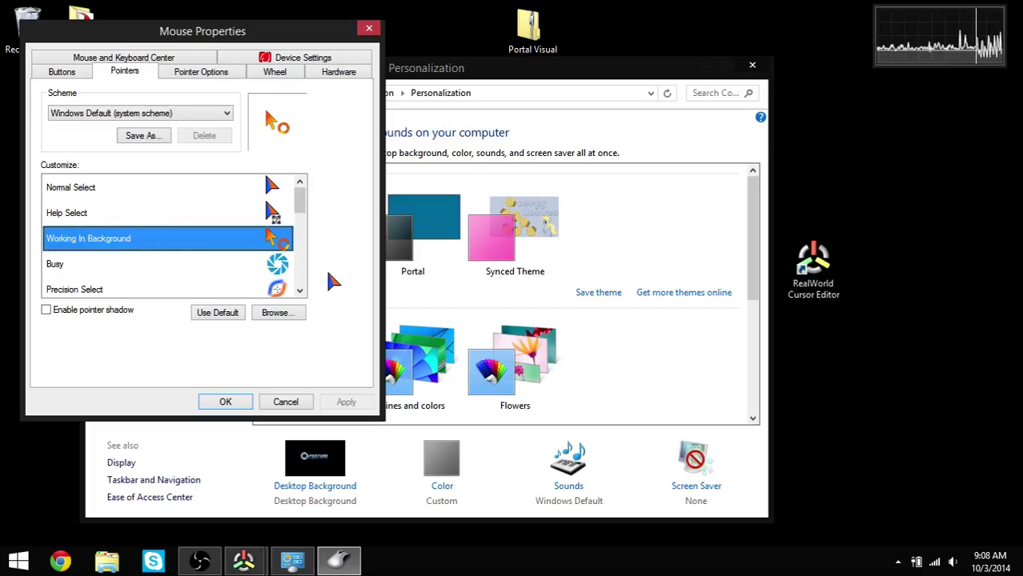
Browse to portal_working.ani and assign it to the Working In Background pointer.
{"action": "left_click", "coordinate": [282, 313]}
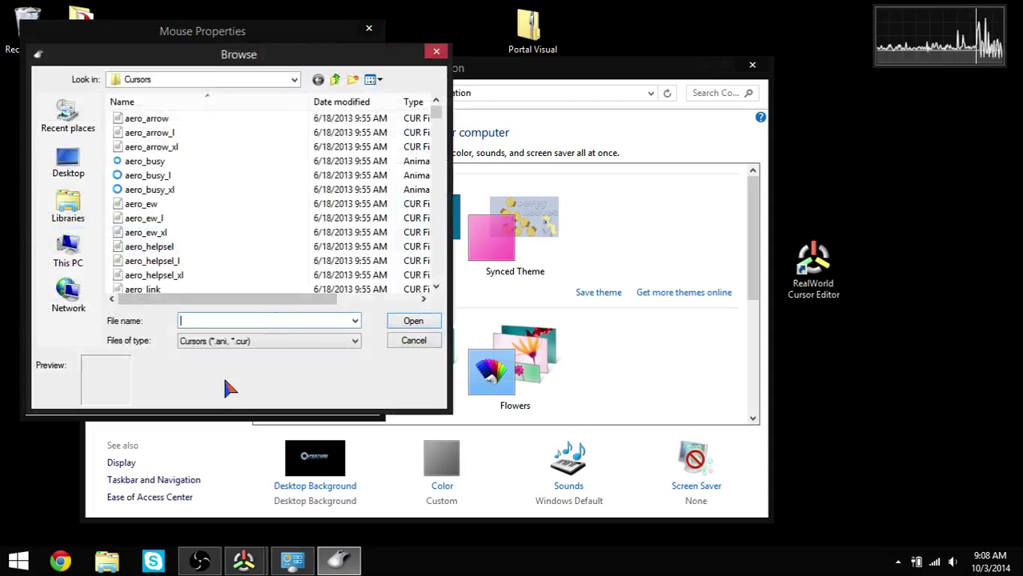
{"action": "type", "text": "porta"}
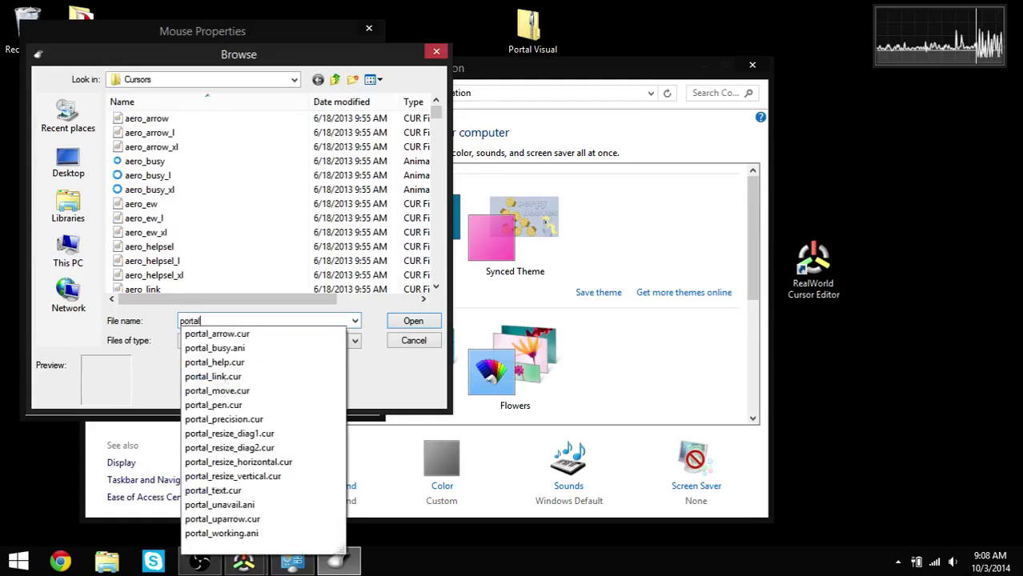
{"action": "type", "text": "l_wor"}
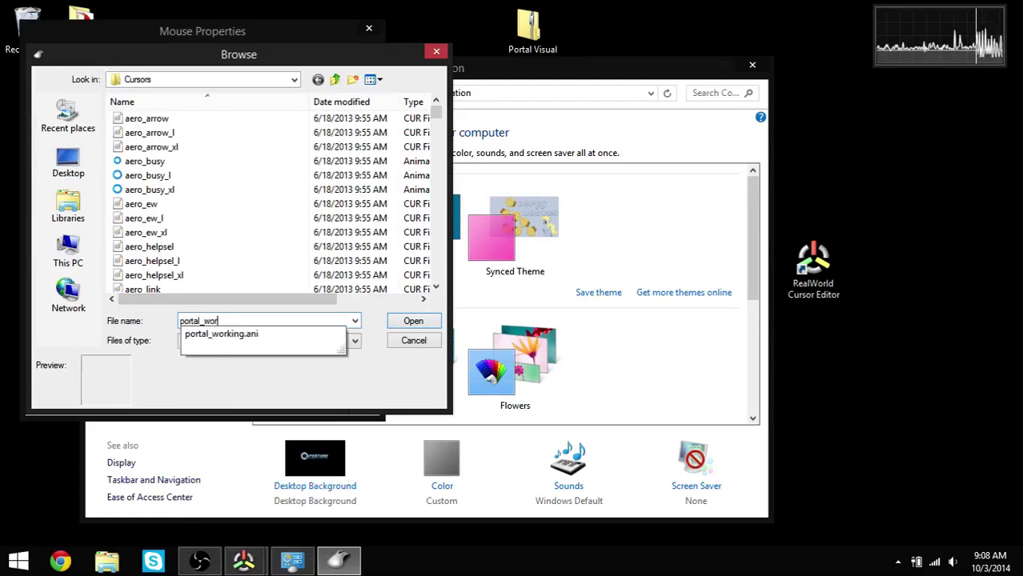
{"action": "key", "text": "Return"}
{"action": "key", "text": "Return"}
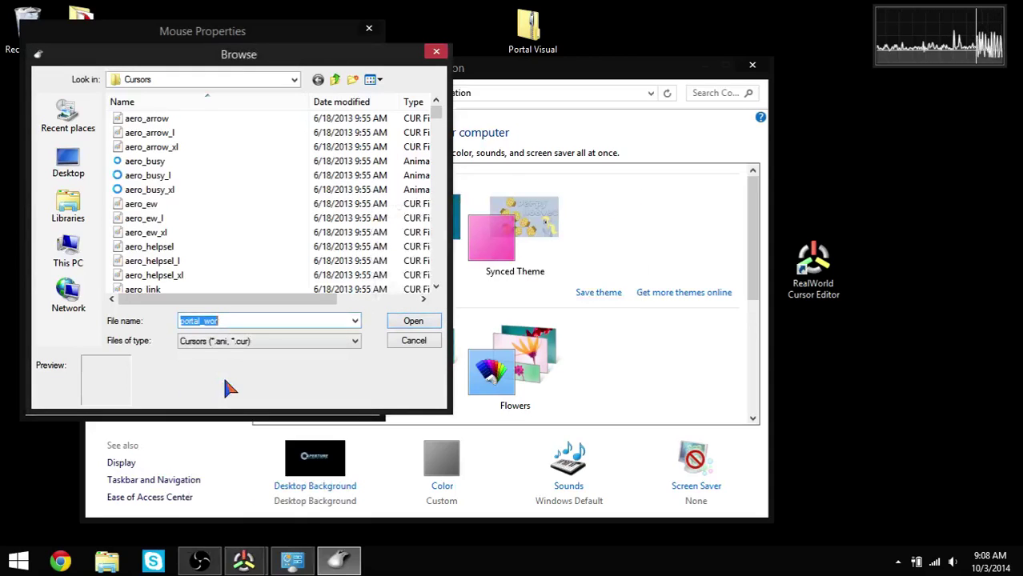
{"action": "type", "text": "k"}
{"action": "key", "text": "BackSpace"}
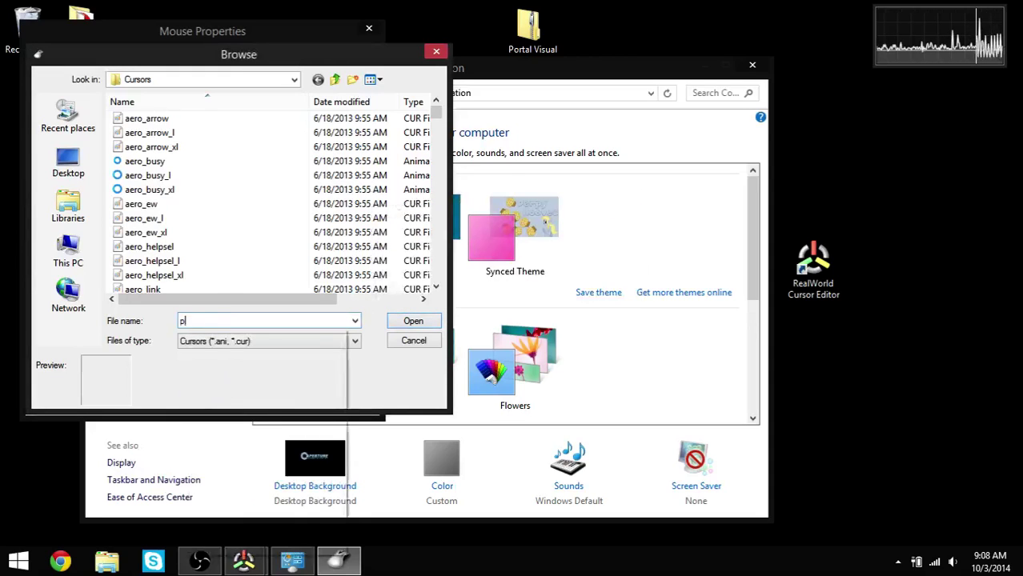
{"action": "type", "text": "portal_working.ani"}
{"action": "key", "text": "Return"}
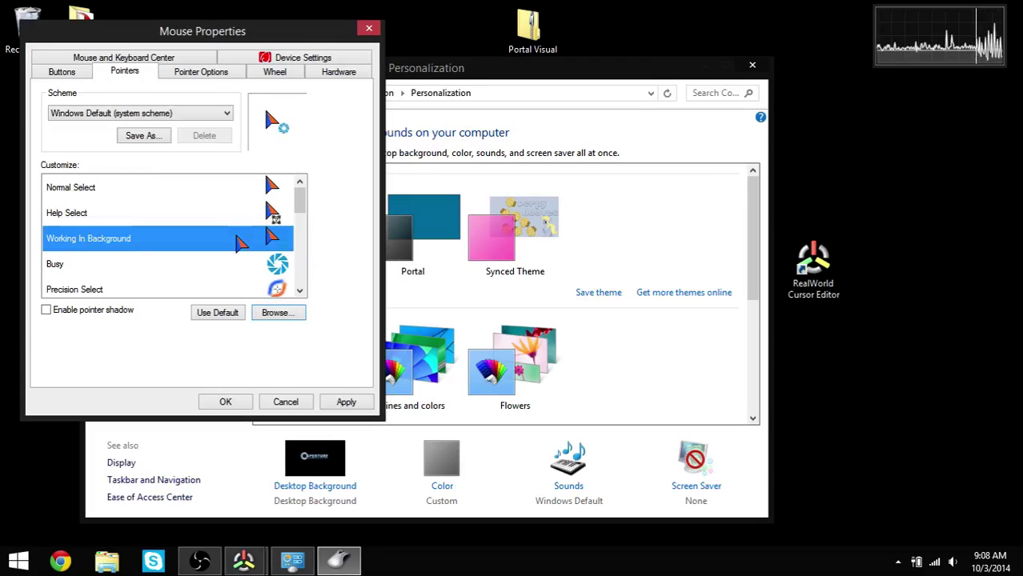
Check the Busy and Normal Select pointer rows and confirm Mouse Properties with OK.
{"action": "left_click", "coordinate": [200, 266]}
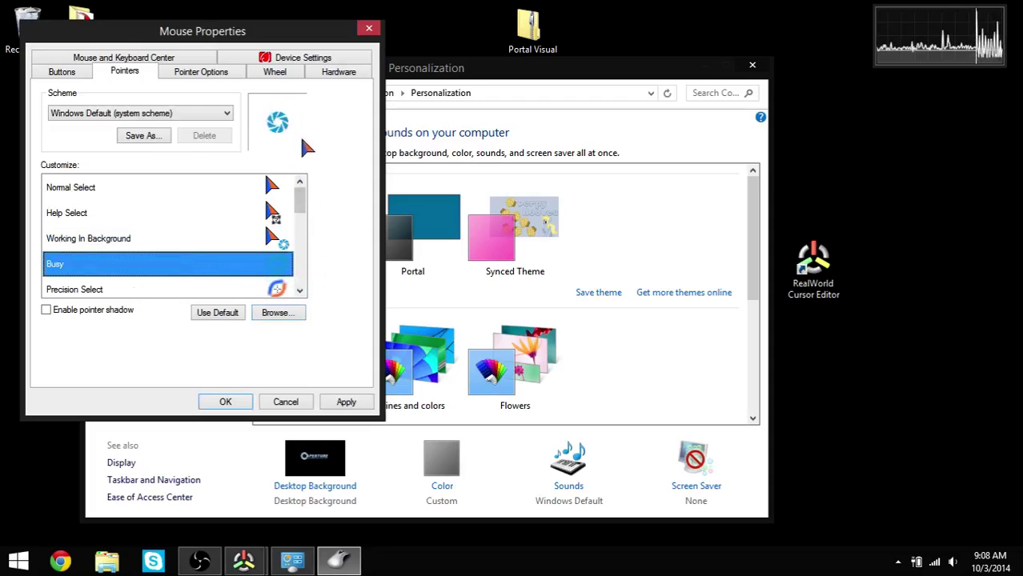
{"action": "left_click", "coordinate": [240, 187]}
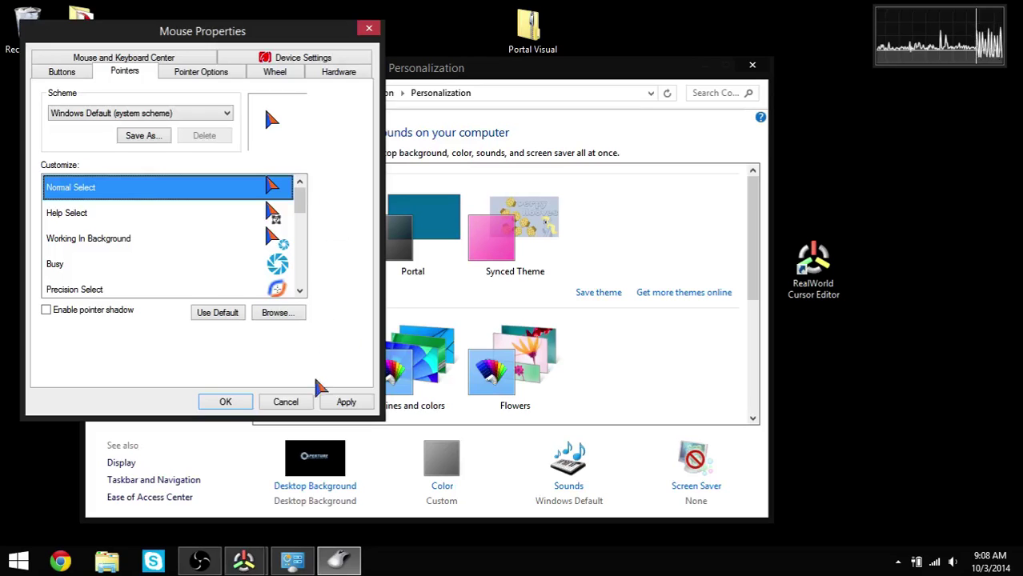
{"action": "left_click", "coordinate": [250, 402]}
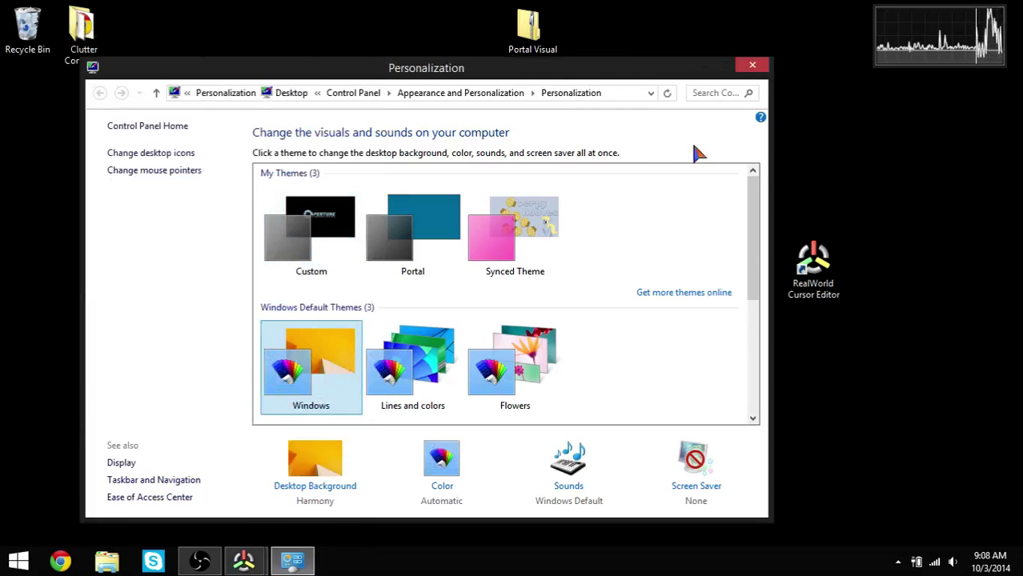
Close Personalization and bring RealWorld Cursor Editor back to the front.
{"action": "left_click", "coordinate": [752, 65]}
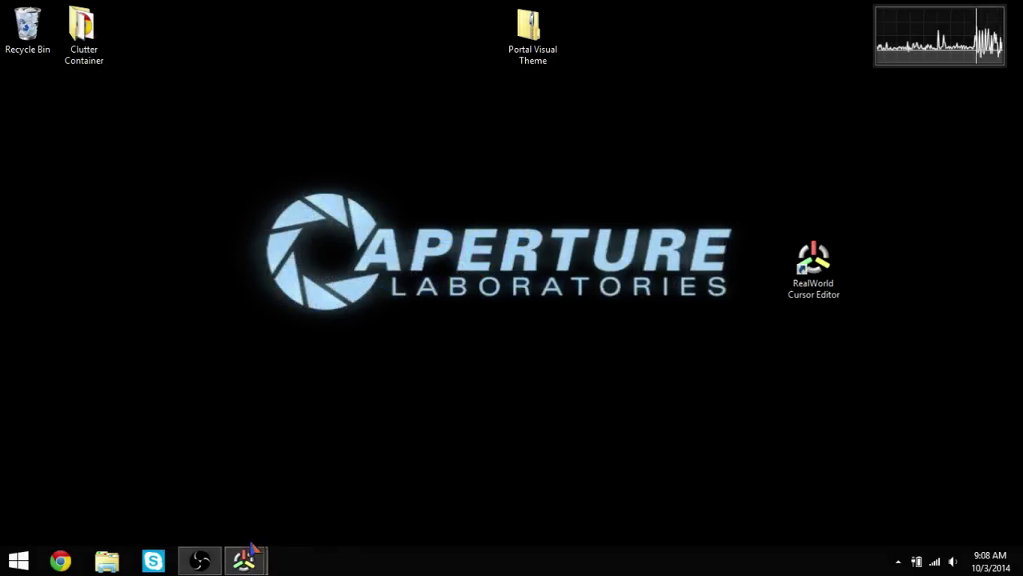
{"action": "mouse_move", "coordinate": [245, 560]}
{"action": "left_click", "coordinate": [299, 492]}
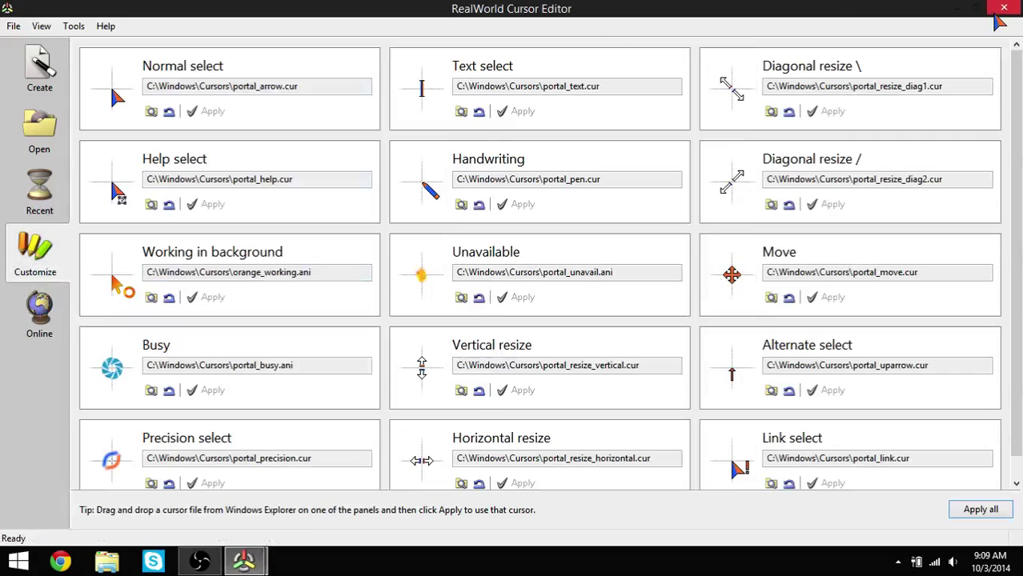
Relaunch the cursor editor, minimize the recorder, and open orange_working.ani for editing.
{"action": "left_click", "coordinate": [1003, 8]}
{"action": "double_click", "coordinate": [811, 260]}
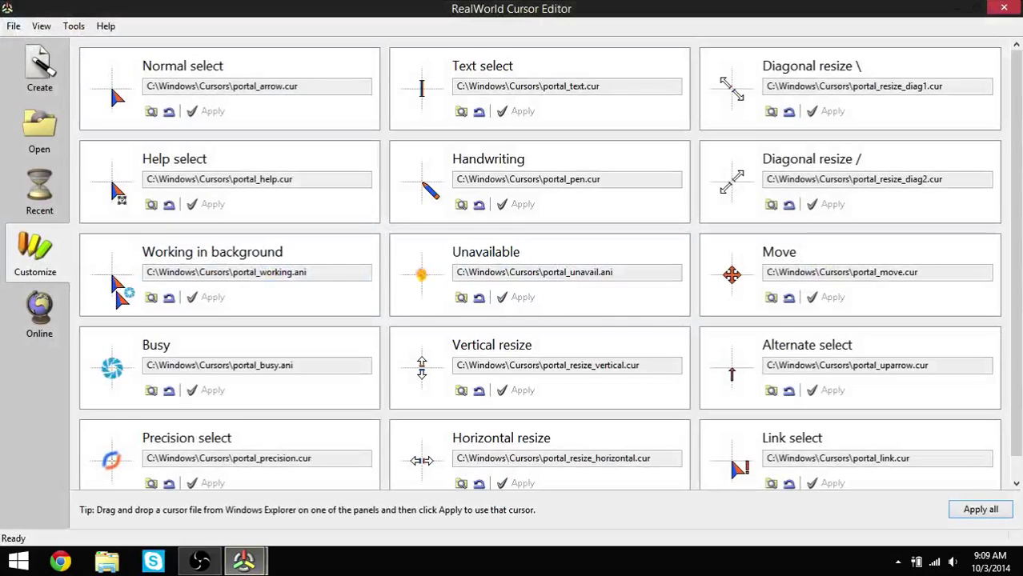
{"action": "left_click", "coordinate": [1004, 8]}
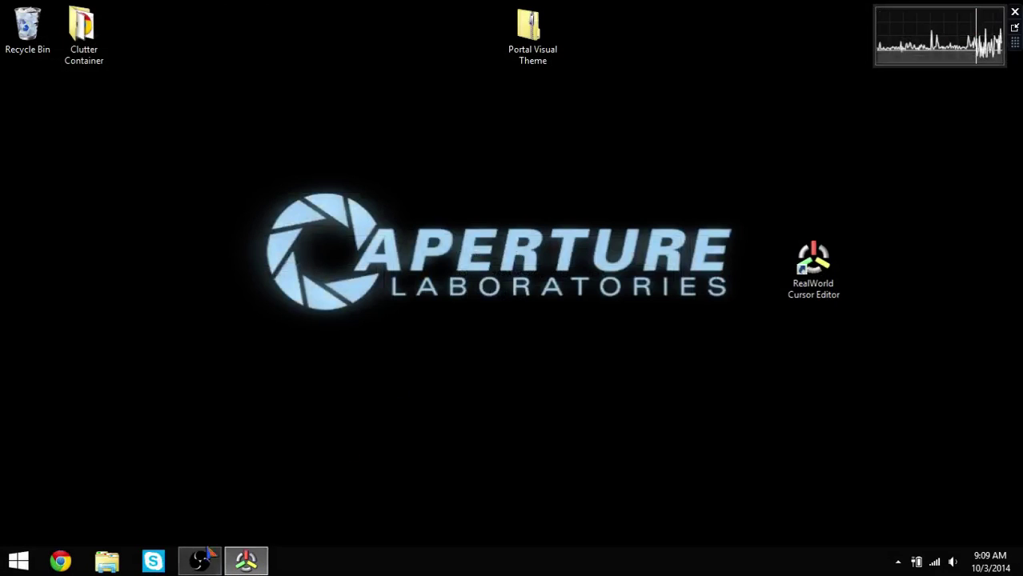
{"action": "left_click", "coordinate": [200, 561]}
{"action": "left_click", "coordinate": [200, 561]}
{"action": "left_click", "coordinate": [245, 561]}
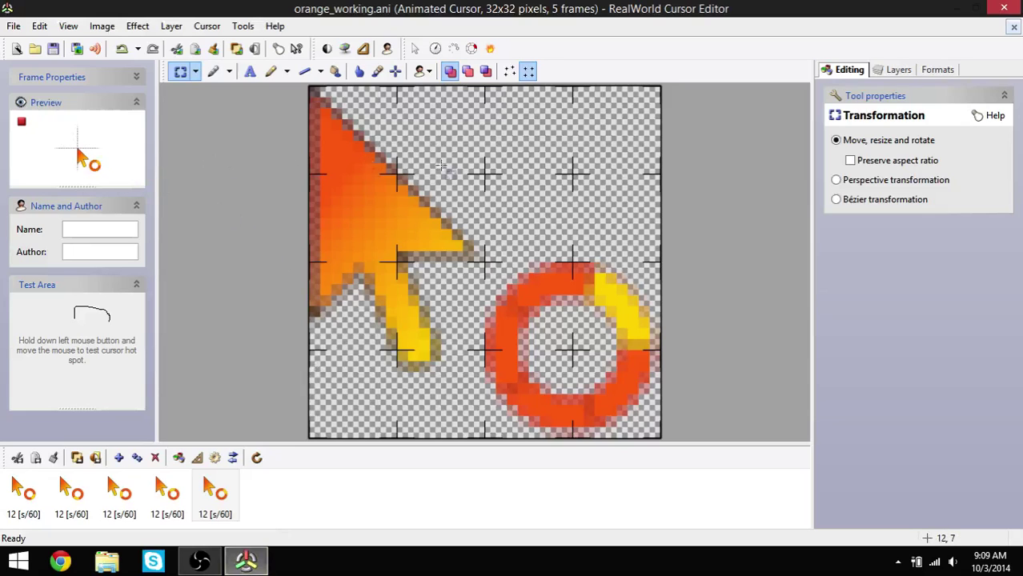
{"action": "left_click", "coordinate": [417, 50]}
{"action": "left_click", "coordinate": [687, 85]}
{"action": "left_click", "coordinate": [378, 70]}
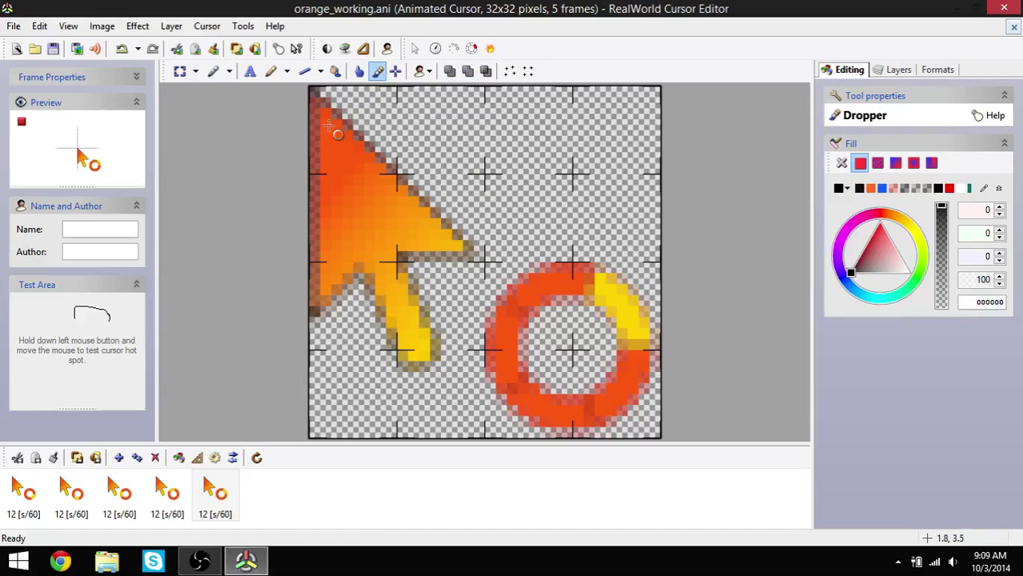
{"action": "left_click", "coordinate": [273, 72]}
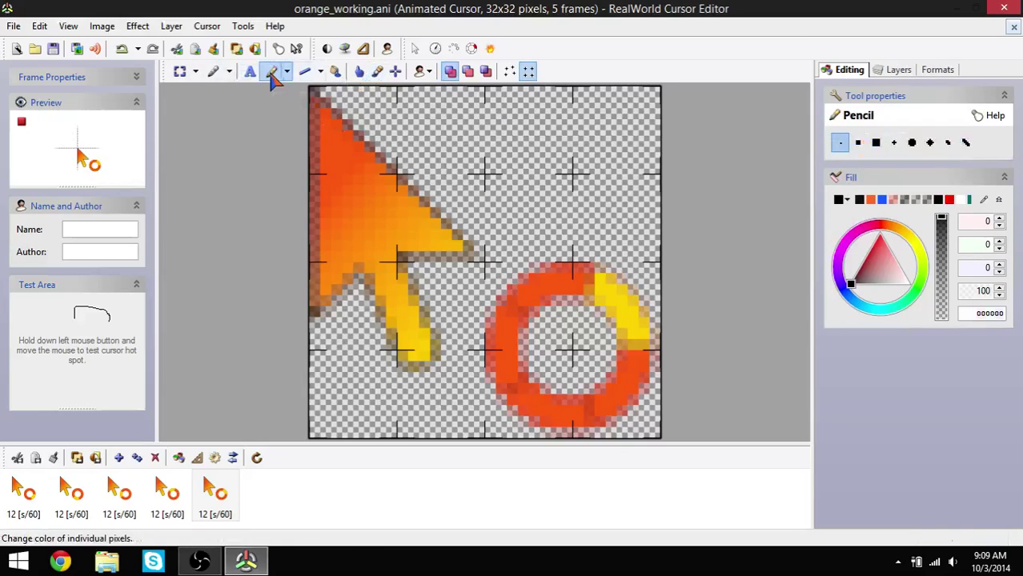
{"action": "mouse_move", "coordinate": [445, 136]}
{"action": "left_mouse_down"}
{"action": "mouse_move", "coordinate": [571, 158]}
{"action": "mouse_move", "coordinate": [588, 177]}
{"action": "left_mouse_up"}
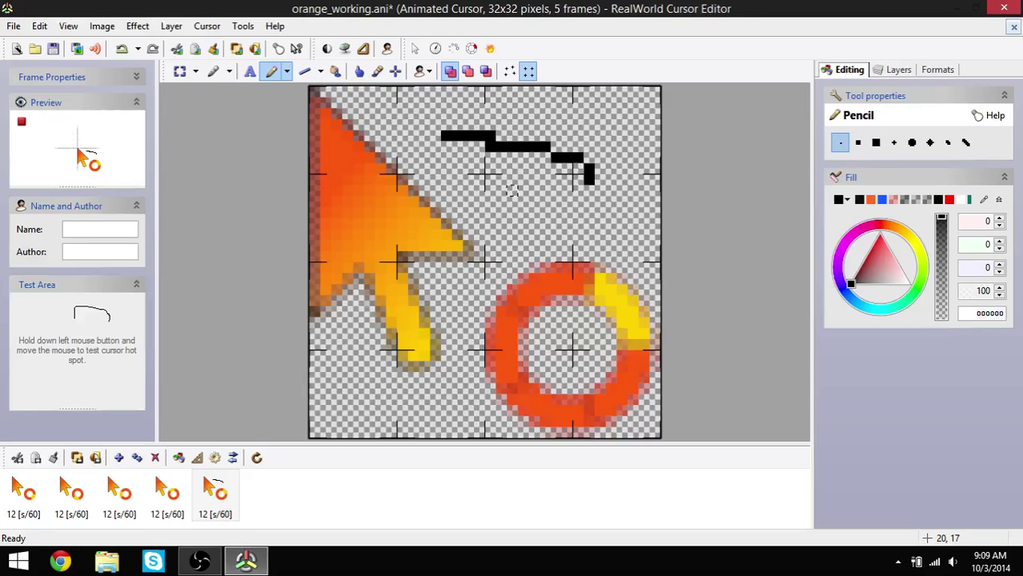
{"action": "left_click_drag", "start_coordinate": [468, 191], "coordinate": [588, 225]}
{"action": "key", "text": "ctrl+z"}
{"action": "key", "text": "ctrl+z"}
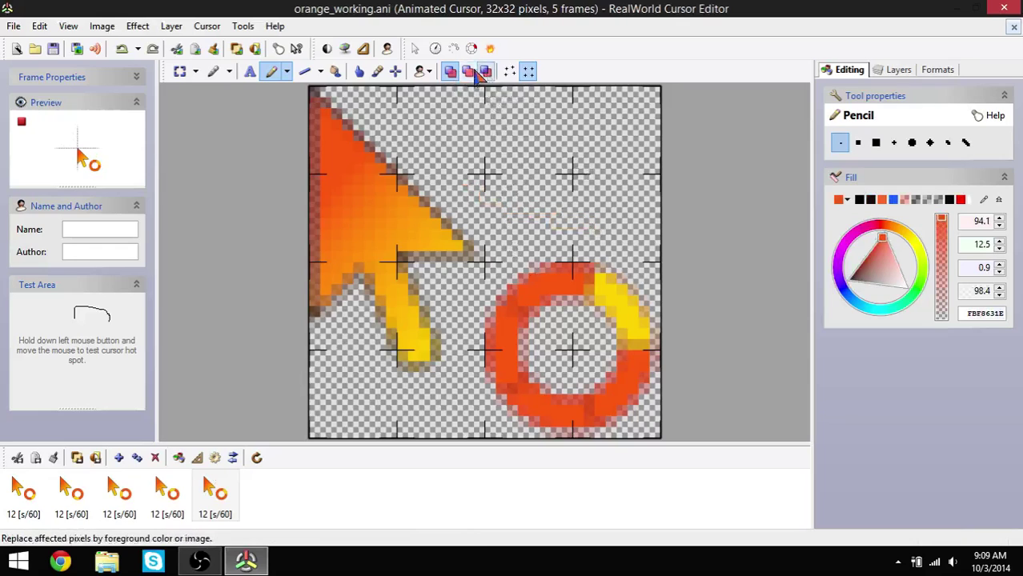
In blend mode at half opacity, paint a pink swirl above the ring extending toward the arrow.
{"action": "left_click", "coordinate": [451, 71]}
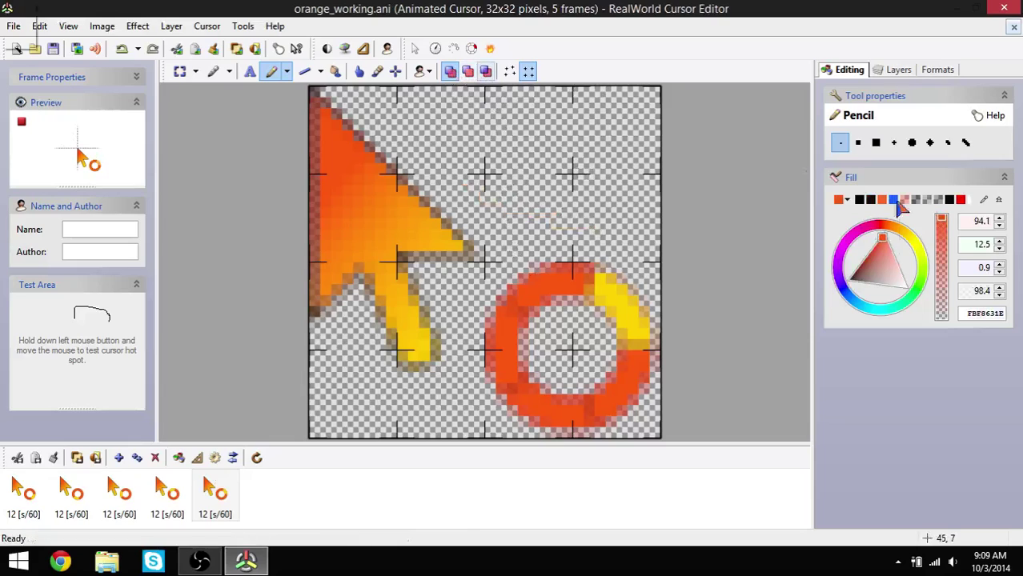
{"action": "left_click_drag", "start_coordinate": [942, 248], "coordinate": [944, 274]}
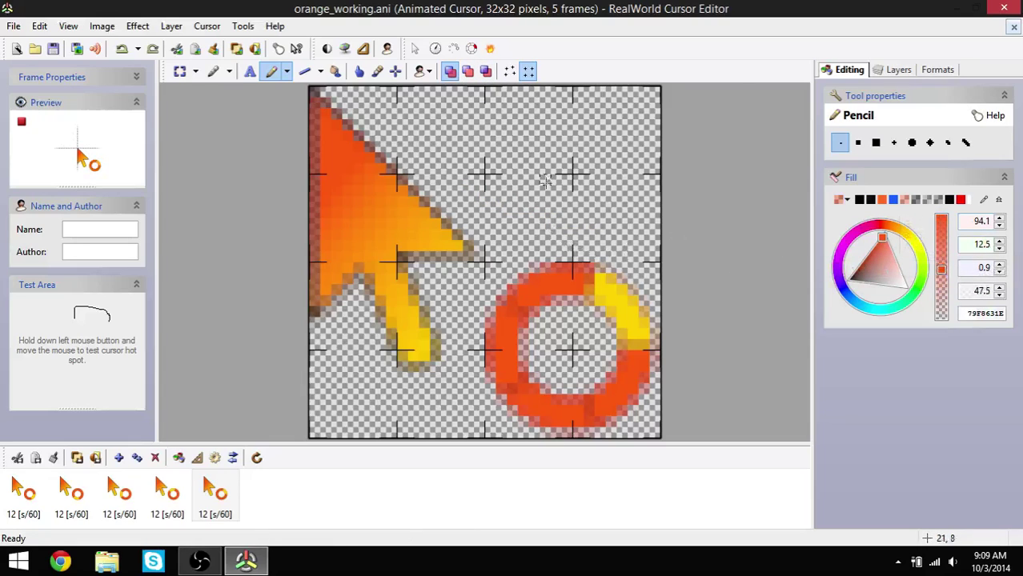
{"action": "mouse_move", "coordinate": [545, 178]}
{"action": "left_mouse_down"}
{"action": "mouse_move", "coordinate": [568, 200]}
{"action": "mouse_move", "coordinate": [544, 217]}
{"action": "mouse_move", "coordinate": [556, 234]}
{"action": "mouse_move", "coordinate": [600, 223]}
{"action": "mouse_move", "coordinate": [620, 192]}
{"action": "mouse_move", "coordinate": [599, 161]}
{"action": "mouse_move", "coordinate": [558, 147]}
{"action": "mouse_move", "coordinate": [532, 167]}
{"action": "mouse_move", "coordinate": [535, 188]}
{"action": "mouse_move", "coordinate": [576, 201]}
{"action": "mouse_move", "coordinate": [597, 224]}
{"action": "mouse_move", "coordinate": [643, 227]}
{"action": "mouse_move", "coordinate": [564, 160]}
{"action": "mouse_move", "coordinate": [618, 188]}
{"action": "mouse_move", "coordinate": [535, 170]}
{"action": "mouse_move", "coordinate": [578, 191]}
{"action": "mouse_move", "coordinate": [558, 166]}
{"action": "mouse_move", "coordinate": [545, 177]}
{"action": "mouse_move", "coordinate": [566, 157]}
{"action": "mouse_move", "coordinate": [566, 190]}
{"action": "left_mouse_up"}
{"action": "left_click_drag", "start_coordinate": [513, 144], "coordinate": [589, 190]}
{"action": "mouse_move", "coordinate": [513, 133]}
{"action": "left_mouse_down"}
{"action": "mouse_move", "coordinate": [488, 156]}
{"action": "mouse_move", "coordinate": [519, 189]}
{"action": "mouse_move", "coordinate": [512, 234]}
{"action": "mouse_move", "coordinate": [479, 226]}
{"action": "mouse_move", "coordinate": [391, 256]}
{"action": "mouse_move", "coordinate": [391, 298]}
{"action": "mouse_move", "coordinate": [444, 391]}
{"action": "left_mouse_up"}
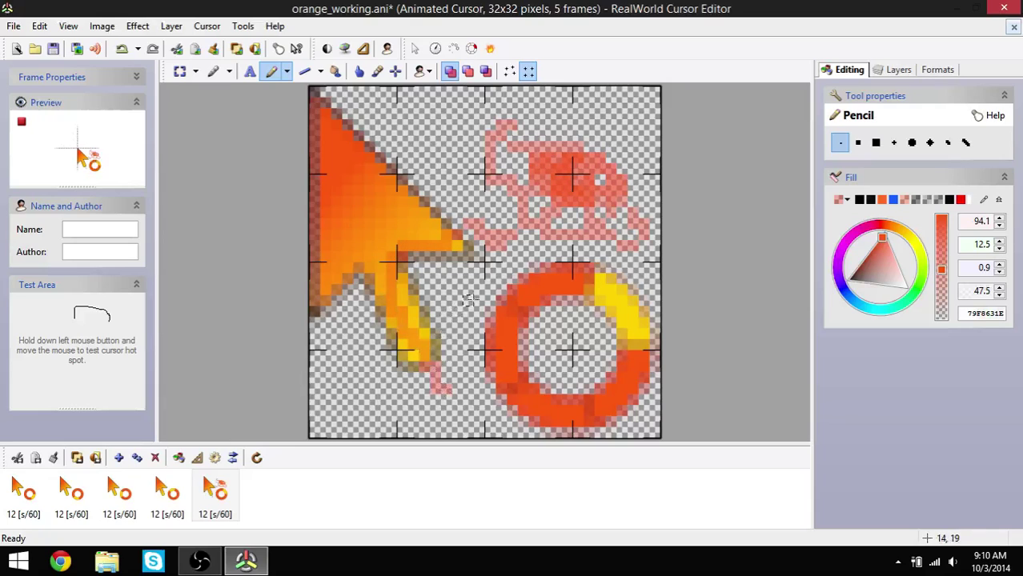
Paint pink streaks along the arrow's edge and stem, raising opacity to fully opaque.
{"action": "left_click", "coordinate": [941, 250]}
{"action": "left_click_drag", "start_coordinate": [432, 134], "coordinate": [368, 279]}
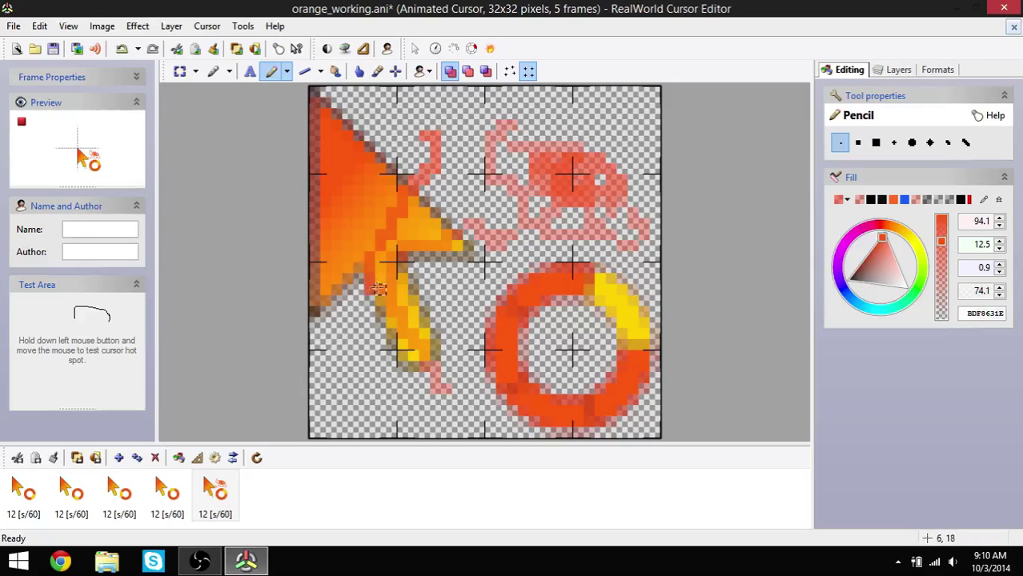
{"action": "left_click_drag", "start_coordinate": [942, 263], "coordinate": [945, 231]}
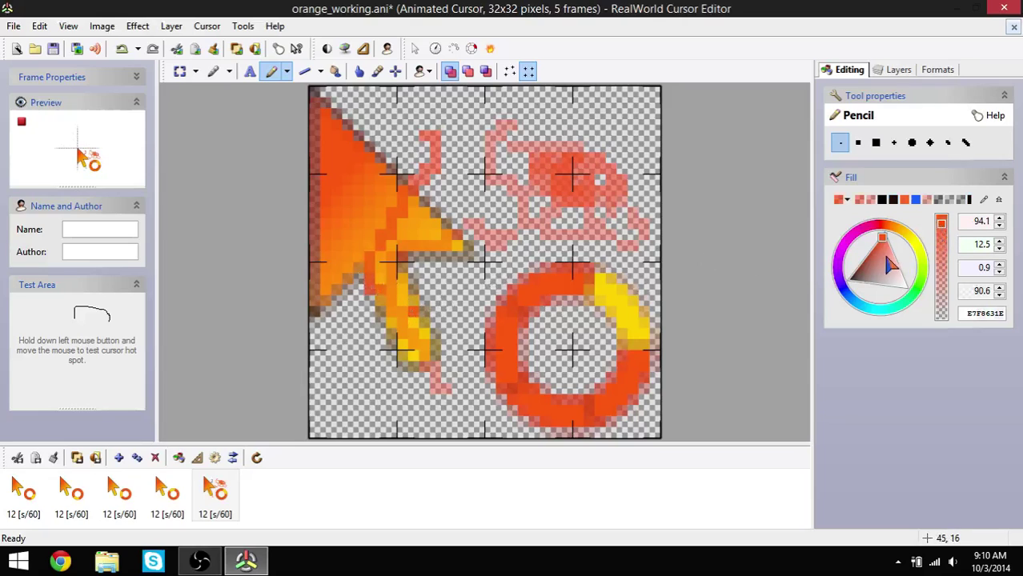
{"action": "left_click_drag", "start_coordinate": [941, 237], "coordinate": [943, 206]}
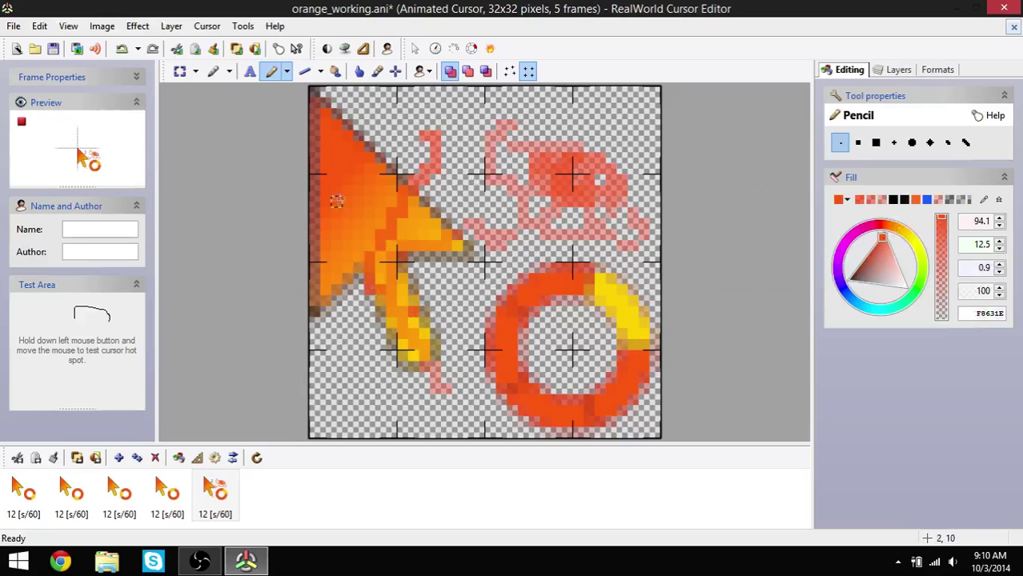
{"action": "mouse_move", "coordinate": [336, 202]}
{"action": "left_mouse_down"}
{"action": "mouse_move", "coordinate": [410, 330]}
{"action": "mouse_move", "coordinate": [446, 346]}
{"action": "left_mouse_up"}
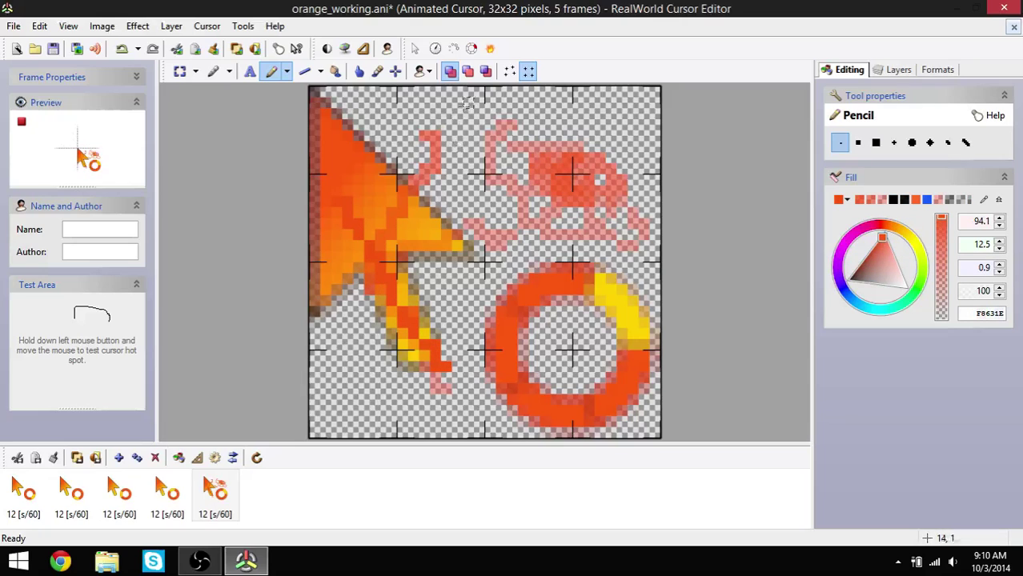
Switch to Replace mode at lower opacity and trace faint pink around the orange ring.
{"action": "left_click", "coordinate": [469, 73]}
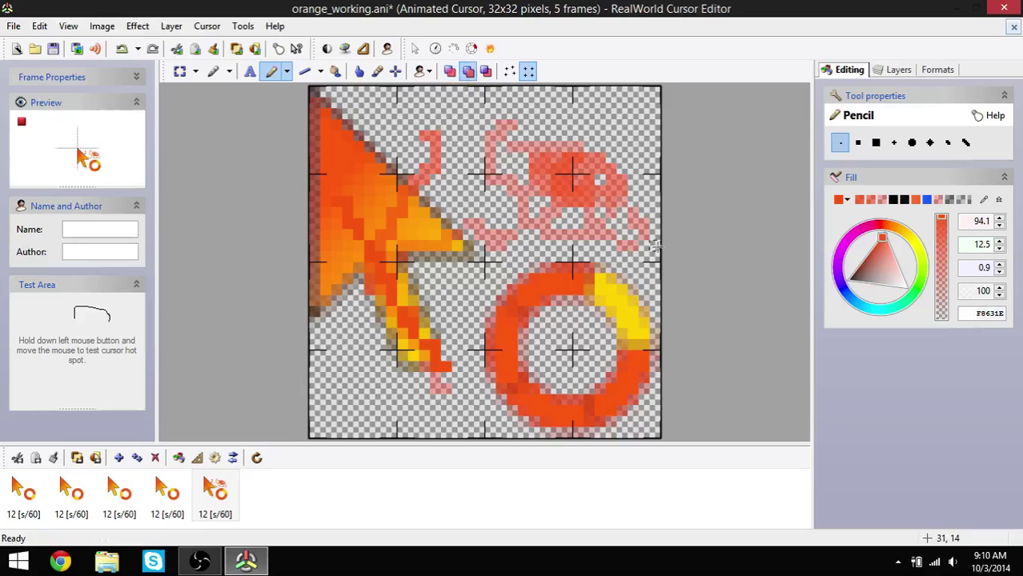
{"action": "left_click_drag", "start_coordinate": [938, 268], "coordinate": [923, 285]}
{"action": "mouse_move", "coordinate": [530, 113]}
{"action": "left_mouse_down"}
{"action": "mouse_move", "coordinate": [600, 114]}
{"action": "mouse_move", "coordinate": [579, 123]}
{"action": "mouse_move", "coordinate": [585, 132]}
{"action": "mouse_move", "coordinate": [564, 168]}
{"action": "mouse_move", "coordinate": [544, 181]}
{"action": "mouse_move", "coordinate": [545, 166]}
{"action": "mouse_move", "coordinate": [564, 171]}
{"action": "mouse_move", "coordinate": [524, 168]}
{"action": "mouse_move", "coordinate": [557, 168]}
{"action": "mouse_move", "coordinate": [590, 150]}
{"action": "mouse_move", "coordinate": [598, 203]}
{"action": "mouse_move", "coordinate": [512, 234]}
{"action": "mouse_move", "coordinate": [524, 184]}
{"action": "mouse_move", "coordinate": [581, 145]}
{"action": "mouse_move", "coordinate": [550, 126]}
{"action": "mouse_move", "coordinate": [602, 140]}
{"action": "mouse_move", "coordinate": [533, 164]}
{"action": "mouse_move", "coordinate": [545, 178]}
{"action": "mouse_move", "coordinate": [528, 183]}
{"action": "mouse_move", "coordinate": [514, 134]}
{"action": "mouse_move", "coordinate": [504, 142]}
{"action": "mouse_move", "coordinate": [522, 141]}
{"action": "mouse_move", "coordinate": [512, 247]}
{"action": "mouse_move", "coordinate": [477, 165]}
{"action": "mouse_move", "coordinate": [524, 147]}
{"action": "mouse_move", "coordinate": [512, 147]}
{"action": "mouse_move", "coordinate": [519, 120]}
{"action": "left_mouse_up"}
{"action": "mouse_move", "coordinate": [565, 234]}
{"action": "left_mouse_down"}
{"action": "mouse_move", "coordinate": [565, 275]}
{"action": "mouse_move", "coordinate": [522, 299]}
{"action": "mouse_move", "coordinate": [504, 335]}
{"action": "mouse_move", "coordinate": [519, 388]}
{"action": "mouse_move", "coordinate": [585, 402]}
{"action": "mouse_move", "coordinate": [631, 338]}
{"action": "mouse_move", "coordinate": [535, 289]}
{"action": "mouse_move", "coordinate": [504, 356]}
{"action": "left_mouse_up"}
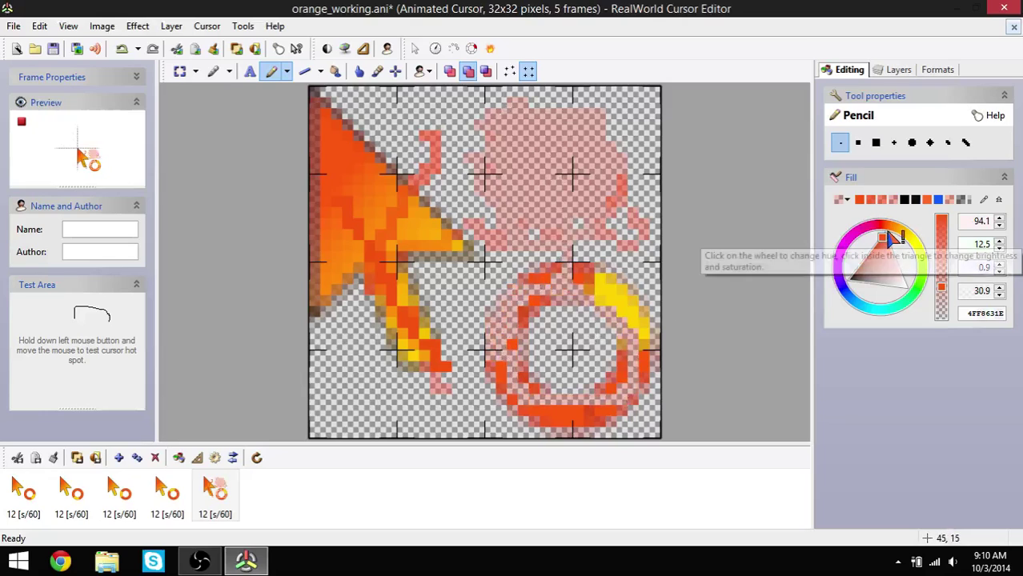
Paint opaque blue lines beneath existing pixels along the top of frame 5.
{"action": "left_click", "coordinate": [486, 72]}
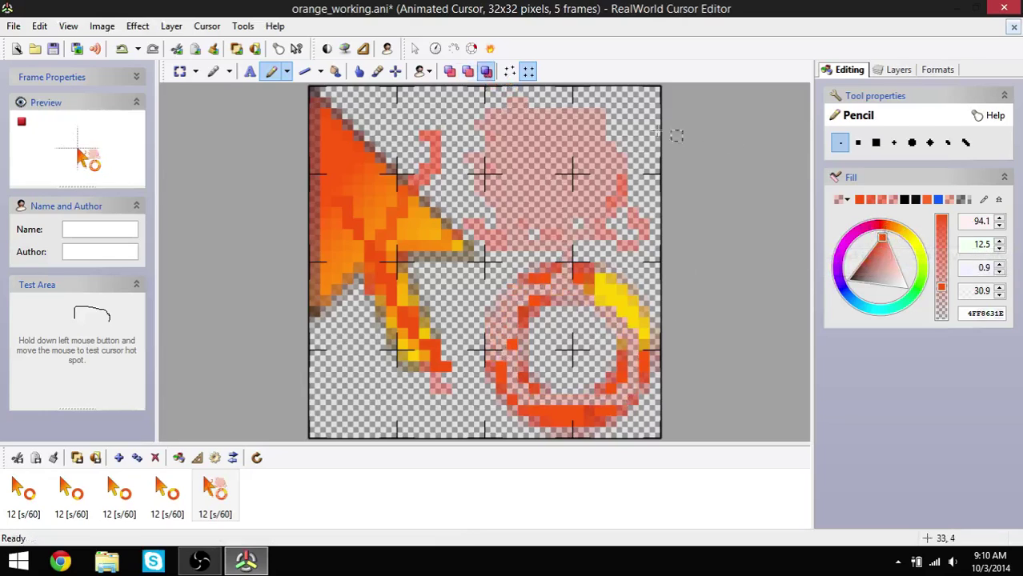
{"action": "left_click_drag", "start_coordinate": [946, 240], "coordinate": [941, 214]}
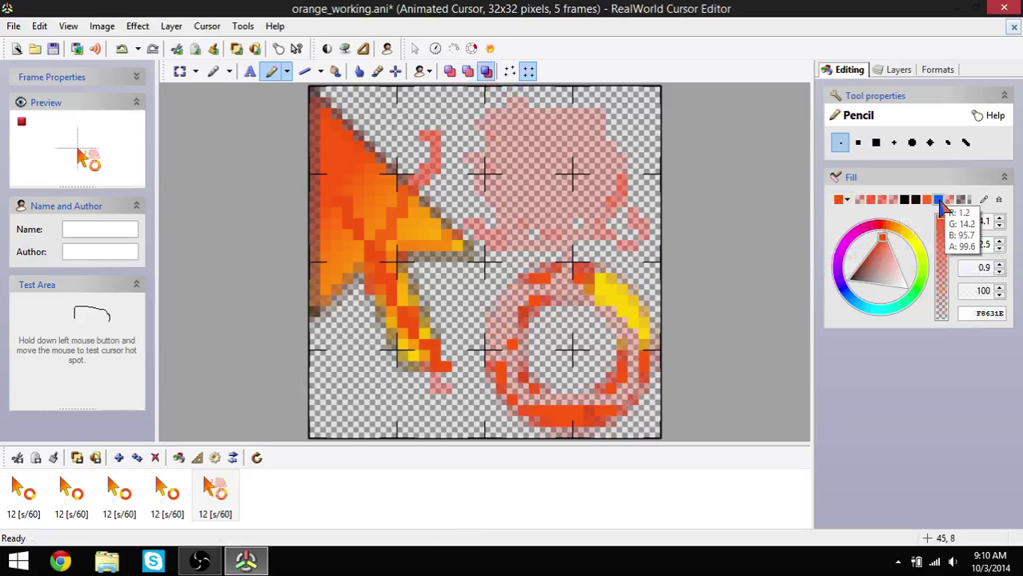
{"action": "left_click", "coordinate": [938, 201]}
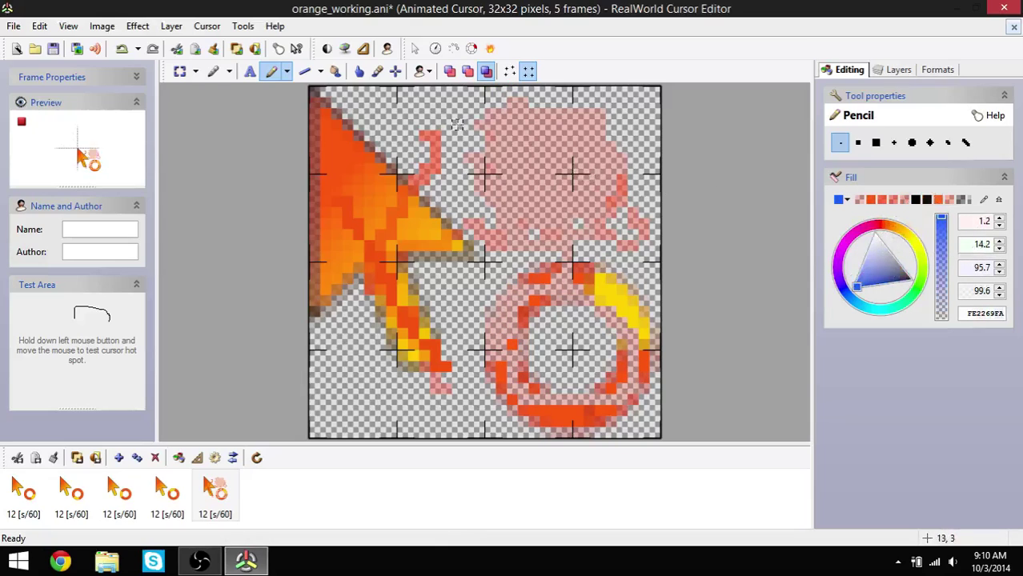
{"action": "mouse_move", "coordinate": [435, 113]}
{"action": "left_mouse_down"}
{"action": "mouse_move", "coordinate": [533, 125]}
{"action": "mouse_move", "coordinate": [534, 179]}
{"action": "mouse_move", "coordinate": [564, 179]}
{"action": "mouse_move", "coordinate": [558, 157]}
{"action": "mouse_move", "coordinate": [524, 157]}
{"action": "mouse_move", "coordinate": [513, 178]}
{"action": "mouse_move", "coordinate": [567, 212]}
{"action": "mouse_move", "coordinate": [566, 233]}
{"action": "mouse_move", "coordinate": [503, 202]}
{"action": "mouse_move", "coordinate": [469, 169]}
{"action": "mouse_move", "coordinate": [566, 147]}
{"action": "left_mouse_up"}
{"action": "mouse_move", "coordinate": [622, 116]}
{"action": "left_mouse_down"}
{"action": "mouse_move", "coordinate": [591, 132]}
{"action": "mouse_move", "coordinate": [567, 128]}
{"action": "mouse_move", "coordinate": [611, 113]}
{"action": "mouse_move", "coordinate": [577, 102]}
{"action": "mouse_move", "coordinate": [584, 141]}
{"action": "mouse_move", "coordinate": [632, 162]}
{"action": "left_mouse_up"}
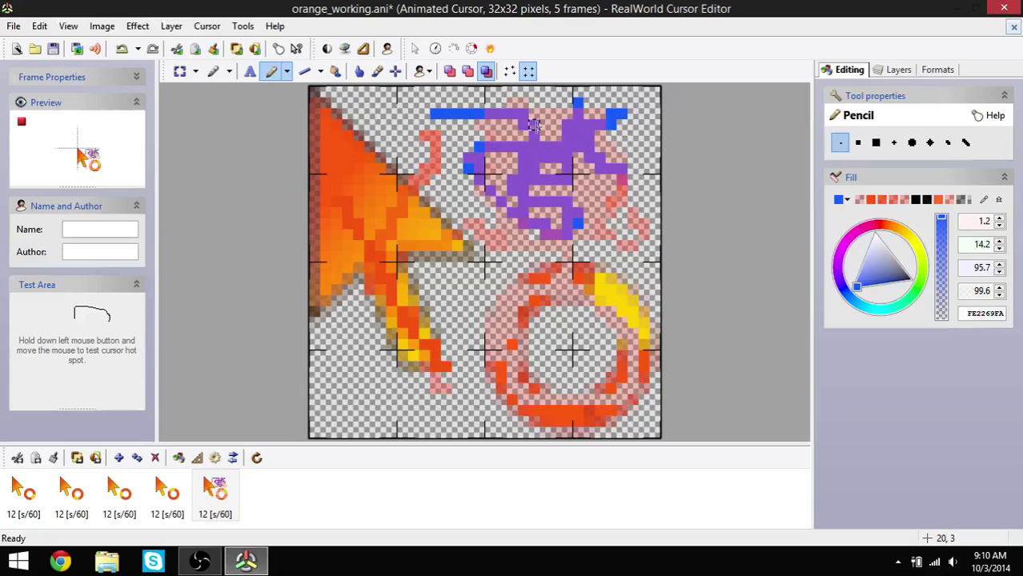
At about one-third opacity, add pale blue pixels above the purple shape.
{"action": "left_click_drag", "start_coordinate": [943, 244], "coordinate": [943, 287]}
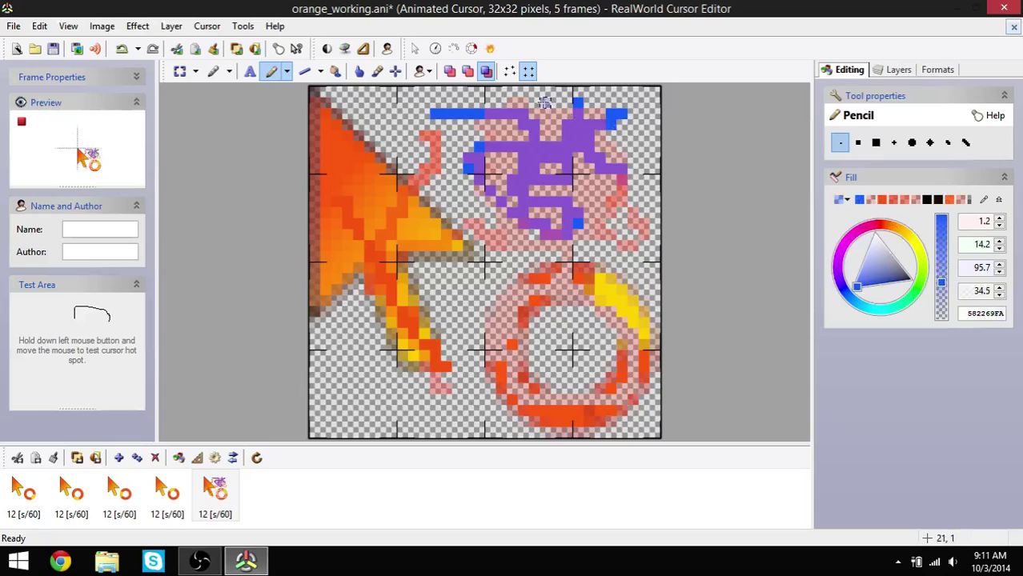
{"action": "left_click", "coordinate": [619, 183]}
{"action": "left_click", "coordinate": [556, 92]}
{"action": "left_click", "coordinate": [547, 102]}
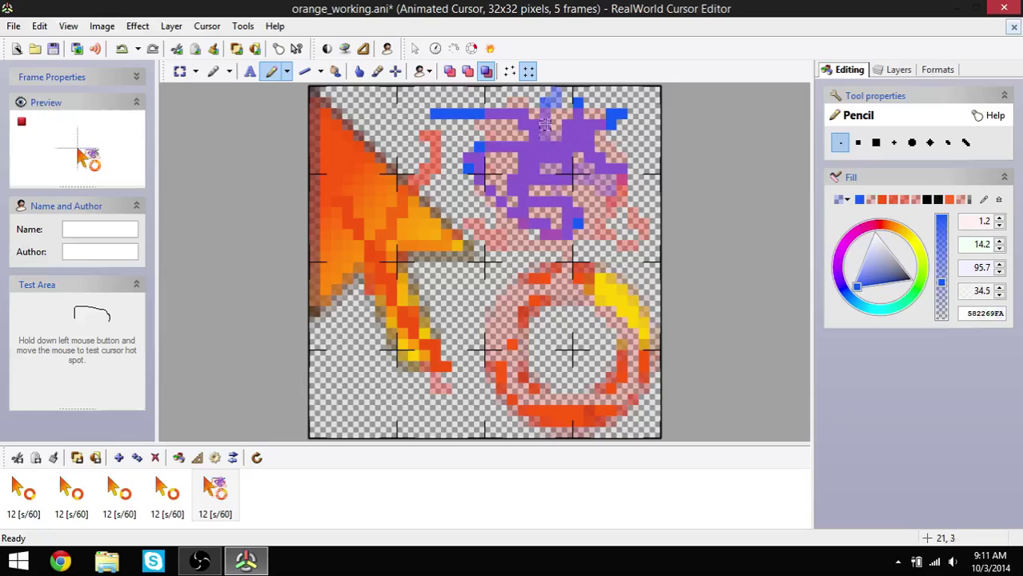
{"action": "mouse_move", "coordinate": [547, 136]}
{"action": "left_mouse_down"}
{"action": "mouse_move", "coordinate": [553, 100]}
{"action": "mouse_move", "coordinate": [555, 146]}
{"action": "left_mouse_up"}
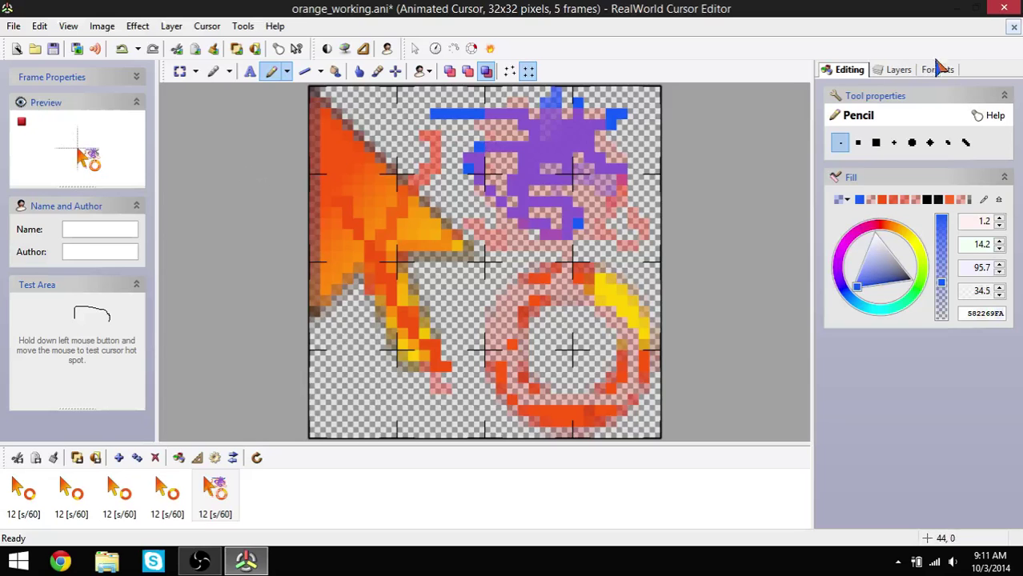
Close orange_working without saving, relaunch the editor, and show its Tutorials list.
{"action": "left_click", "coordinate": [1013, 27]}
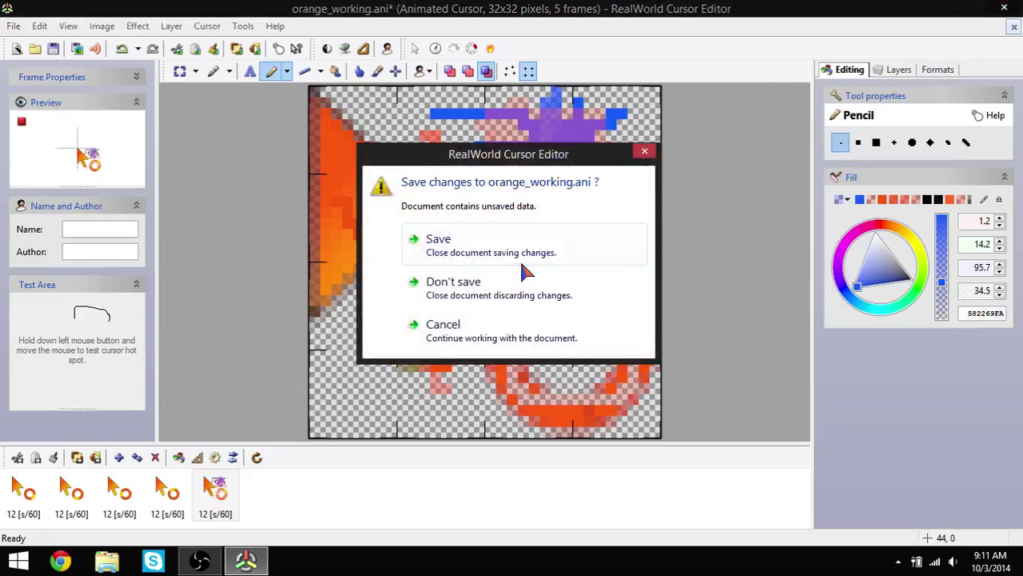
{"action": "left_click", "coordinate": [457, 297]}
{"action": "double_click", "coordinate": [813, 260]}
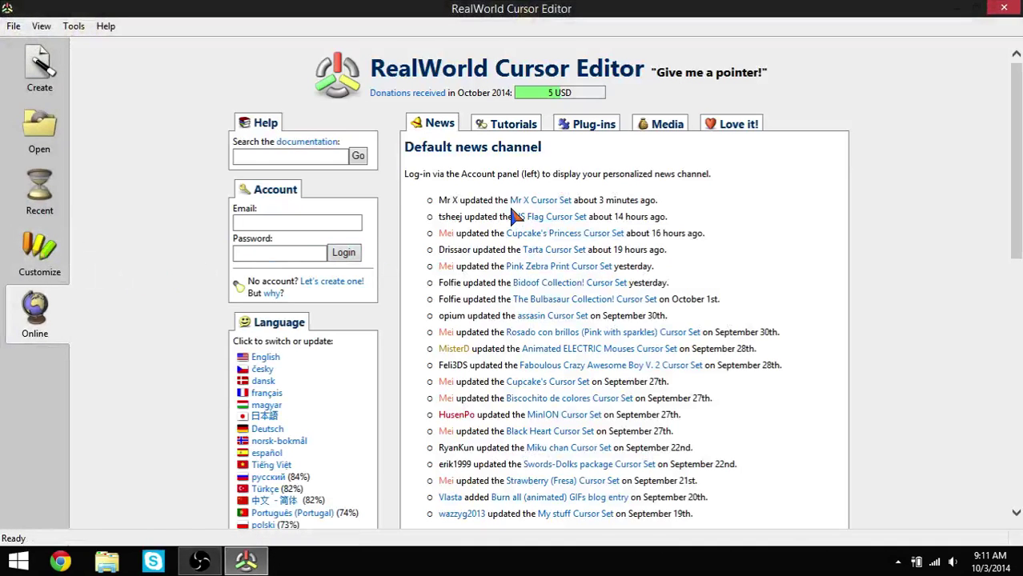
{"action": "left_click", "coordinate": [535, 128]}
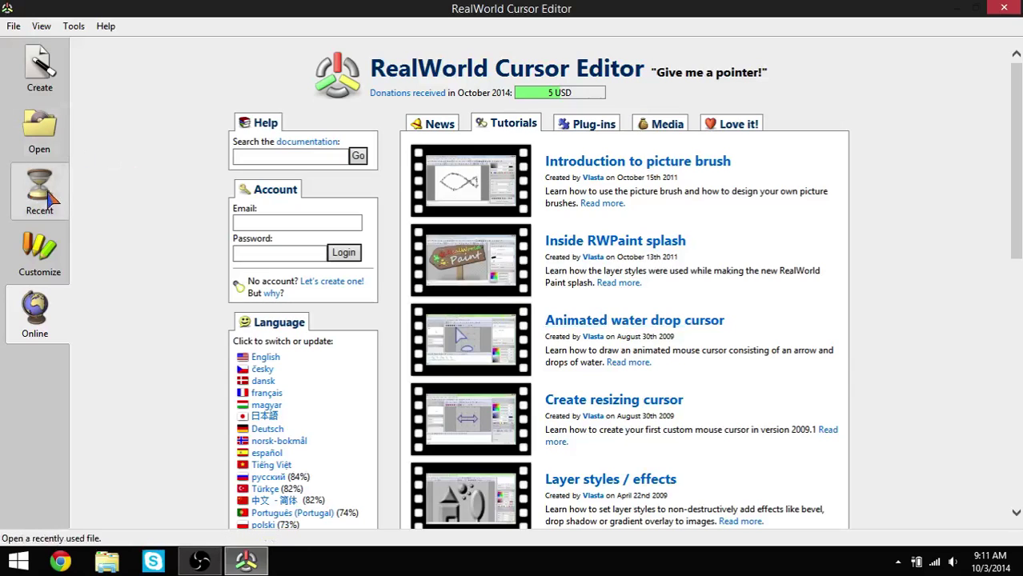
Open aero_pen.cur and switch among its 64x64, 48x48 and 32x32 formats.
{"action": "left_click", "coordinate": [49, 122]}
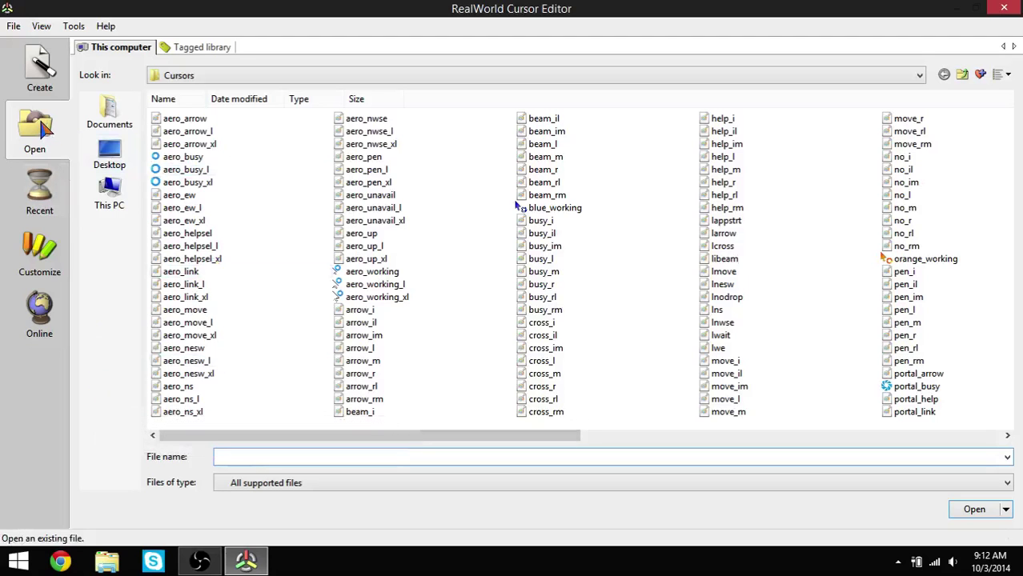
{"action": "double_click", "coordinate": [353, 159]}
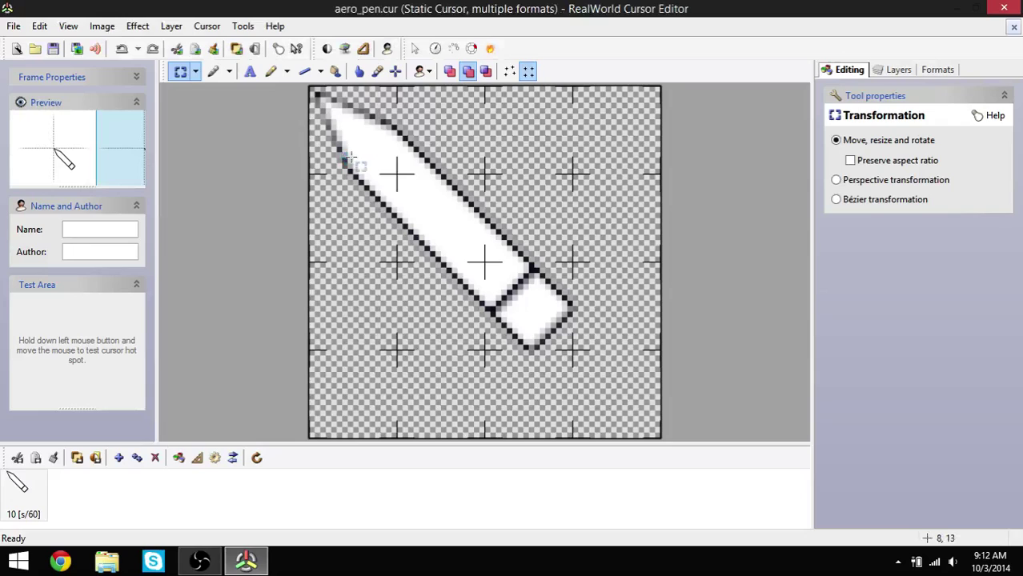
{"action": "left_click", "coordinate": [908, 72]}
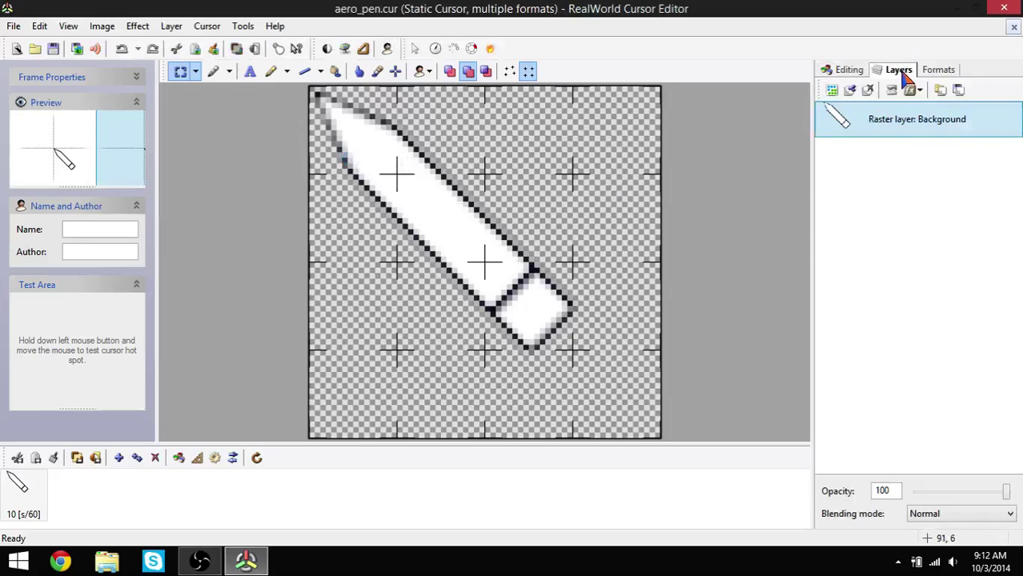
{"action": "left_click", "coordinate": [938, 69]}
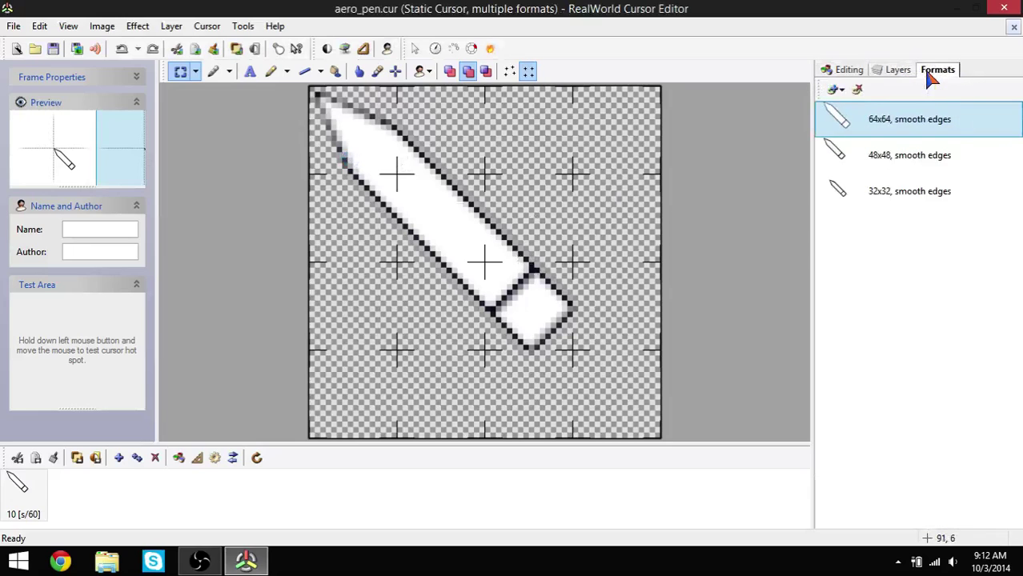
{"action": "left_click", "coordinate": [886, 200]}
{"action": "left_click", "coordinate": [880, 130]}
{"action": "left_click", "coordinate": [887, 175]}
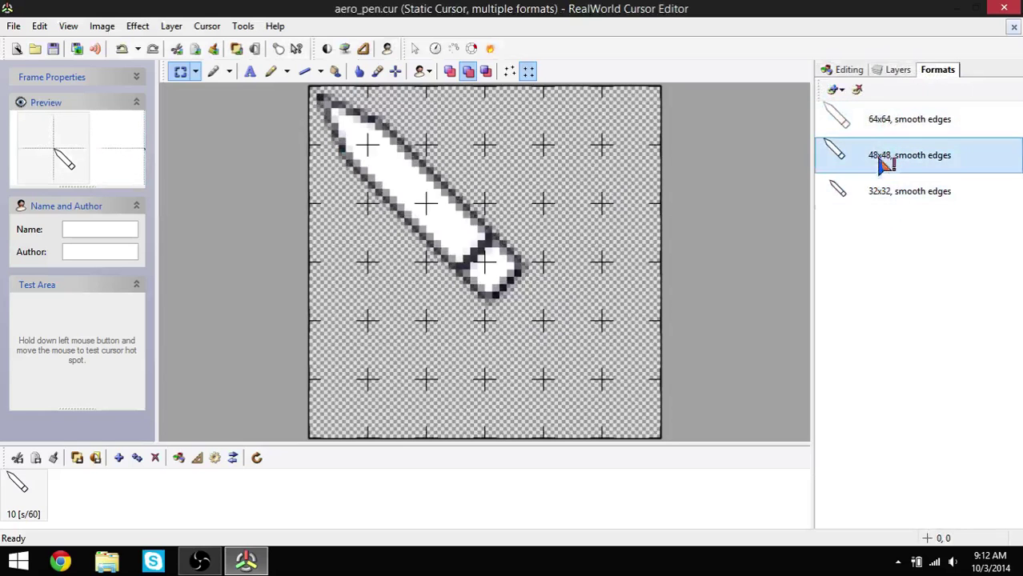
{"action": "left_click", "coordinate": [886, 192]}
{"action": "left_click", "coordinate": [877, 120]}
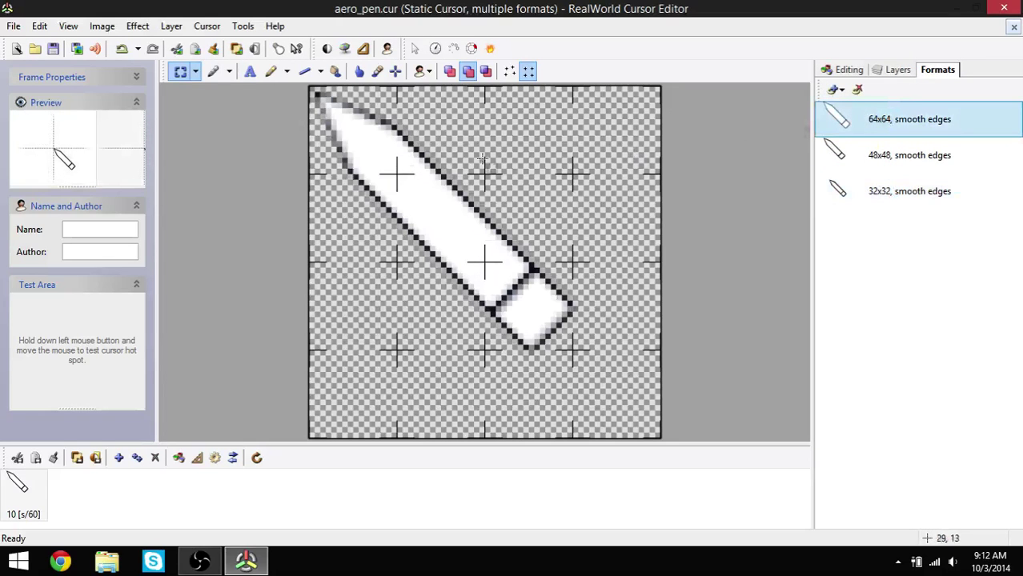
Cycle again through the 32x32, 64x64 and 48x48 pen images.
{"action": "left_click", "coordinate": [116, 148]}
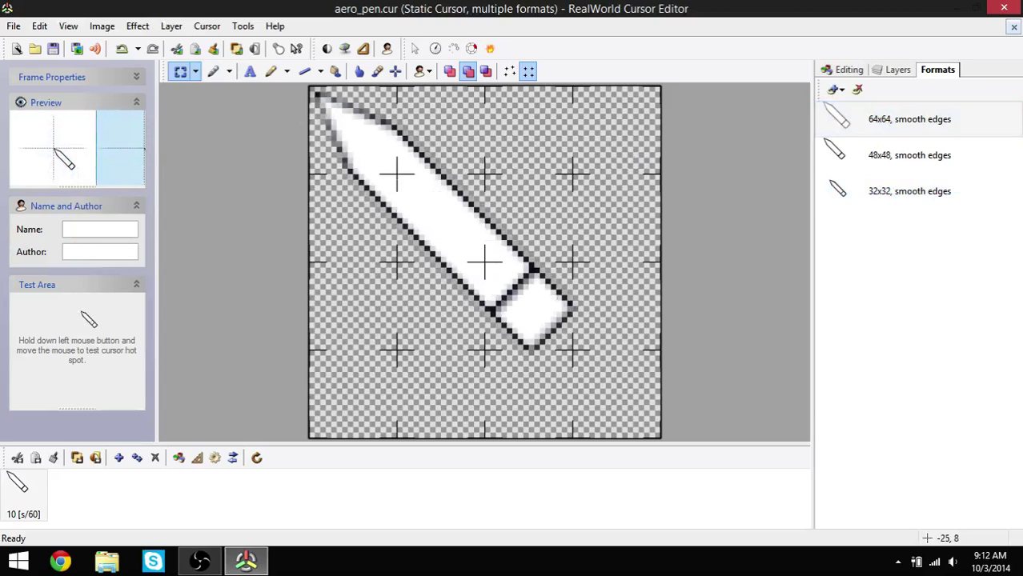
{"action": "left_click", "coordinate": [913, 190]}
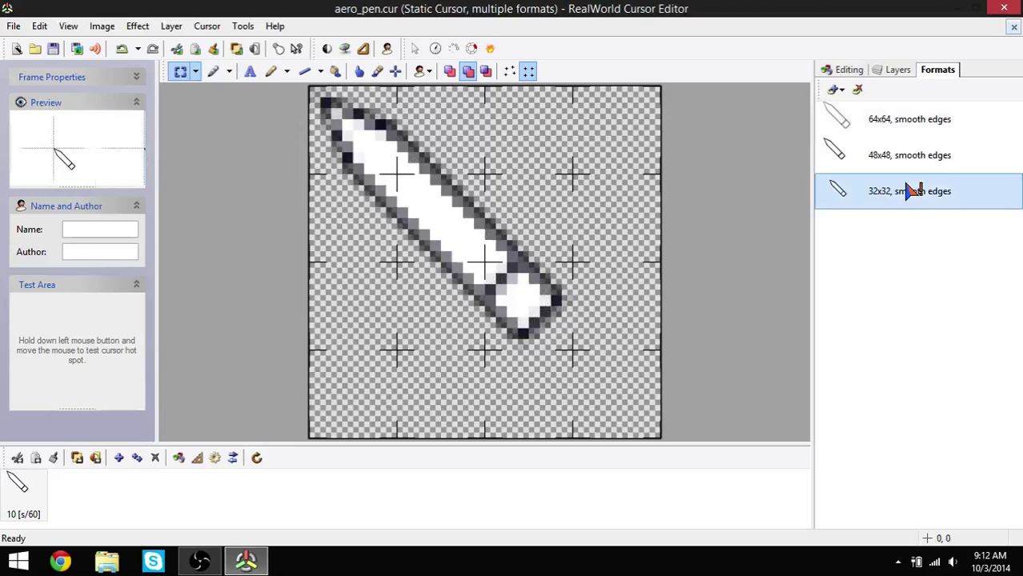
{"action": "left_click", "coordinate": [898, 127]}
{"action": "left_click", "coordinate": [874, 169]}
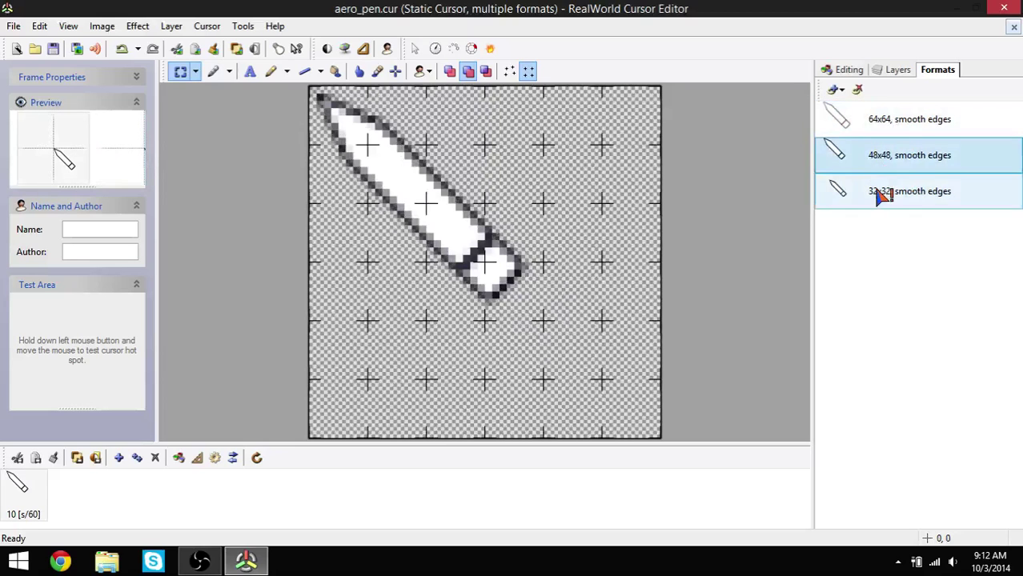
{"action": "left_click", "coordinate": [879, 190]}
{"action": "left_click", "coordinate": [879, 118]}
Switch between the tool settings, Layers and Formats panels, then select the Pencil tool.
{"action": "left_click", "coordinate": [848, 70]}
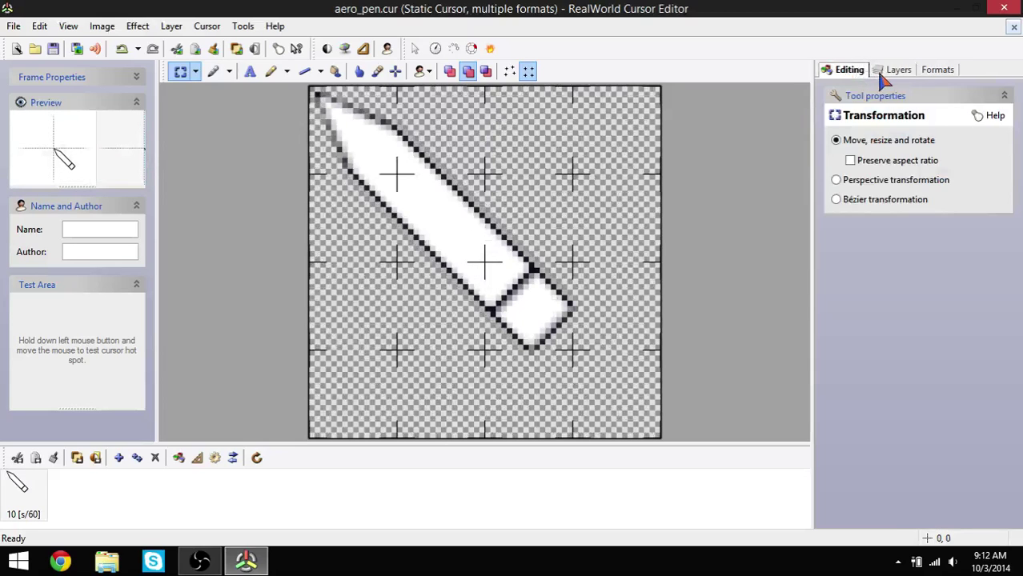
{"action": "left_click", "coordinate": [888, 70]}
{"action": "left_click", "coordinate": [853, 71]}
{"action": "left_click", "coordinate": [893, 70]}
{"action": "left_click", "coordinate": [935, 70]}
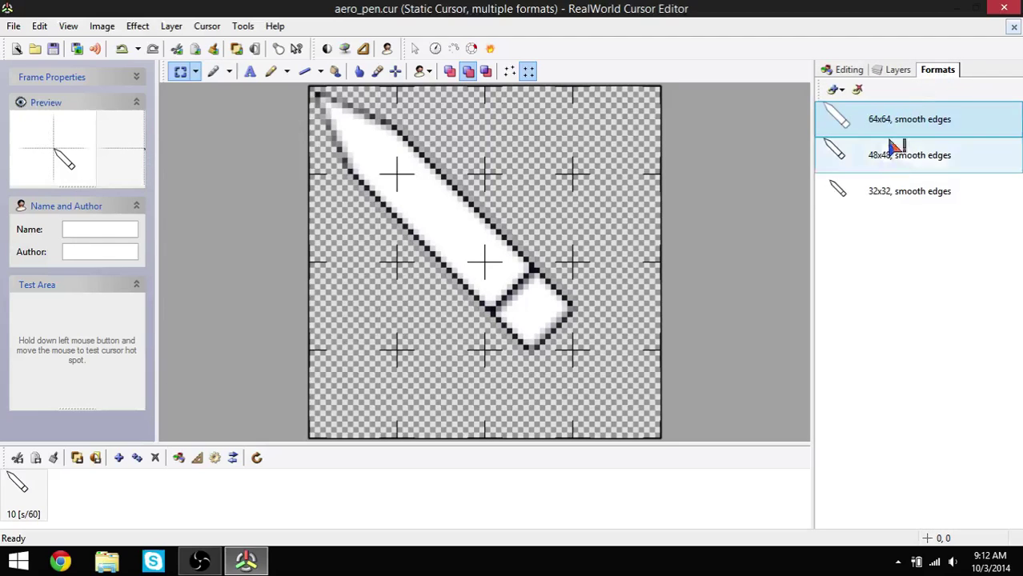
{"action": "left_click", "coordinate": [881, 194]}
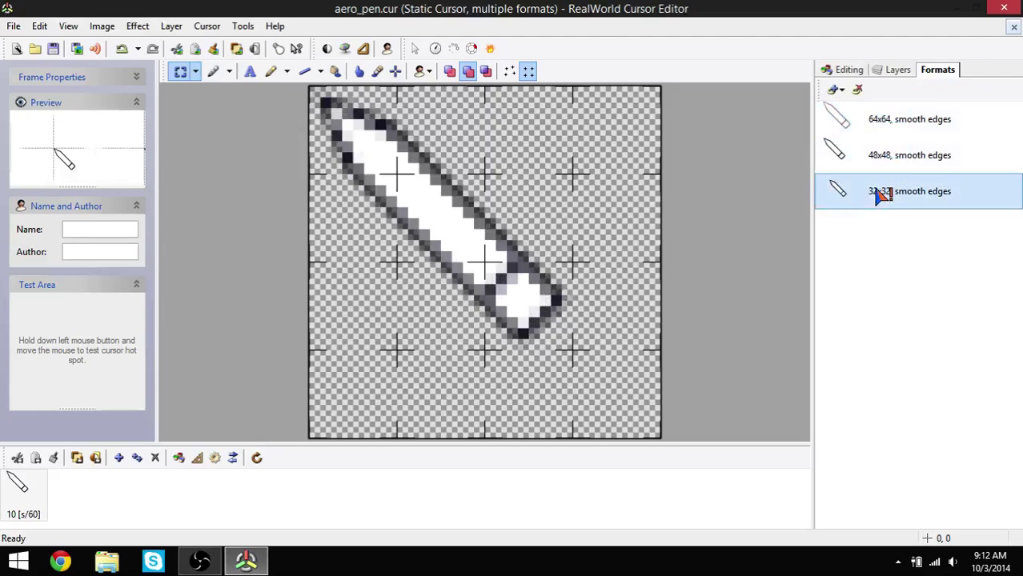
{"action": "left_click", "coordinate": [829, 72]}
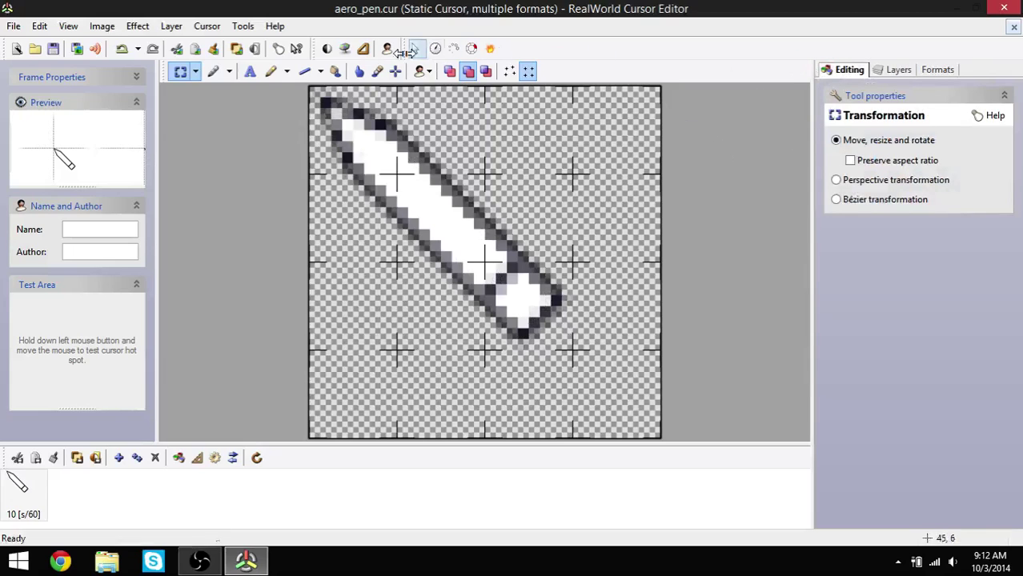
{"action": "left_click", "coordinate": [211, 71]}
{"action": "left_click", "coordinate": [269, 71]}
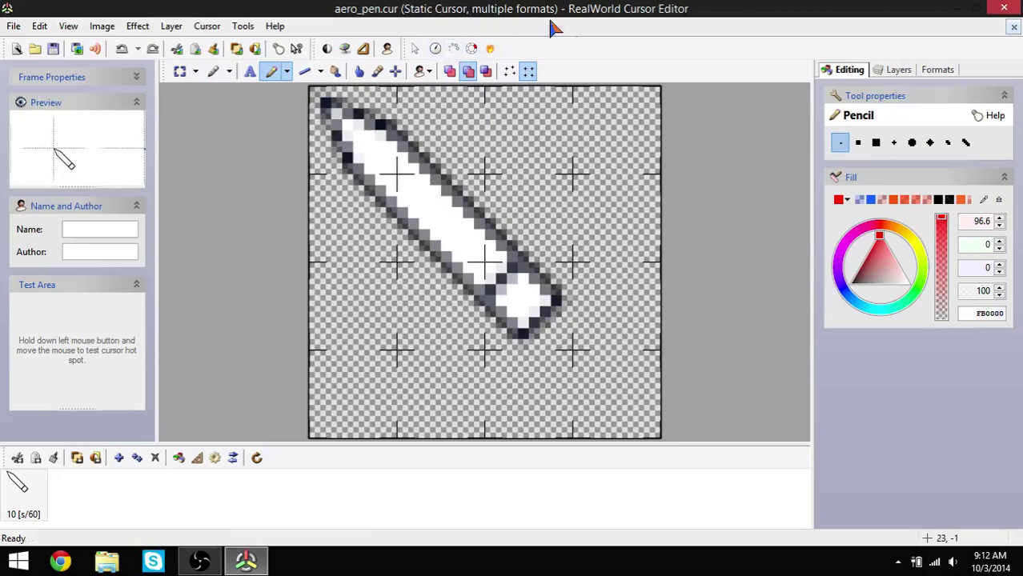
Close the editor, open the Portal Visual Theme archive, and select its background image and README.
{"action": "left_click", "coordinate": [1004, 8]}
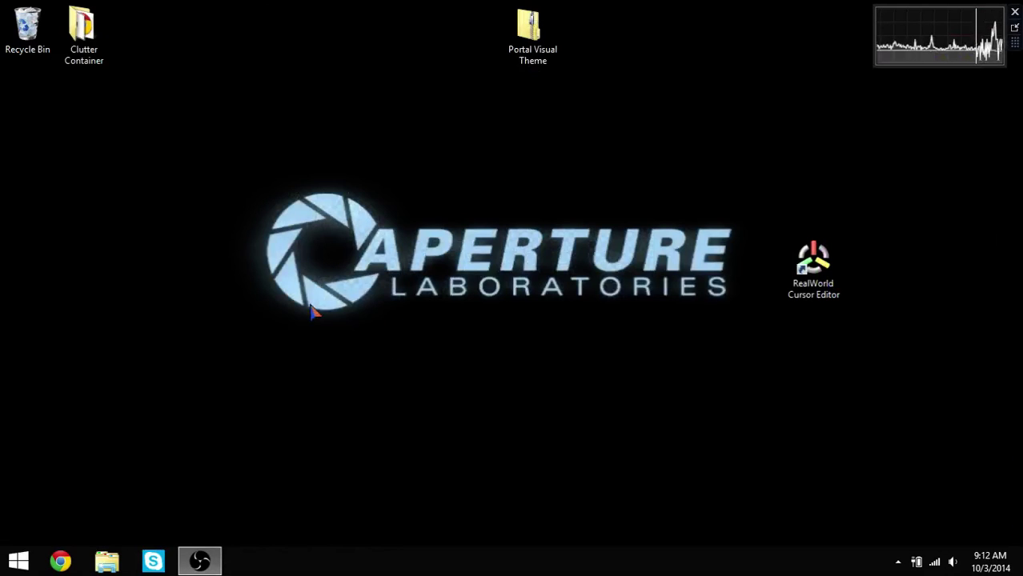
{"action": "left_click_drag", "start_coordinate": [422, 375], "coordinate": [605, 374]}
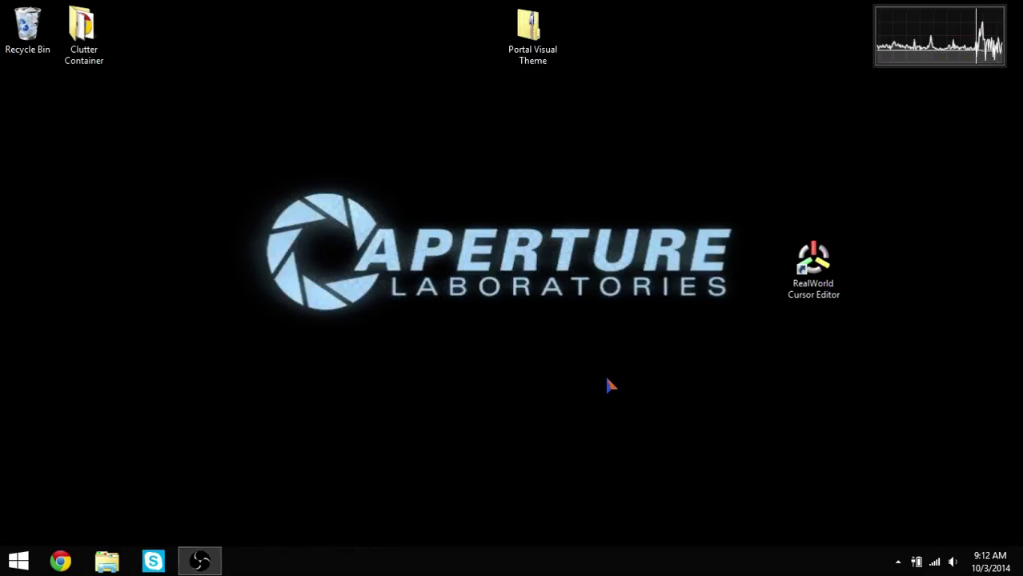
{"action": "double_click", "coordinate": [531, 64]}
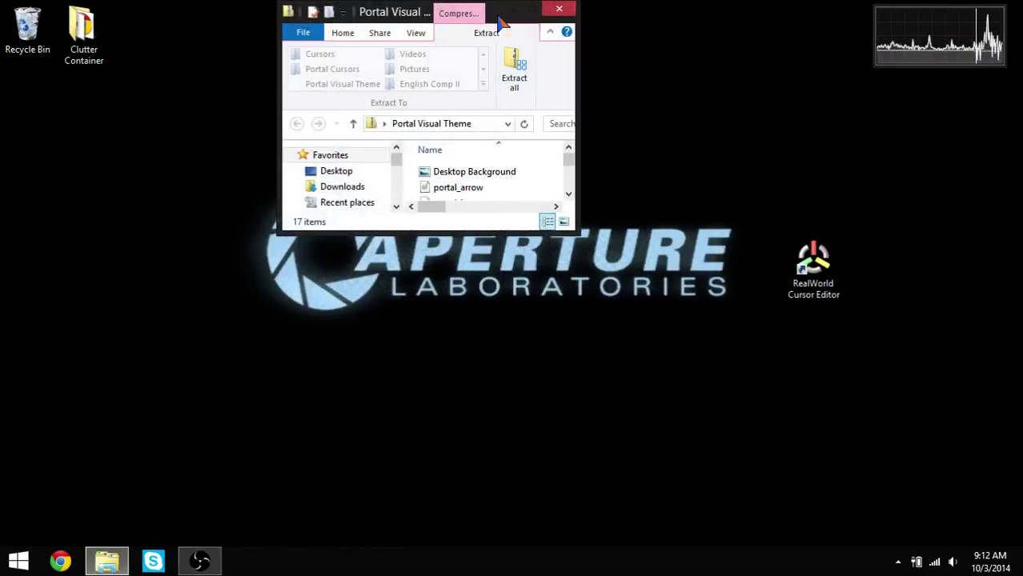
{"action": "double_click", "coordinate": [498, 19]}
{"action": "left_click", "coordinate": [216, 168]}
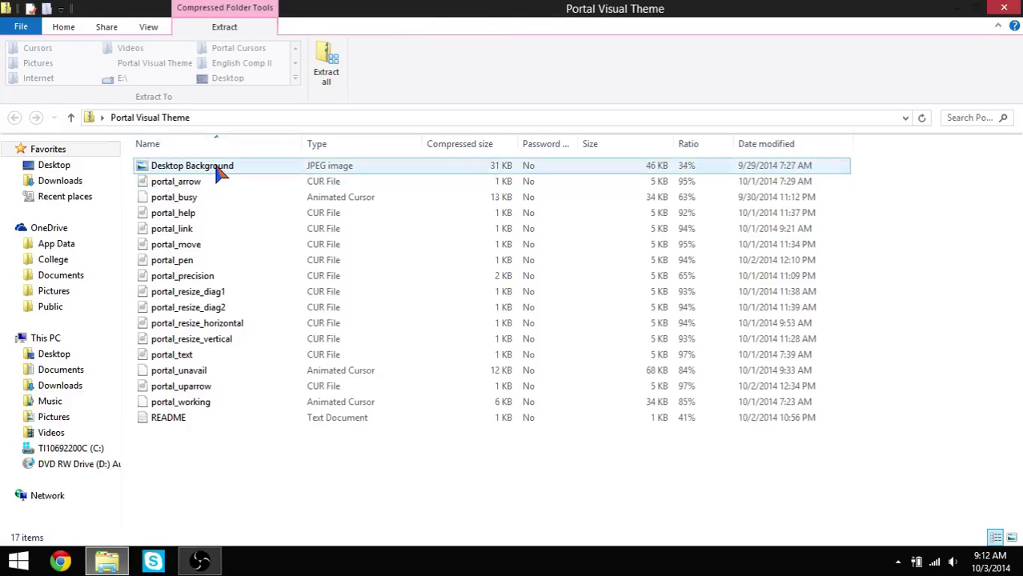
{"action": "left_click", "coordinate": [200, 418]}
Resize the archive window larger so more file columns are visible.
{"action": "left_click_drag", "start_coordinate": [344, 8], "coordinate": [490, 353]}
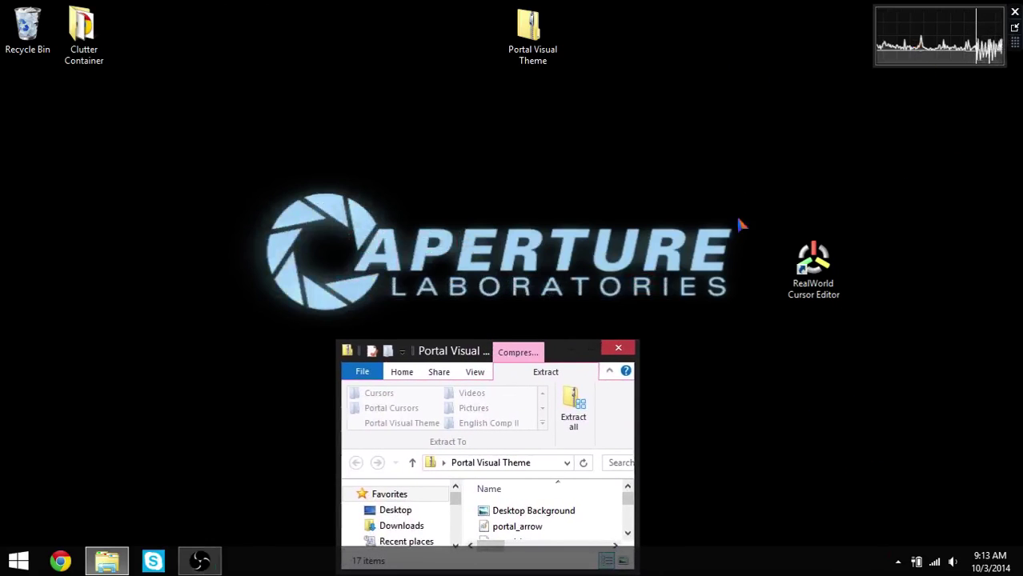
{"action": "left_click", "coordinate": [570, 349]}
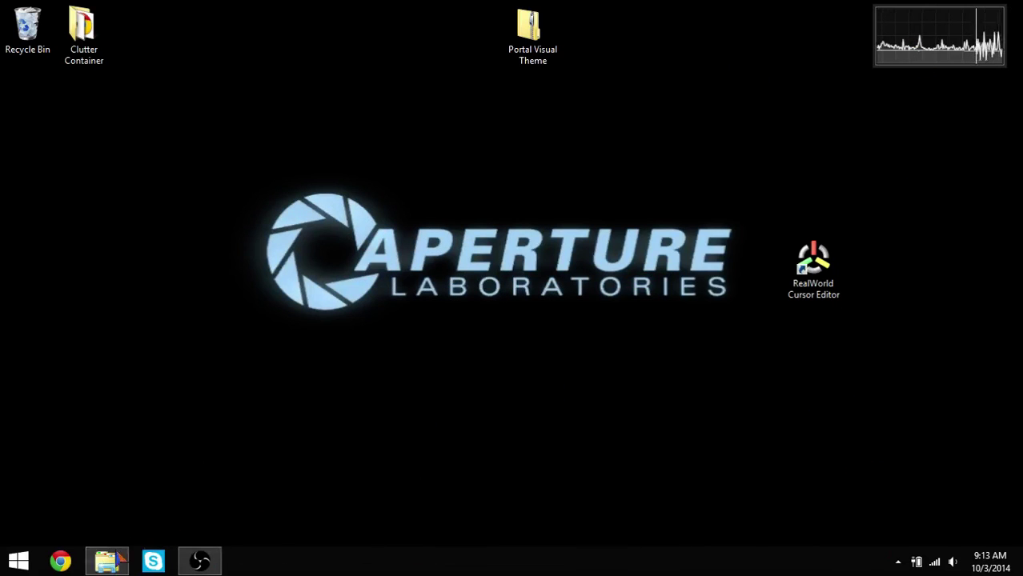
{"action": "left_click", "coordinate": [107, 561]}
{"action": "left_click_drag", "start_coordinate": [452, 345], "coordinate": [359, 8]}
{"action": "left_click_drag", "start_coordinate": [573, 10], "coordinate": [350, 160]}
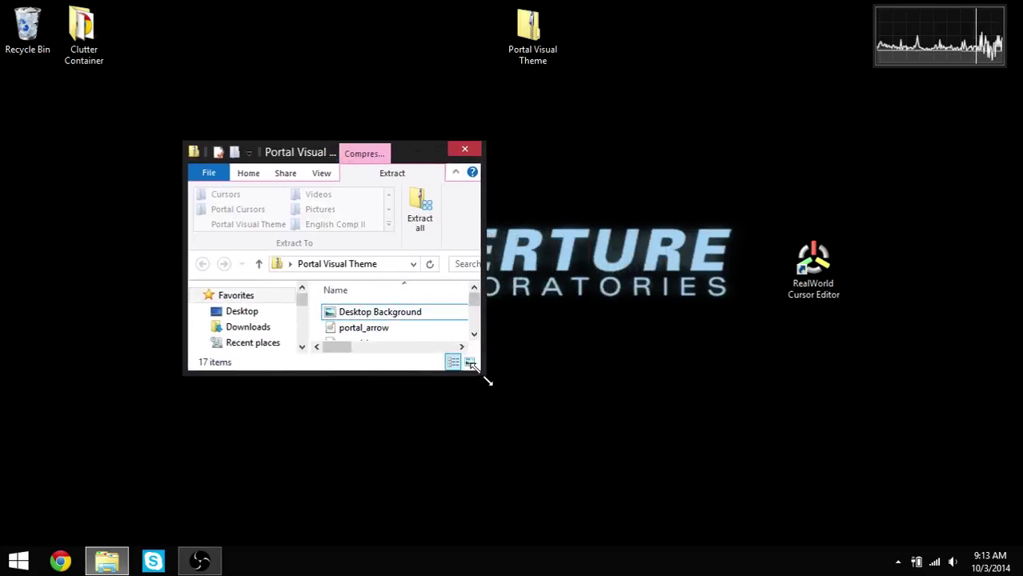
{"action": "left_click_drag", "start_coordinate": [484, 376], "coordinate": [855, 503]}
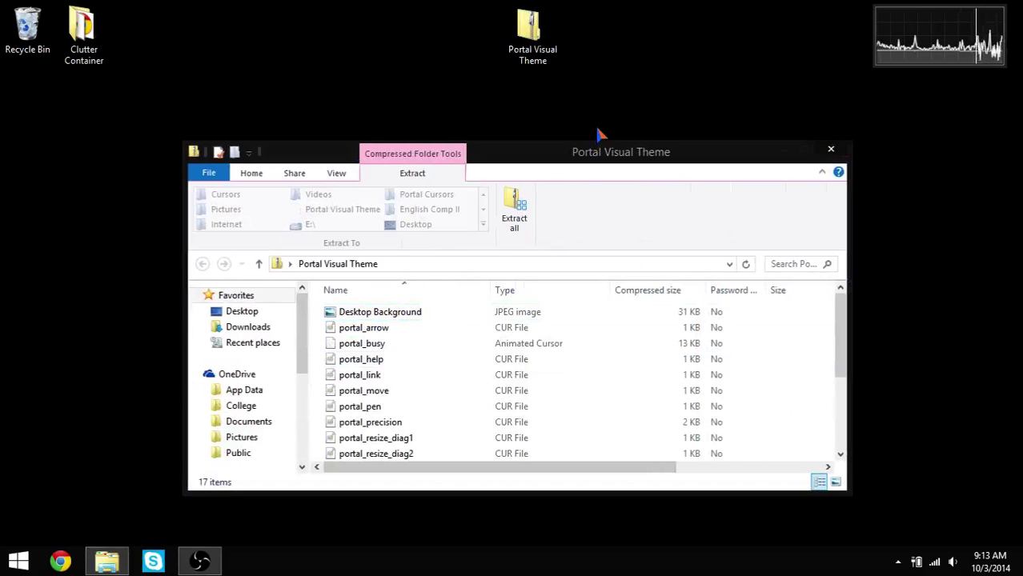
Select portal_move and the Desktop Background image, then maximize the folder window.
{"action": "left_click", "coordinate": [448, 391]}
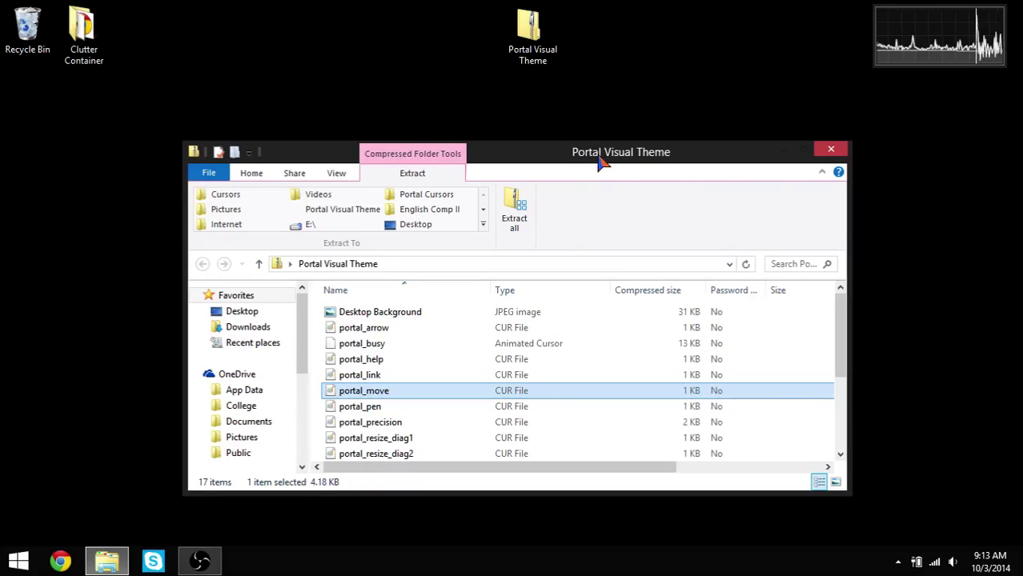
{"action": "left_click", "coordinate": [365, 317]}
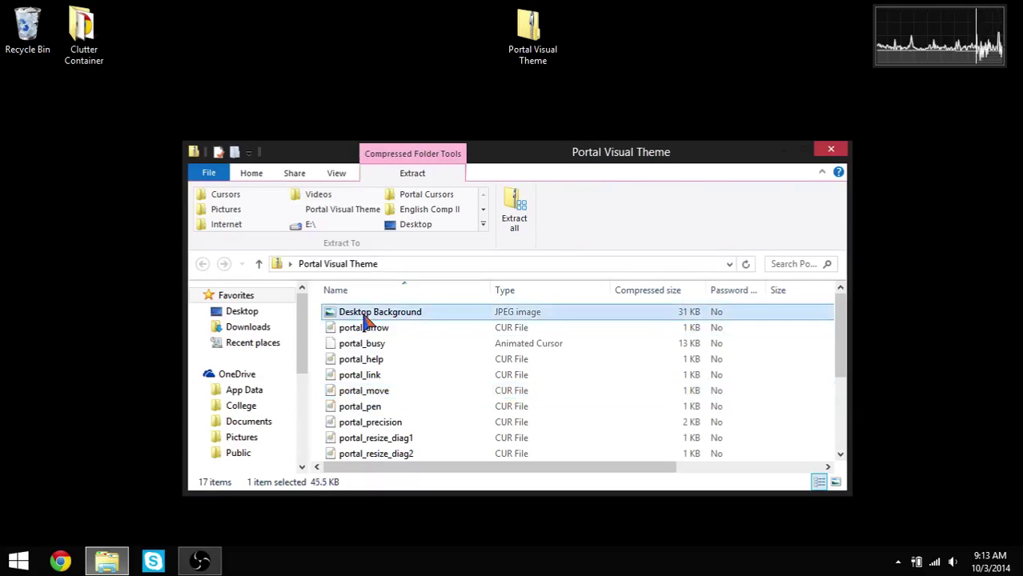
{"action": "left_click_drag", "start_coordinate": [497, 160], "coordinate": [470, 8]}
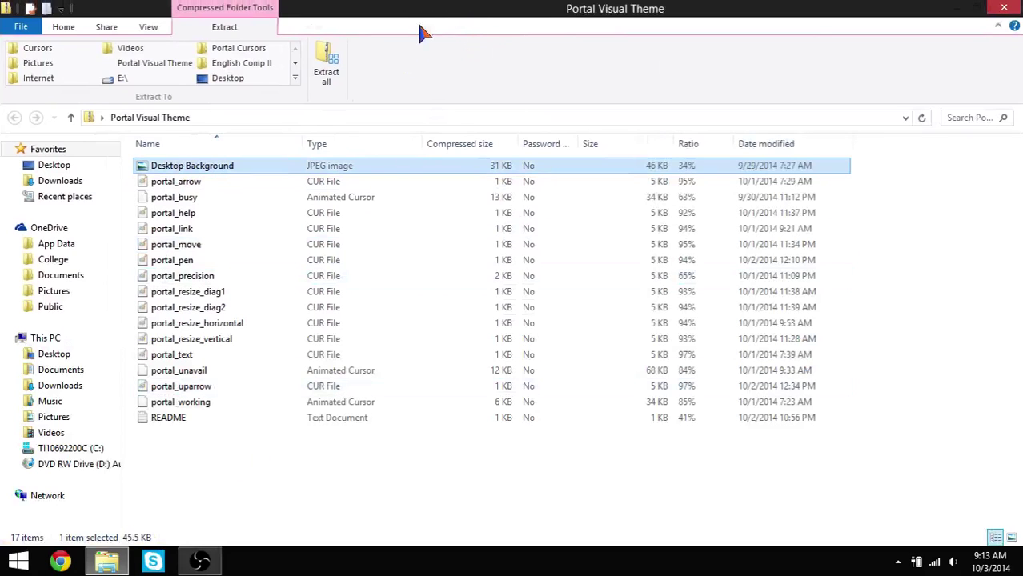
{"action": "left_click_drag", "start_coordinate": [417, 12], "coordinate": [506, 130]}
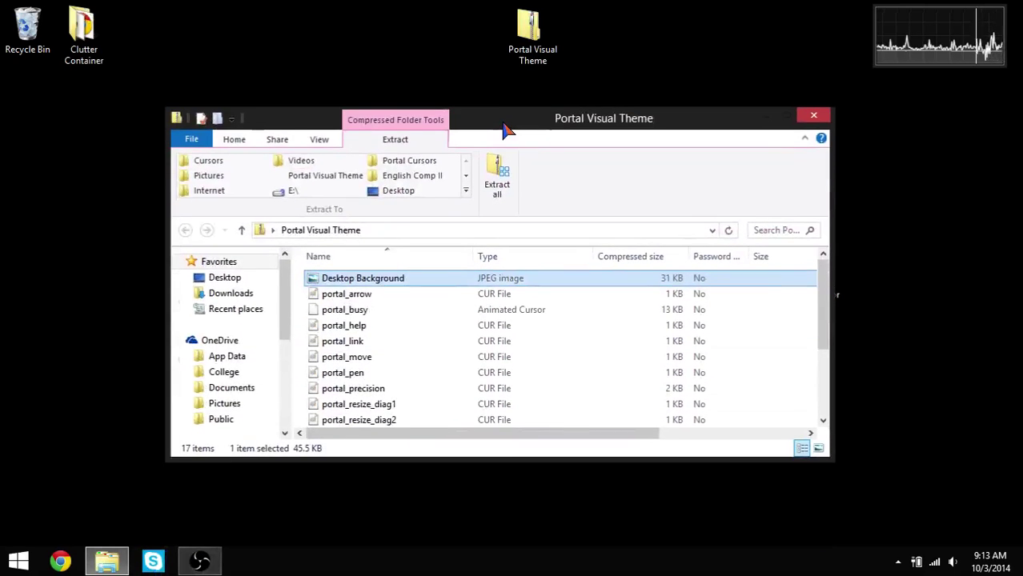
{"action": "double_click", "coordinate": [581, 117]}
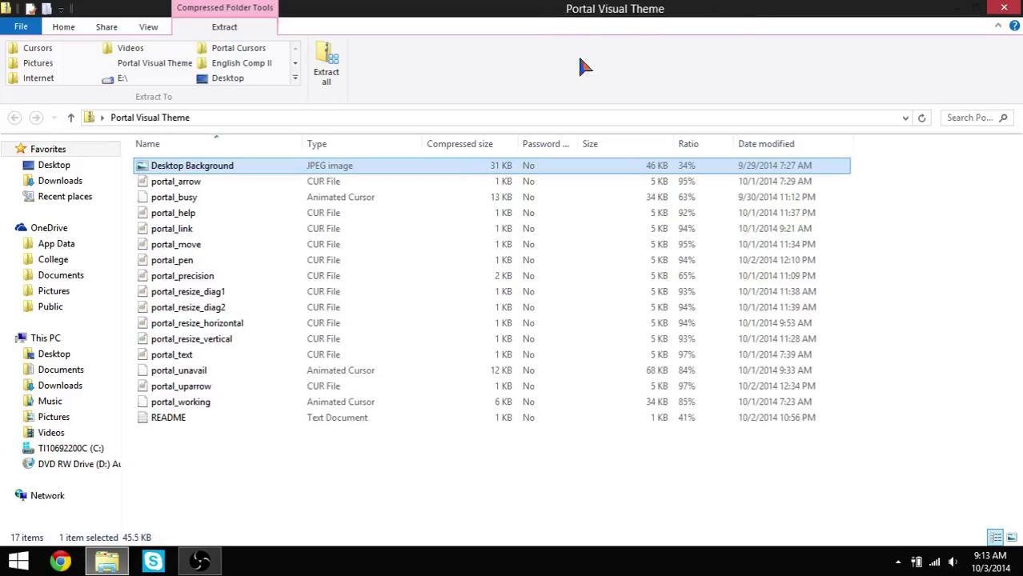
Open the archive's README and select the deviantART link in its optional dark-theme steps.
{"action": "double_click", "coordinate": [307, 414]}
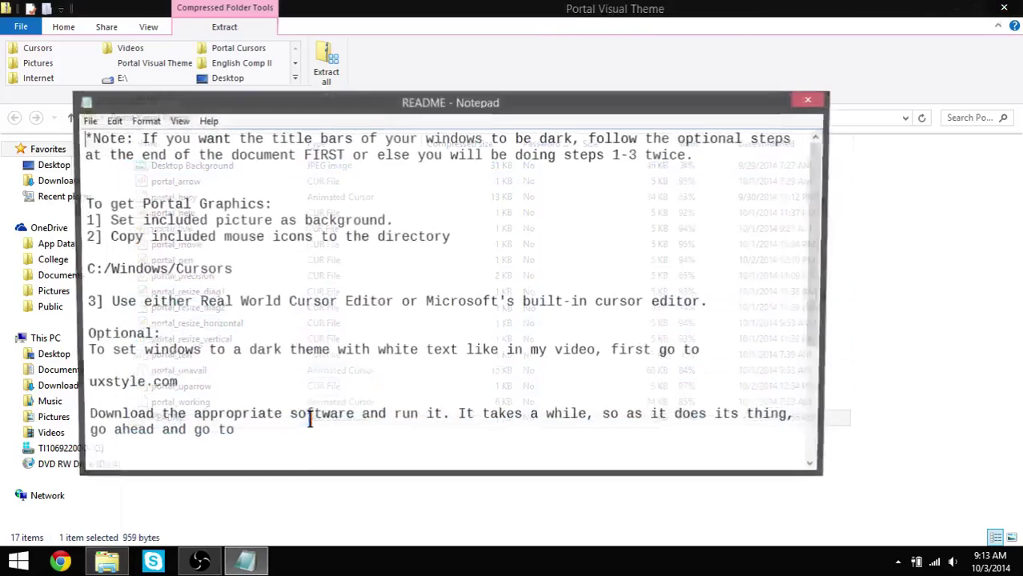
{"action": "scroll", "coordinate": [294, 238], "scroll_direction": "down", "scroll_amount": 4}
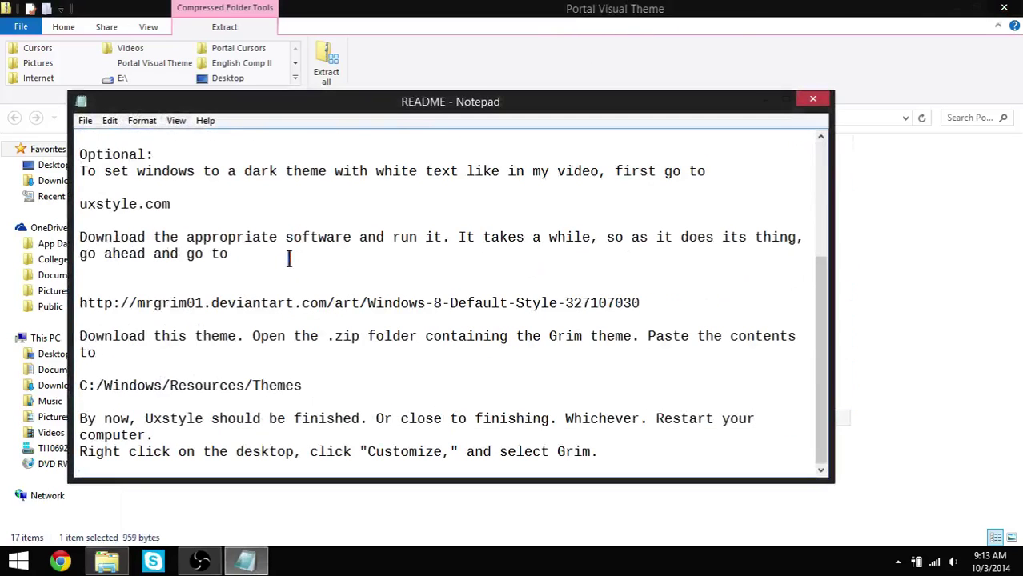
{"action": "left_click_drag", "start_coordinate": [79, 302], "coordinate": [646, 303]}
{"action": "key", "text": "ctrl+c"}
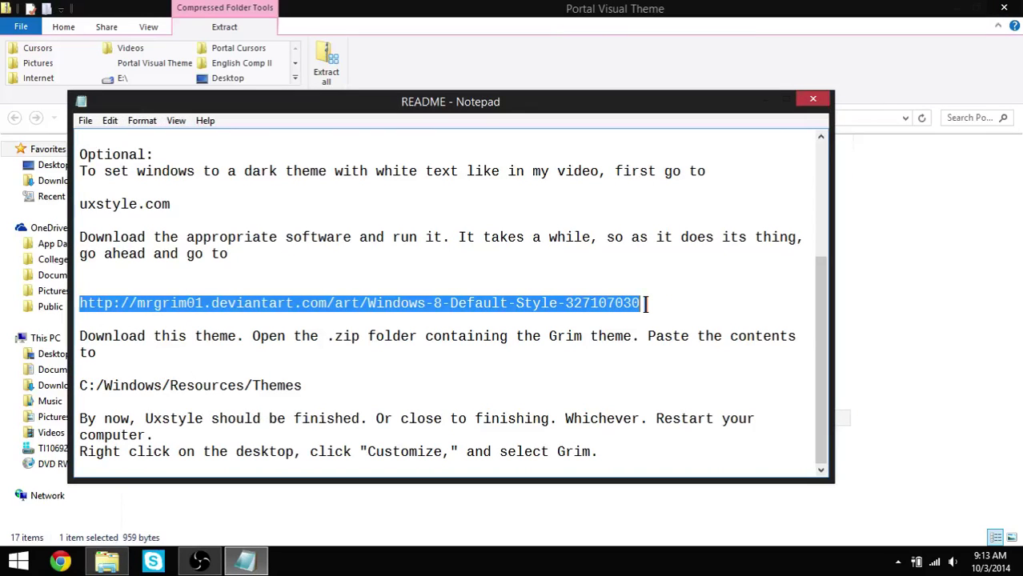
{"action": "right_click", "coordinate": [64, 562]}
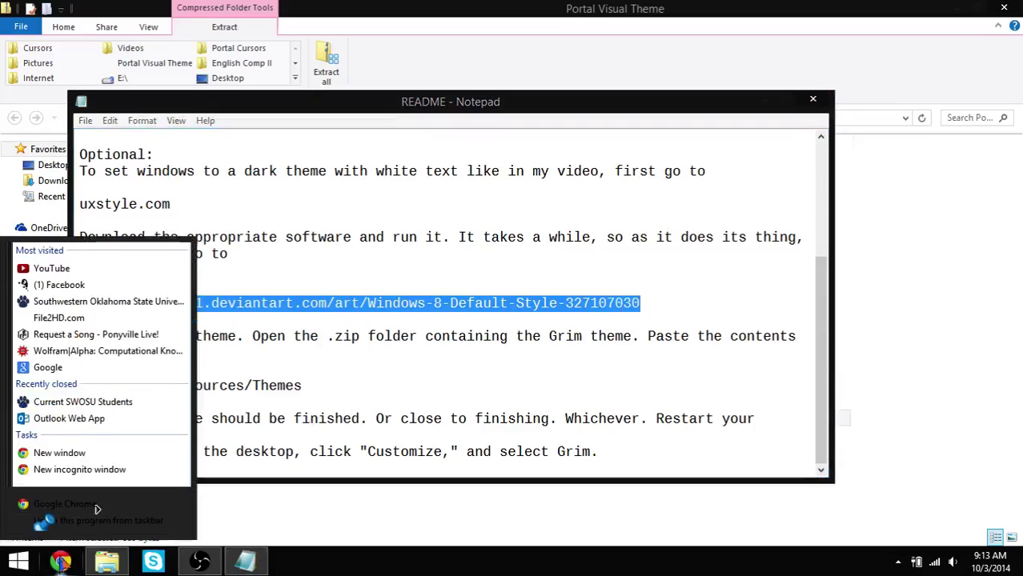
Paste the deviantART link into a new incognito window and browse the Windows 8 Default Style page.
{"action": "left_click", "coordinate": [77, 472]}
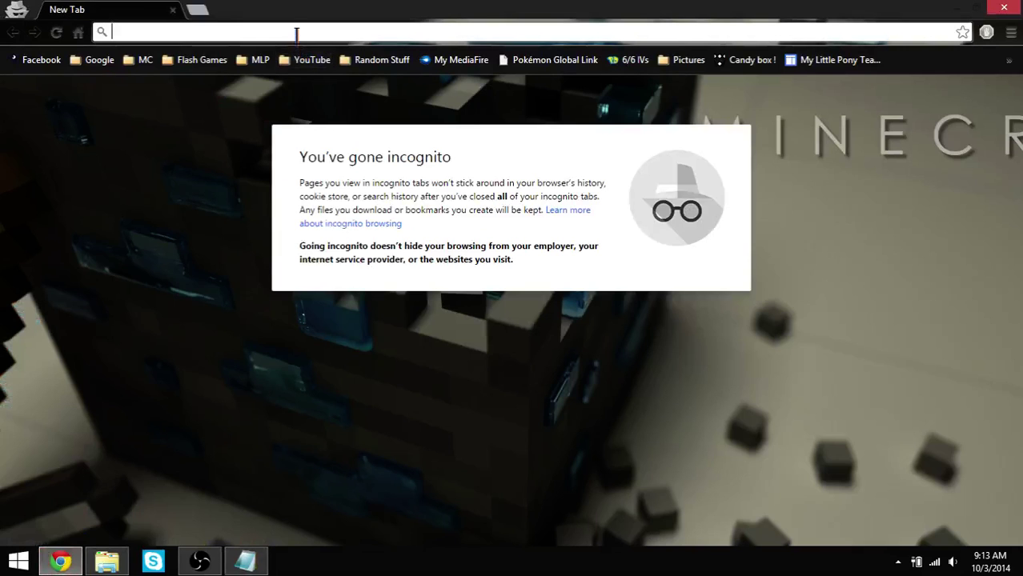
{"action": "key", "text": "ctrl+v"}
{"action": "key", "text": "Return"}
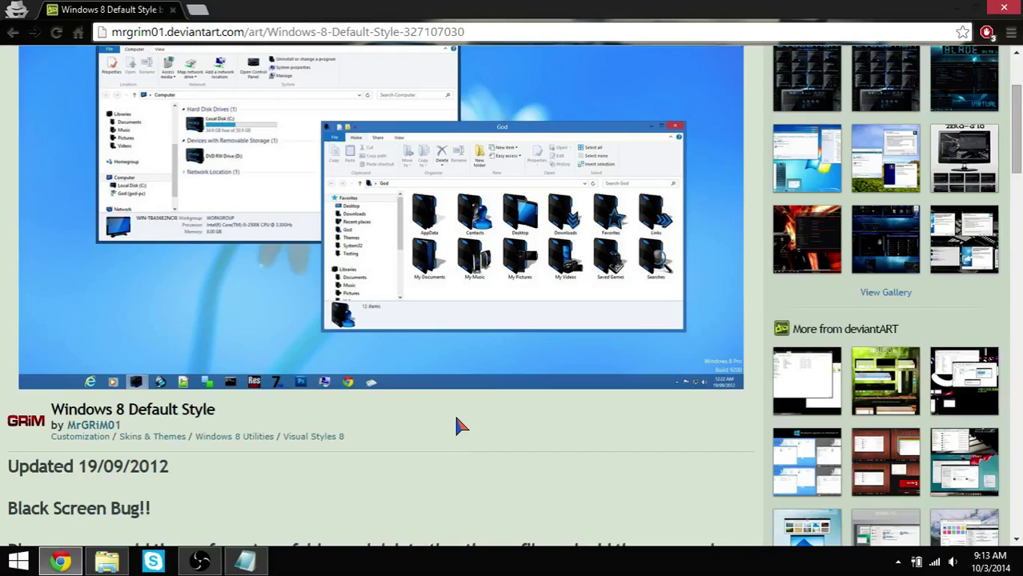
{"action": "scroll", "coordinate": [459, 418], "scroll_direction": "down", "scroll_amount": 5}
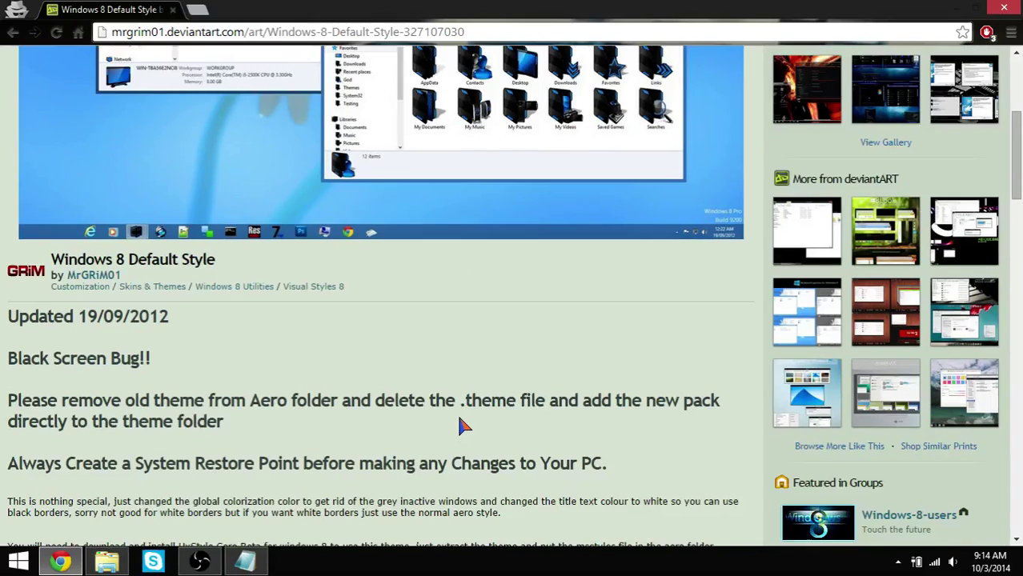
{"action": "scroll", "coordinate": [460, 422], "scroll_direction": "up", "scroll_amount": 6}
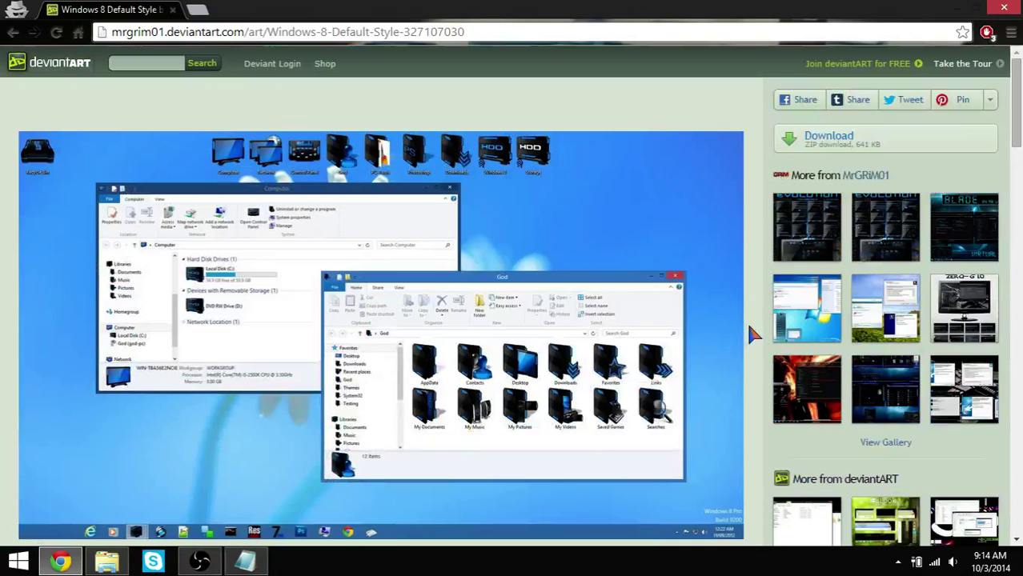
{"action": "scroll", "coordinate": [750, 328], "scroll_direction": "down", "scroll_amount": 1}
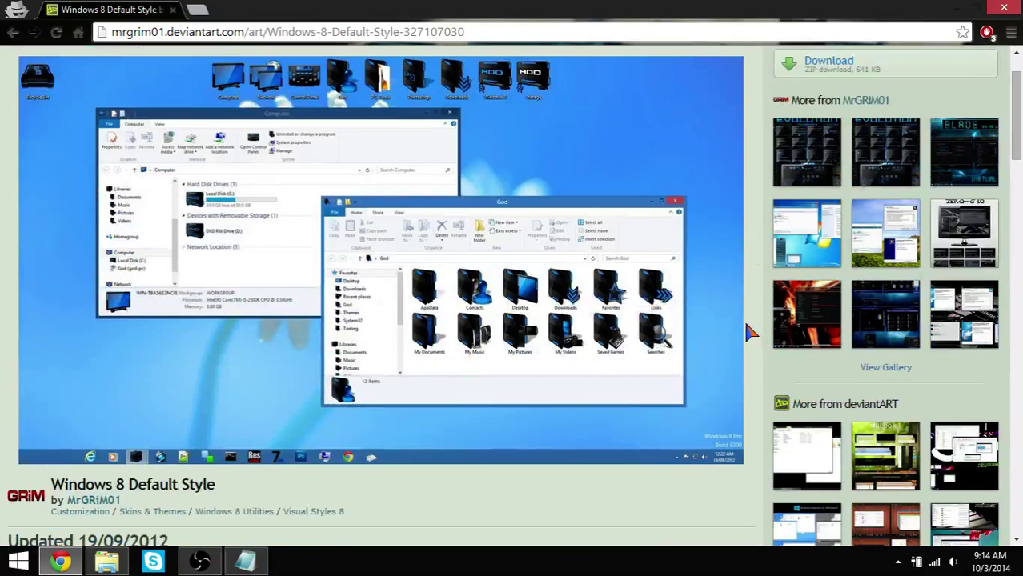
{"action": "scroll", "coordinate": [750, 331], "scroll_direction": "up", "scroll_amount": 1}
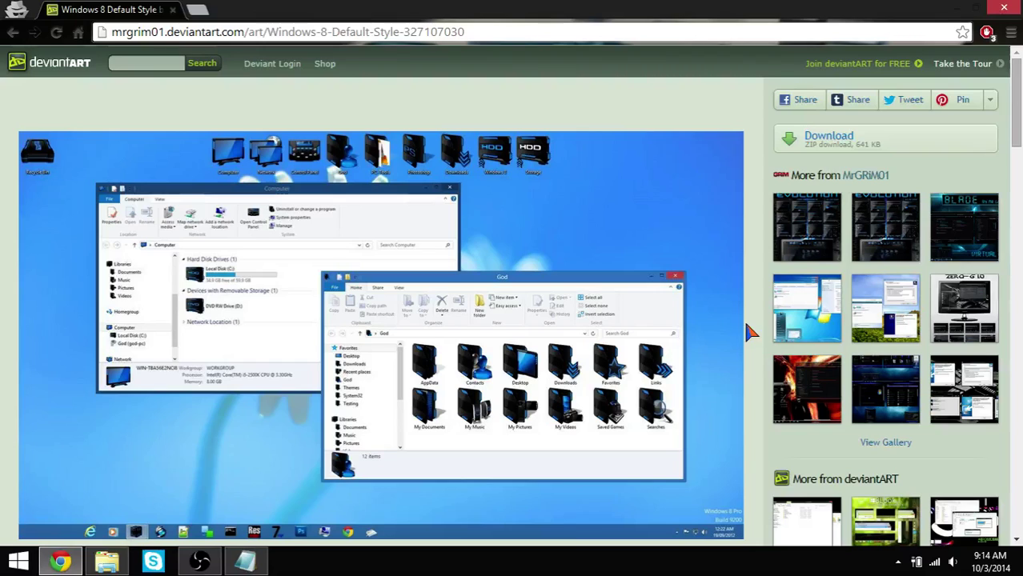
{"action": "scroll", "coordinate": [746, 324], "scroll_direction": "down", "scroll_amount": 1}
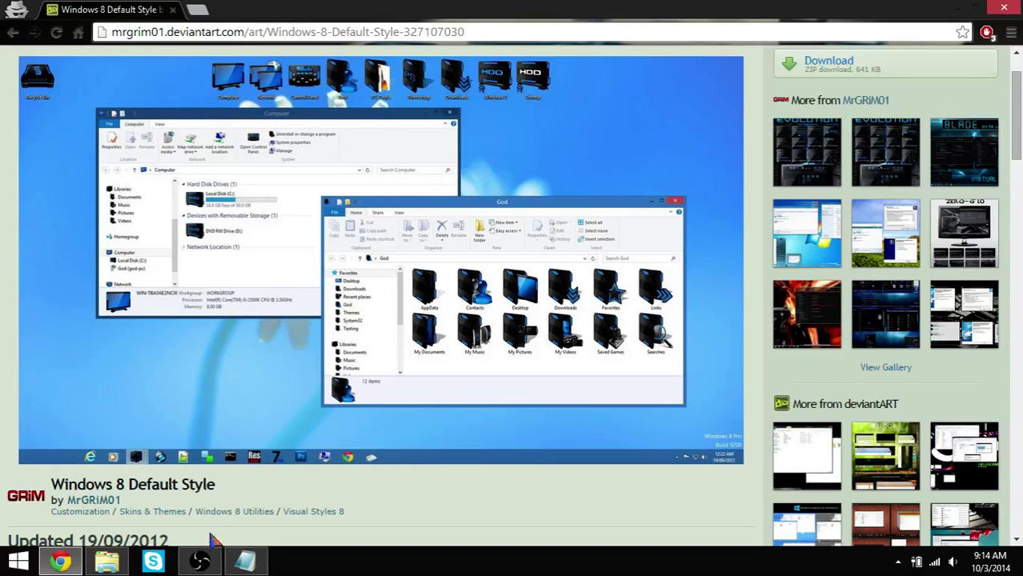
{"action": "left_click", "coordinate": [245, 561]}
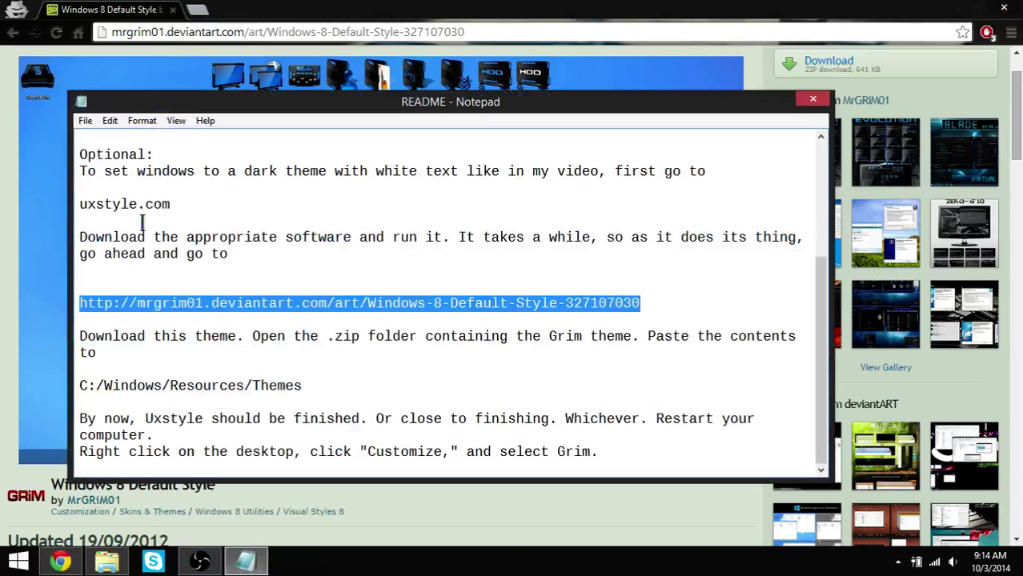
Load uxstyle.com in Chrome, scroll to its Builds downloads, then show the desktop with Win+D.
{"action": "left_click", "coordinate": [170, 31]}
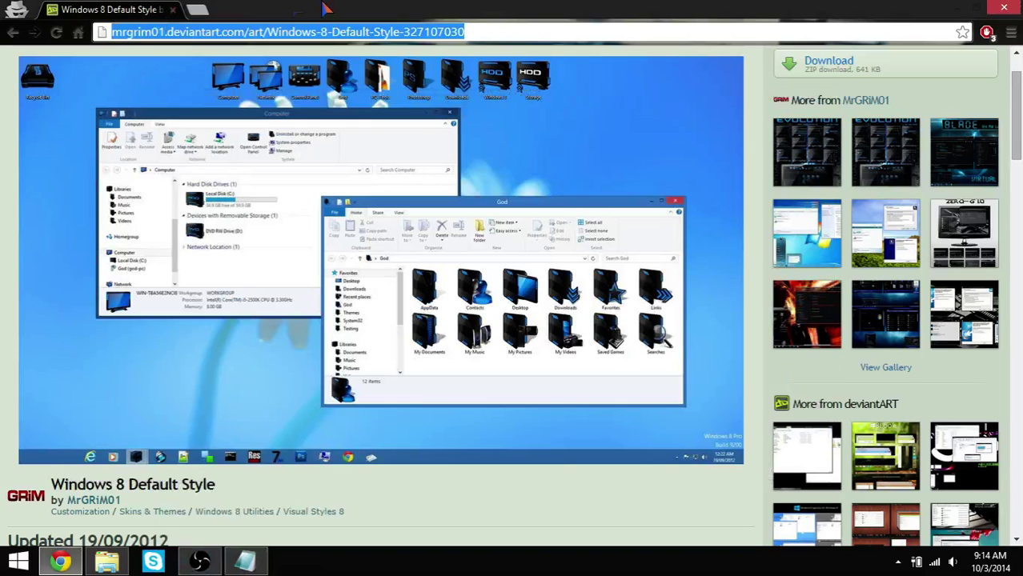
{"action": "type", "text": "uxstyle.com"}
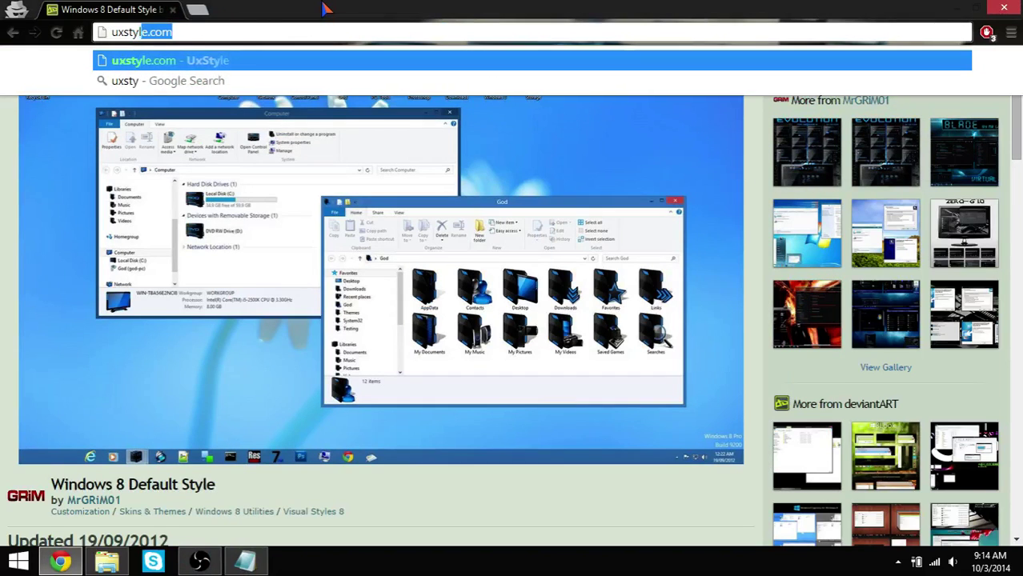
{"action": "key", "text": "Return"}
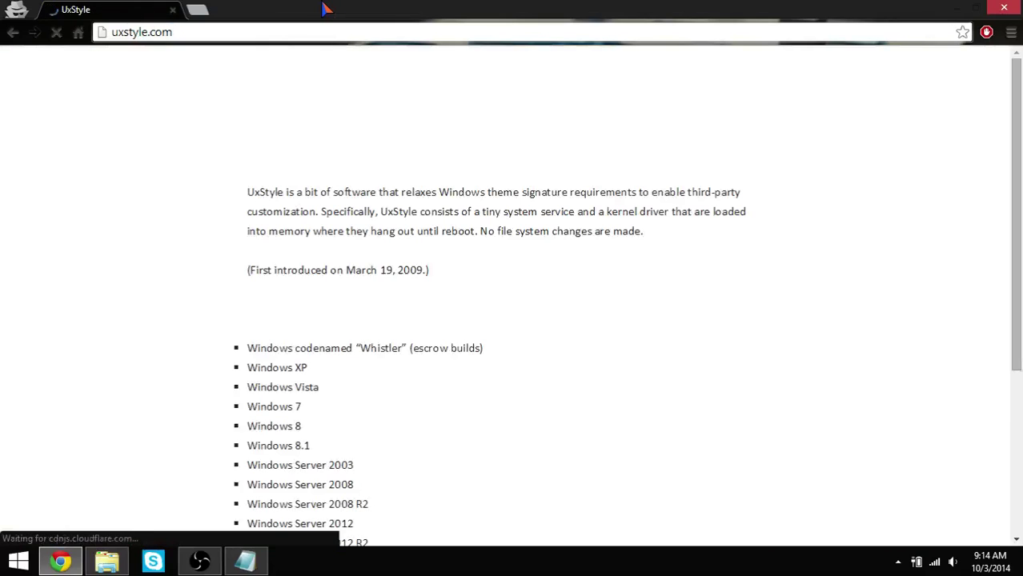
{"action": "scroll", "coordinate": [156, 260], "scroll_direction": "down", "scroll_amount": 1}
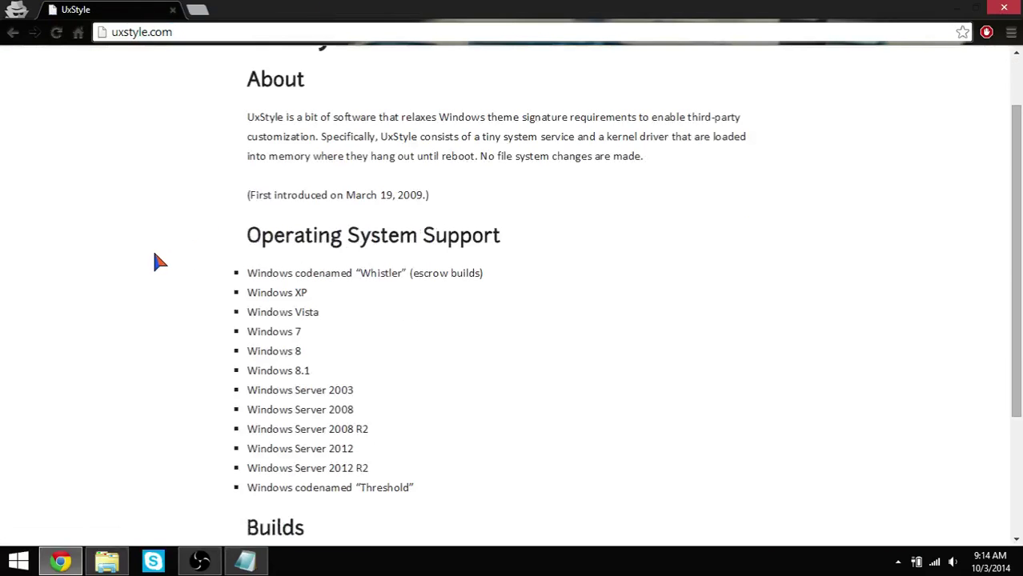
{"action": "scroll", "coordinate": [274, 290], "scroll_direction": "down", "scroll_amount": 3}
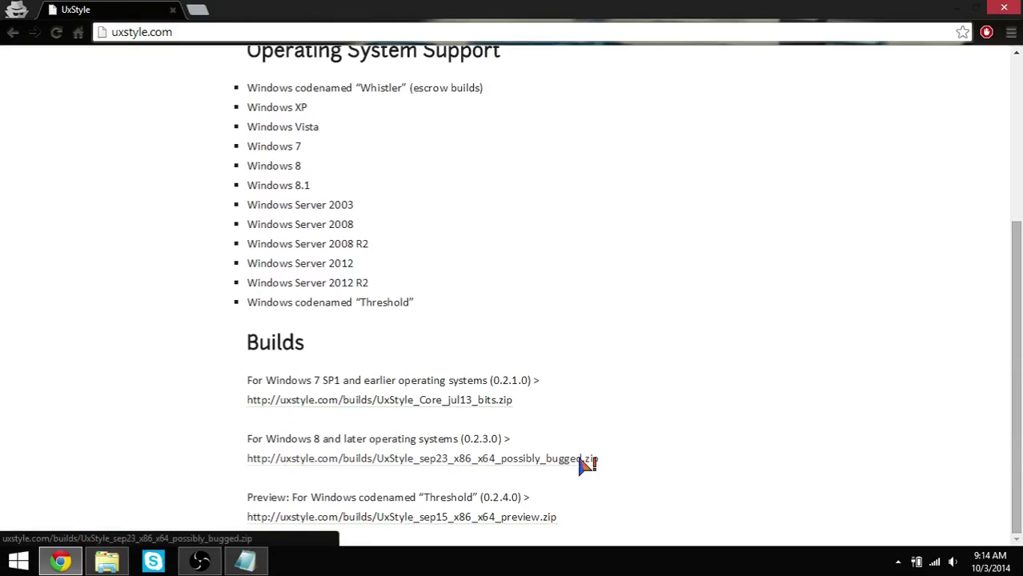
{"action": "key", "text": "super+d"}
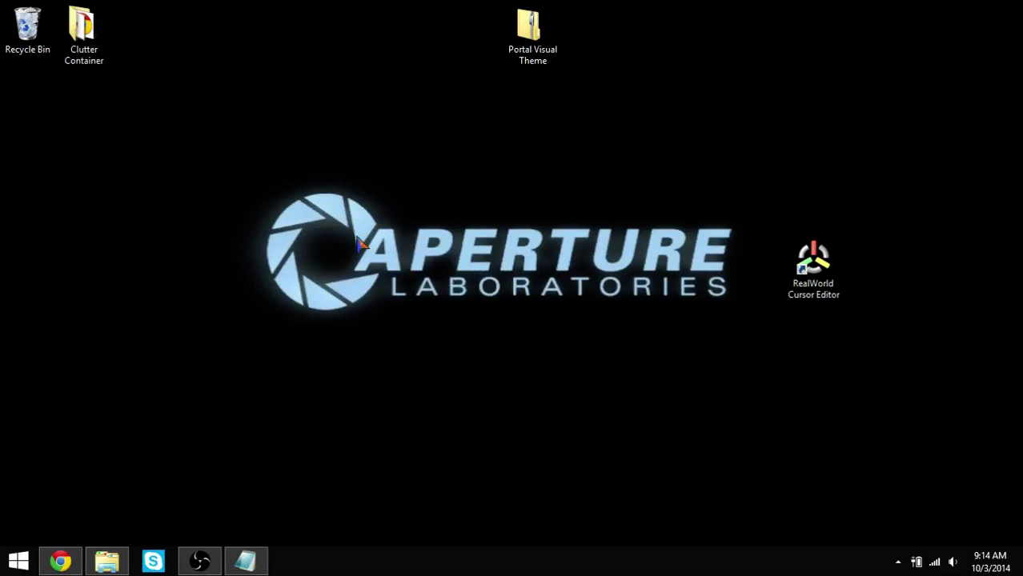
Bring the README notes window back up over the Aperture desktop.
{"action": "left_click_drag", "start_coordinate": [208, 158], "coordinate": [778, 369]}
{"action": "mouse_move", "coordinate": [81, 565]}
{"action": "left_click", "coordinate": [267, 538]}
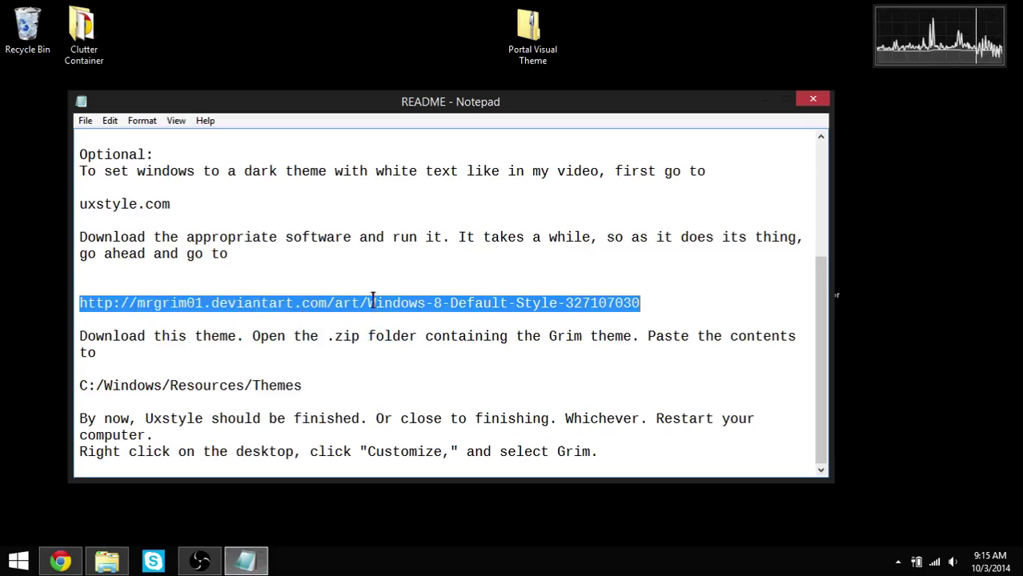
Select the C:/Windows/Resources/Themes path, return to the top and nudge the window into place.
{"action": "left_click_drag", "start_coordinate": [81, 386], "coordinate": [309, 385]}
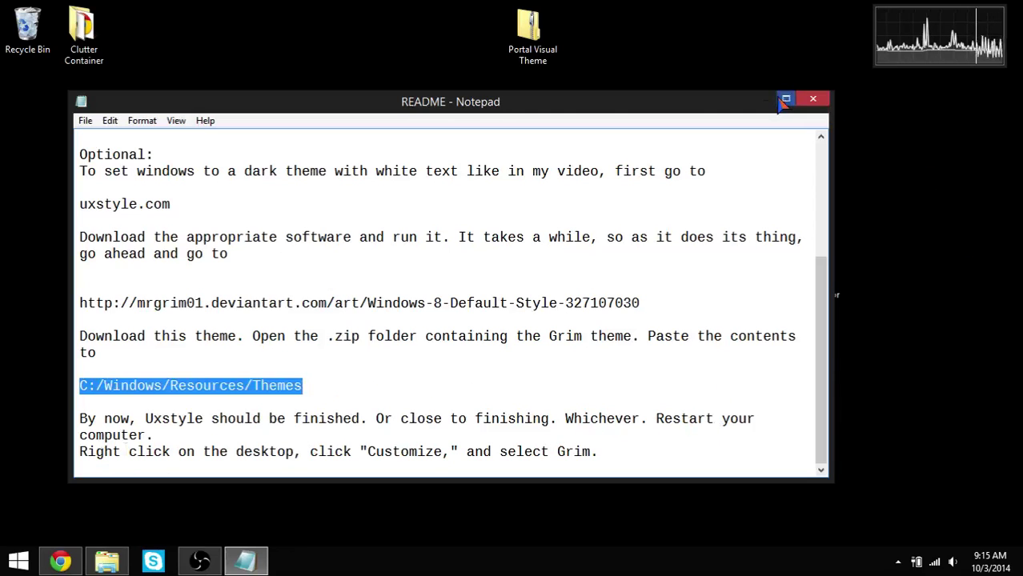
{"action": "scroll", "coordinate": [560, 277], "scroll_direction": "up", "scroll_amount": 4}
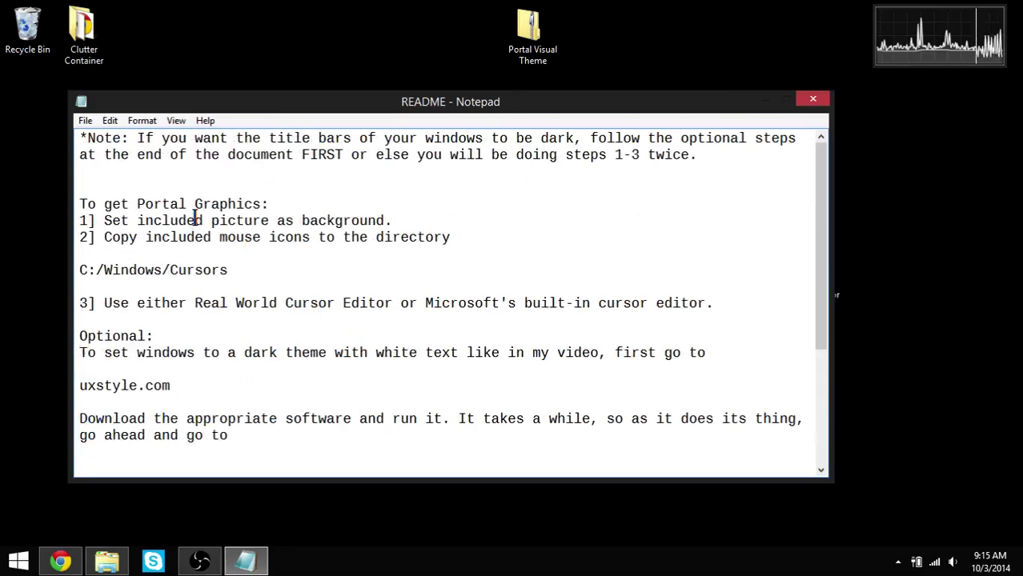
{"action": "left_click_drag", "start_coordinate": [633, 113], "coordinate": [640, 141]}
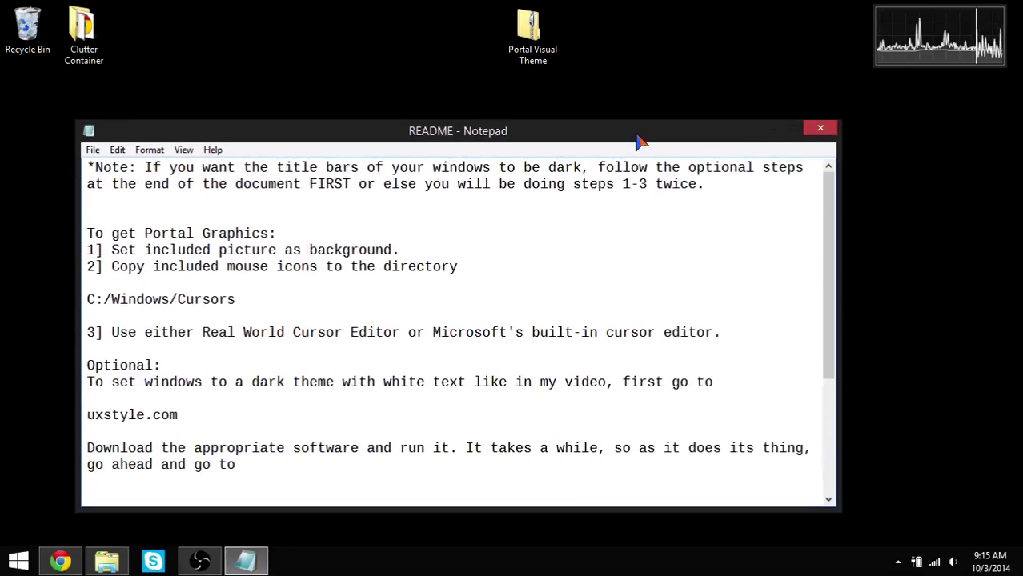
{"action": "left_click_drag", "start_coordinate": [552, 141], "coordinate": [551, 122]}
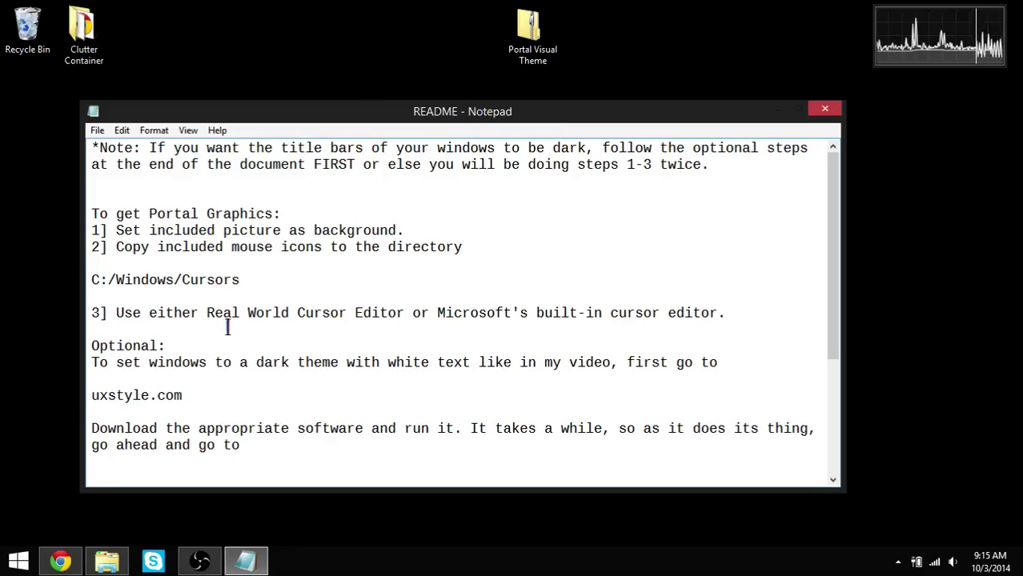
Close the README, sweep selection boxes over the desktop, and restore the OBS window.
{"action": "left_click", "coordinate": [824, 111]}
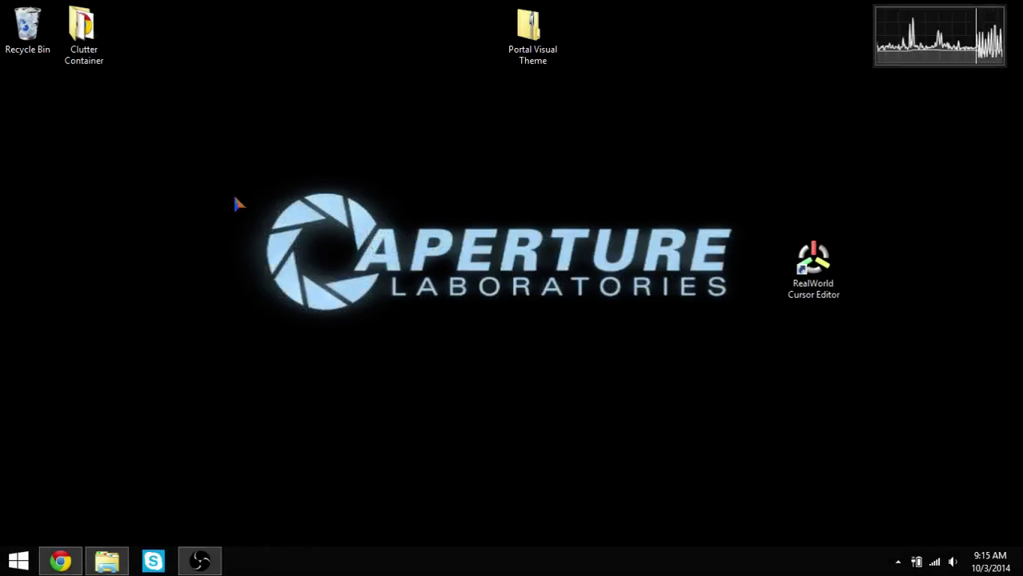
{"action": "left_click_drag", "start_coordinate": [205, 150], "coordinate": [746, 371]}
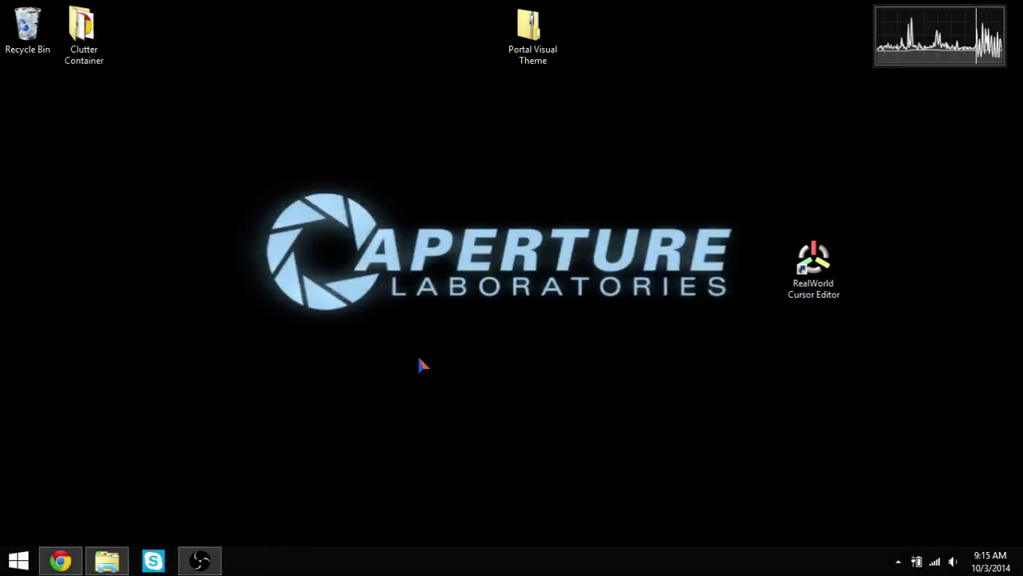
{"action": "left_click_drag", "start_coordinate": [192, 415], "coordinate": [818, 400]}
{"action": "left_click_drag", "start_coordinate": [406, 393], "coordinate": [647, 410]}
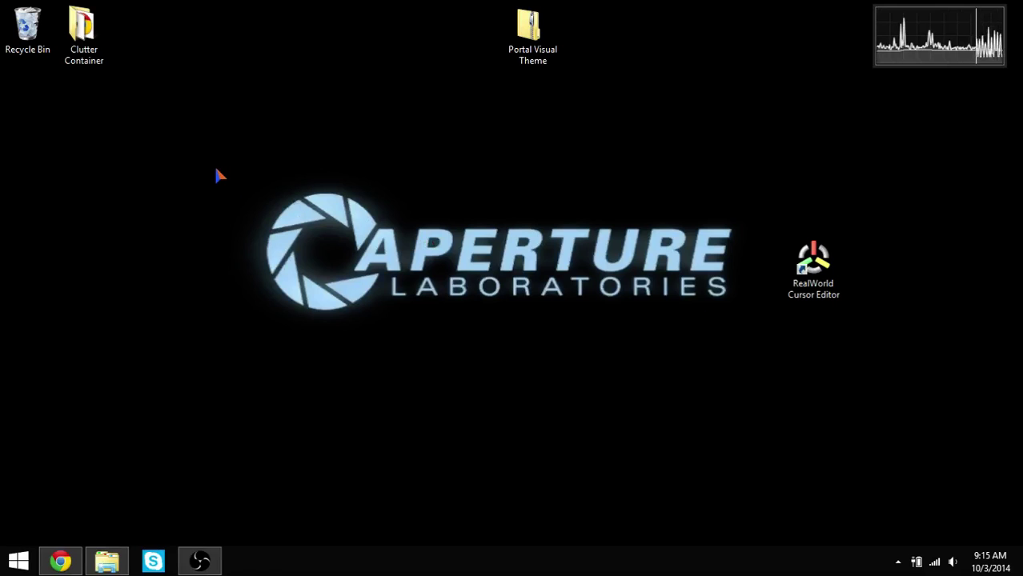
{"action": "left_click_drag", "start_coordinate": [245, 183], "coordinate": [381, 173]}
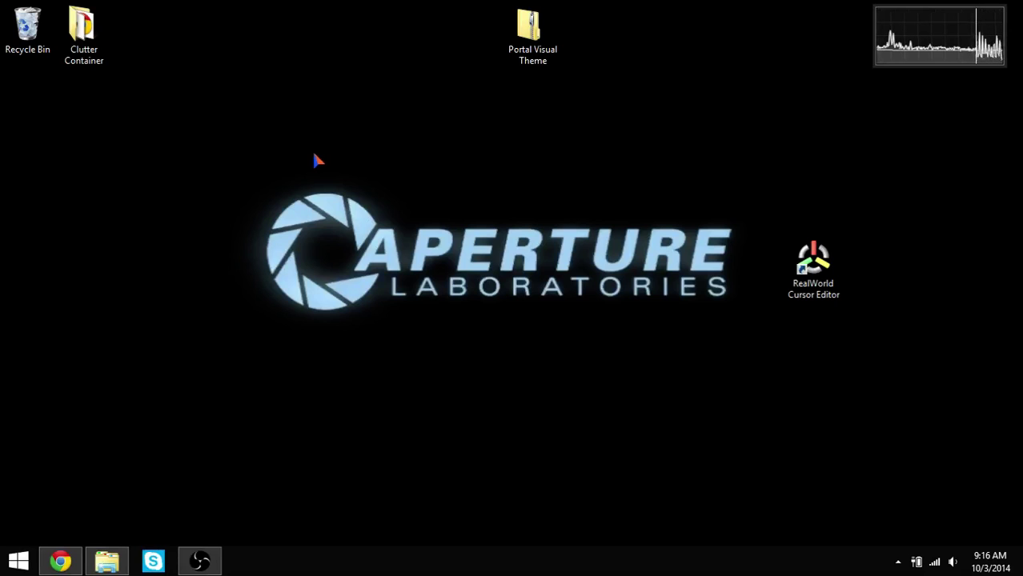
{"action": "left_click", "coordinate": [215, 561]}
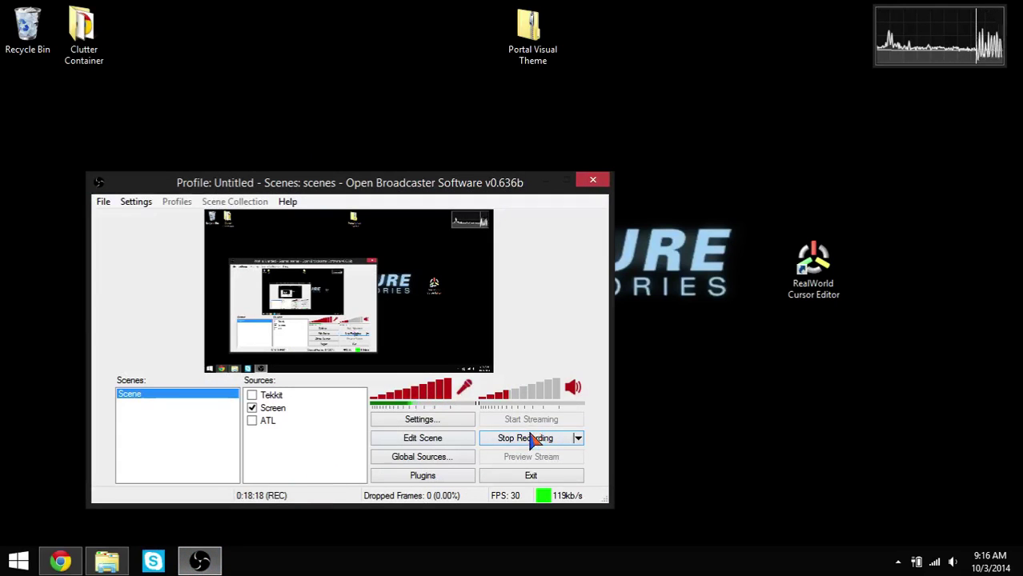